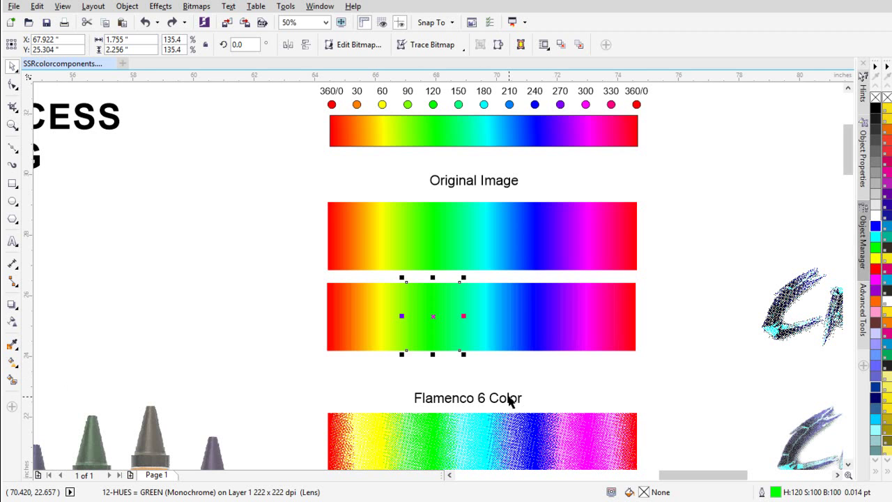
- Examine the halftone dots where cyan blends into blue in the Flamenco 6 Color strip
{"action": "scroll", "coordinate": [509, 400], "scroll_direction": "down", "scroll_amount": 1}
{"action": "scroll", "coordinate": [425, 276], "scroll_direction": "up", "scroll_amount": 2}
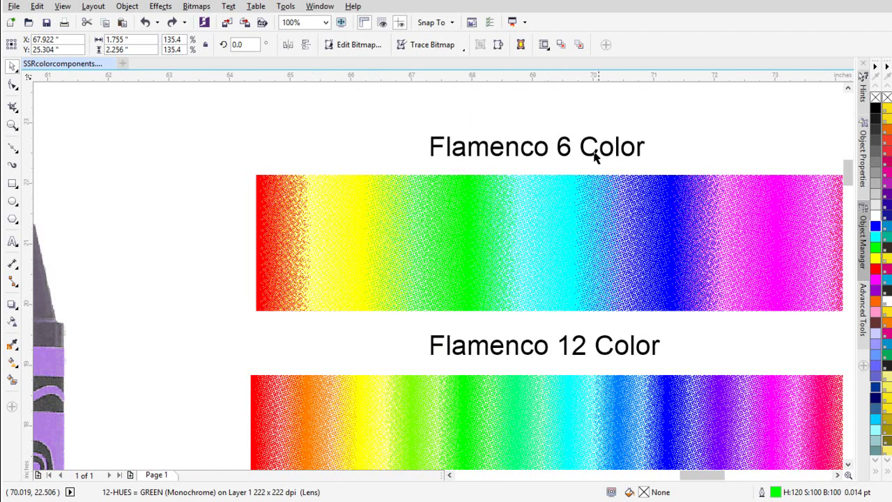
{"action": "scroll", "coordinate": [436, 278], "scroll_direction": "down", "scroll_amount": 1}
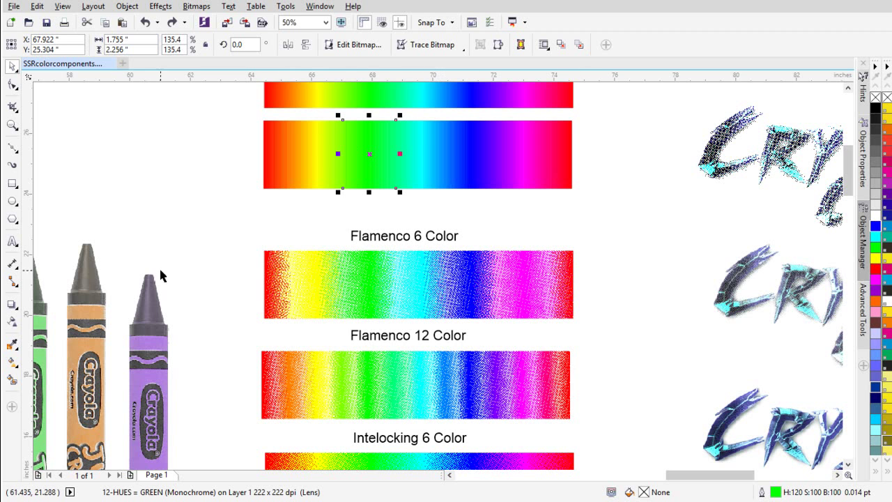
{"action": "left_click", "coordinate": [12, 124]}
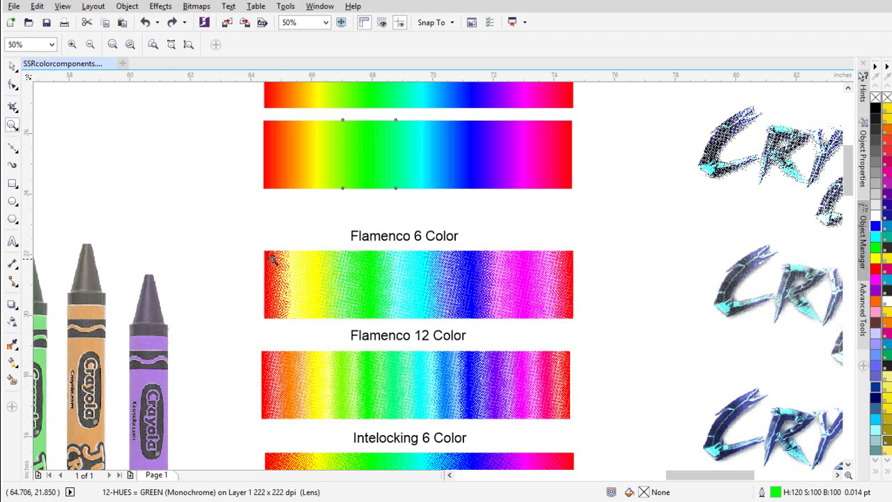
{"action": "left_click_drag", "start_coordinate": [416, 268], "coordinate": [467, 300]}
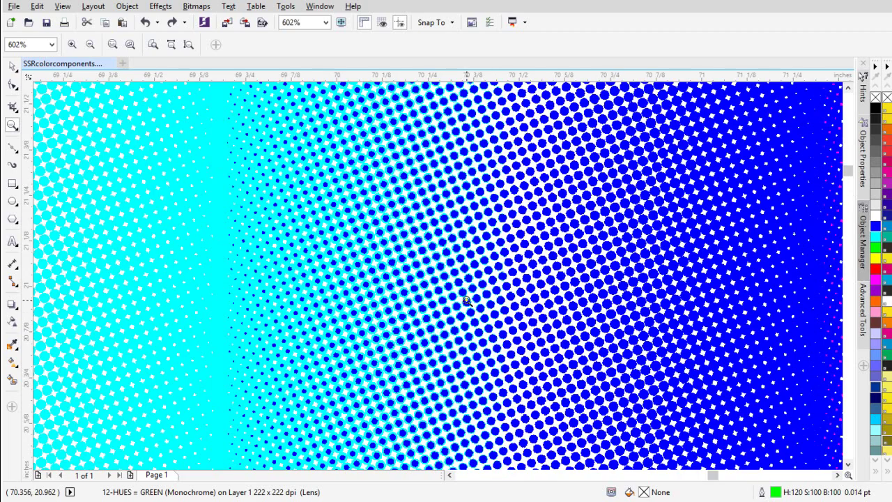
{"action": "left_click_drag", "start_coordinate": [192, 149], "coordinate": [681, 347]}
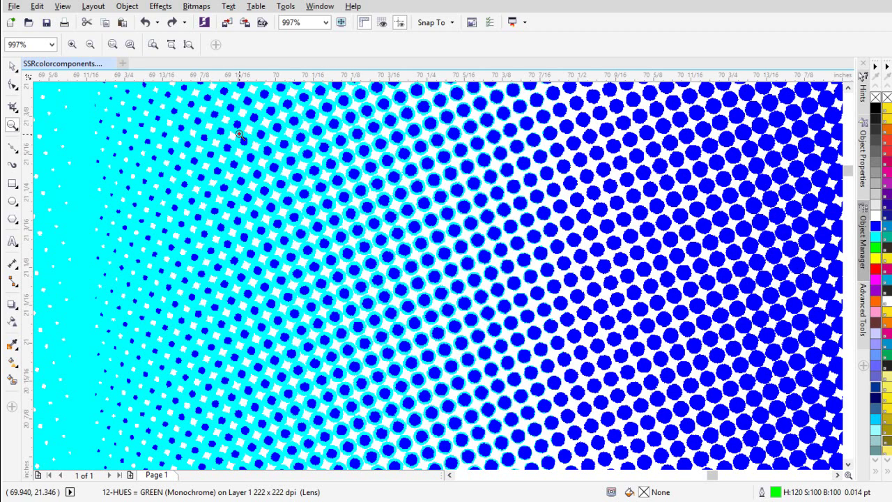
{"action": "right_click", "coordinate": [404, 383]}
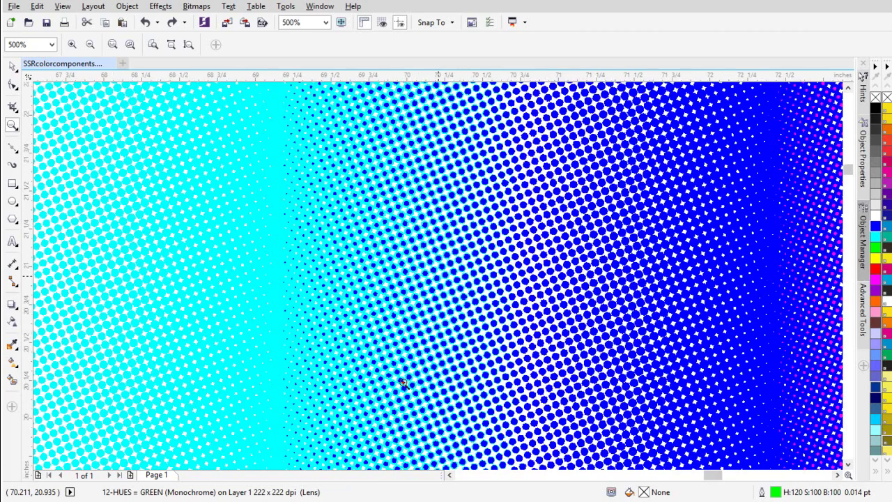
{"action": "right_click", "coordinate": [405, 383]}
{"action": "right_click", "coordinate": [438, 277]}
{"action": "right_click", "coordinate": [440, 277]}
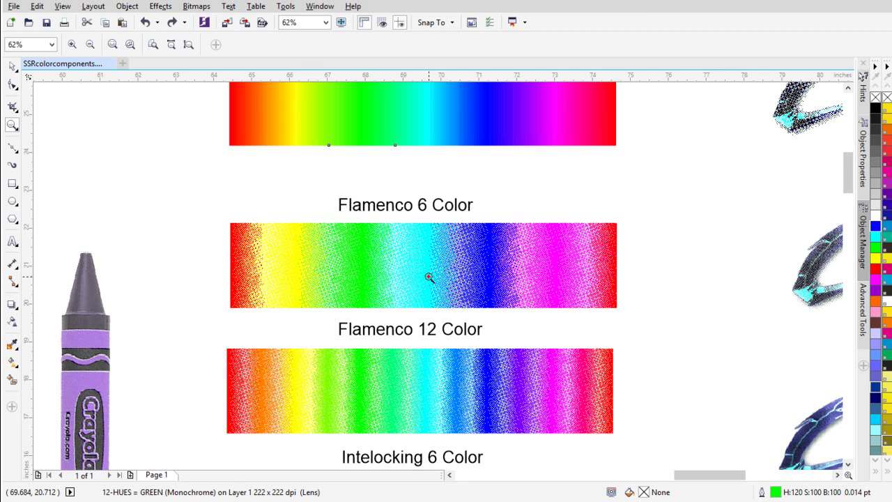
- Convert all six color layers of the Flamenco 6 Color strip into one 300 dpi RGB Color (24-bit) bitmap with anti-aliasing
{"action": "left_click", "coordinate": [12, 66]}
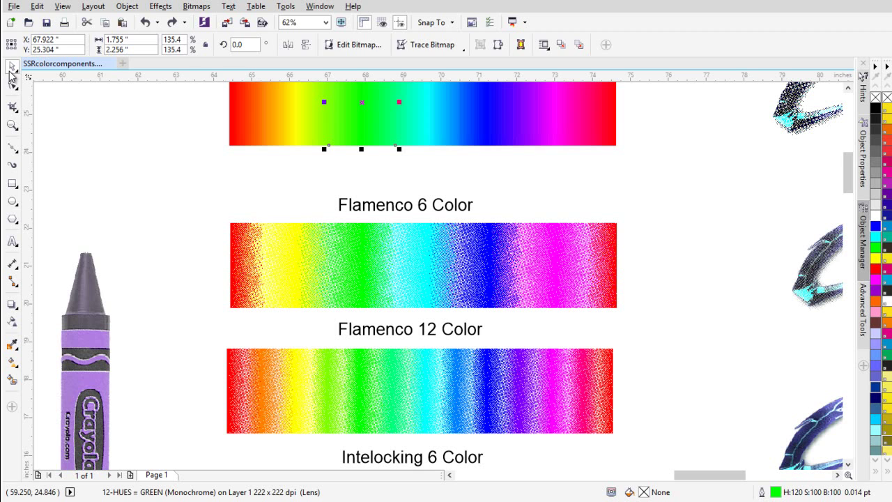
{"action": "left_click", "coordinate": [641, 208]}
{"action": "left_click_drag", "start_coordinate": [651, 215], "coordinate": [167, 323]}
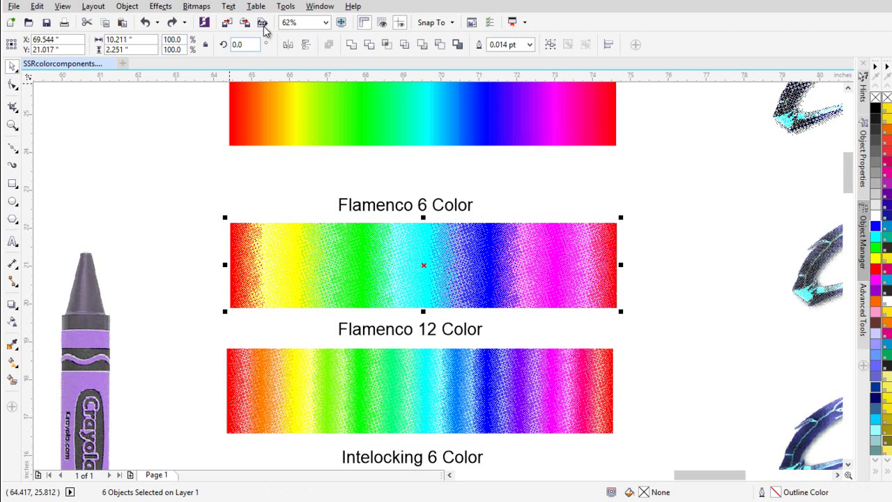
{"action": "left_click", "coordinate": [197, 7]}
{"action": "left_click", "coordinate": [219, 17]}
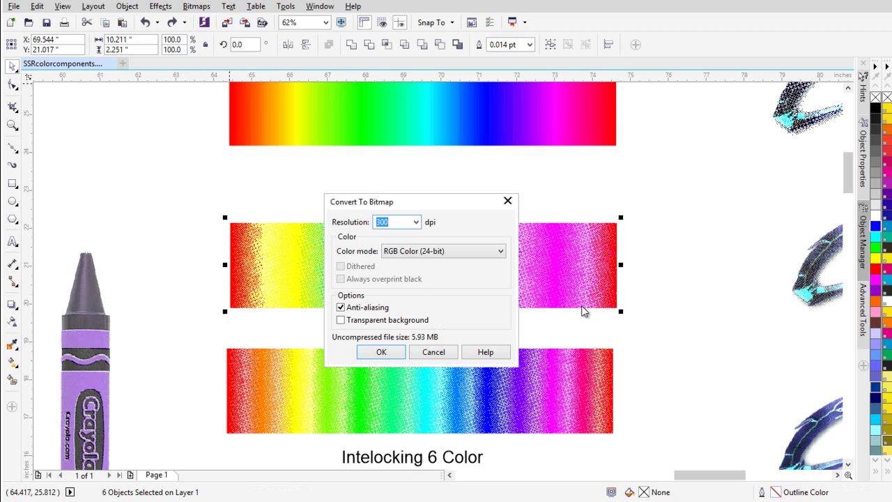
{"action": "left_click", "coordinate": [380, 352]}
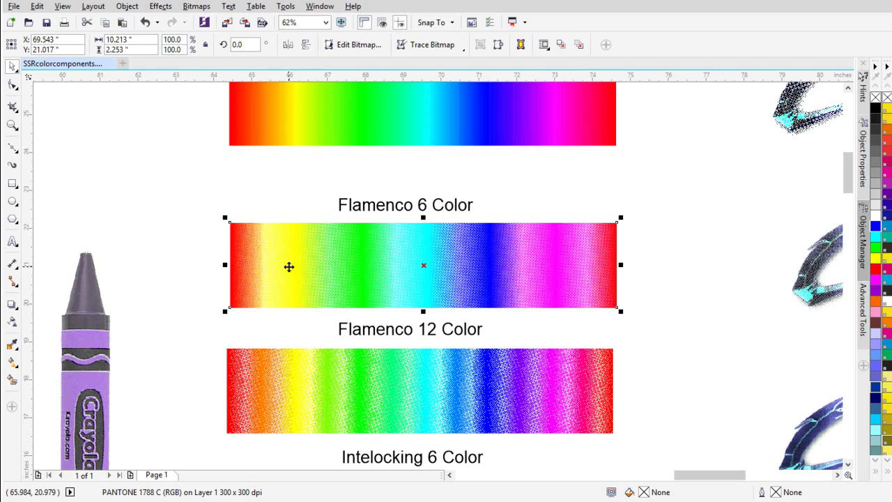
- Inspect the converted Flamenco 6 Color strip up close and compare its dots with the red-to-yellow blend of the Flamenco 12 Color strip
{"action": "scroll", "coordinate": [269, 271], "scroll_direction": "up", "scroll_amount": 5}
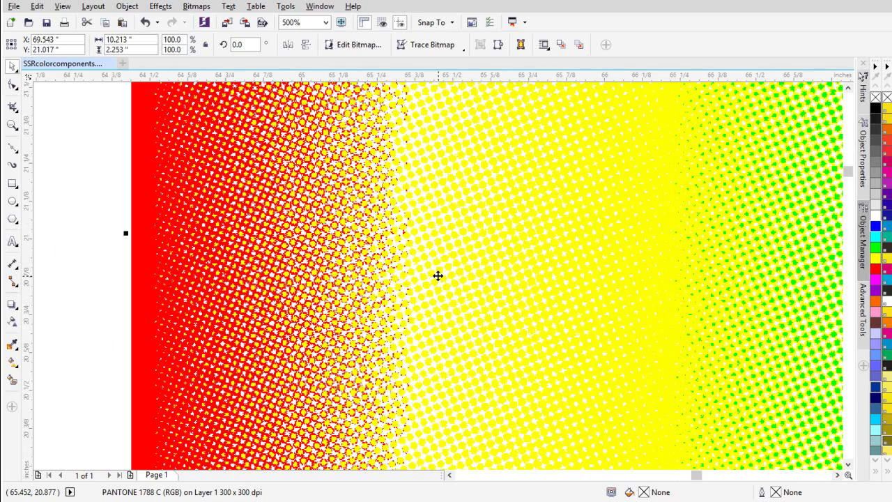
{"action": "scroll", "coordinate": [437, 276], "scroll_direction": "down", "scroll_amount": 5}
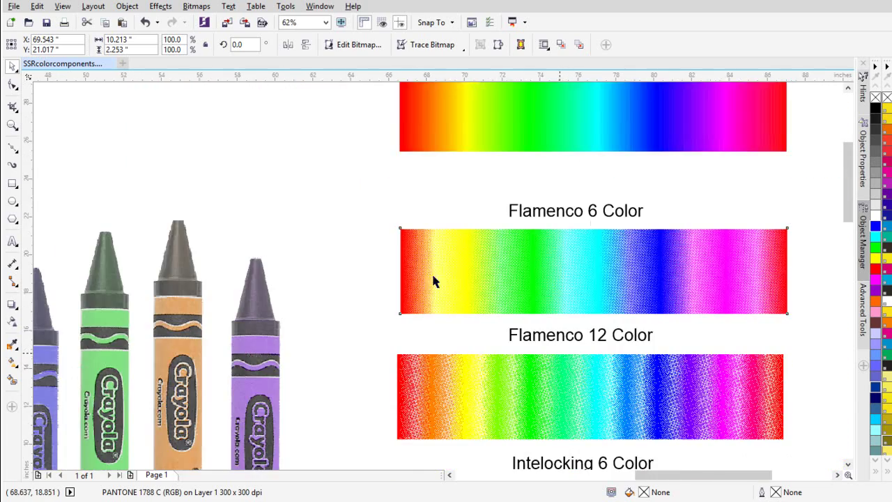
{"action": "scroll", "coordinate": [436, 279], "scroll_direction": "down", "scroll_amount": 2}
{"action": "scroll", "coordinate": [437, 276], "scroll_direction": "up", "scroll_amount": 2}
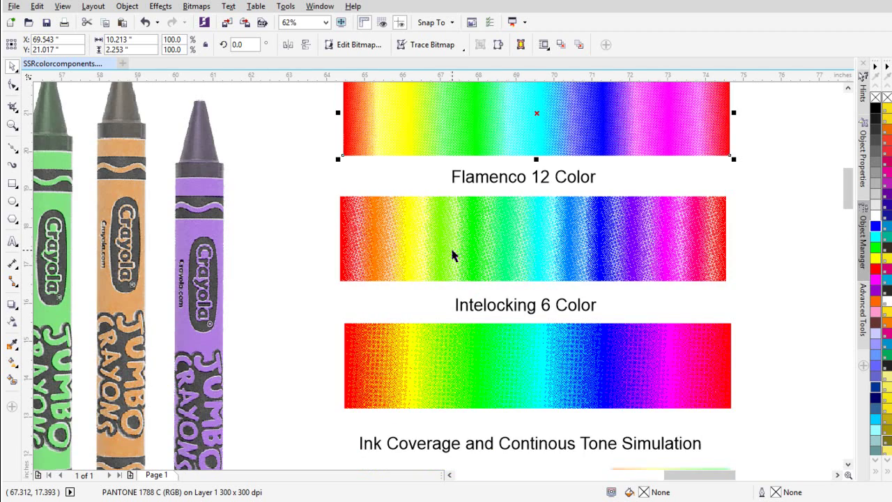
{"action": "scroll", "coordinate": [453, 261], "scroll_direction": "down", "scroll_amount": 2}
{"action": "scroll", "coordinate": [454, 270], "scroll_direction": "down", "scroll_amount": 2}
{"action": "scroll", "coordinate": [439, 279], "scroll_direction": "up", "scroll_amount": 2}
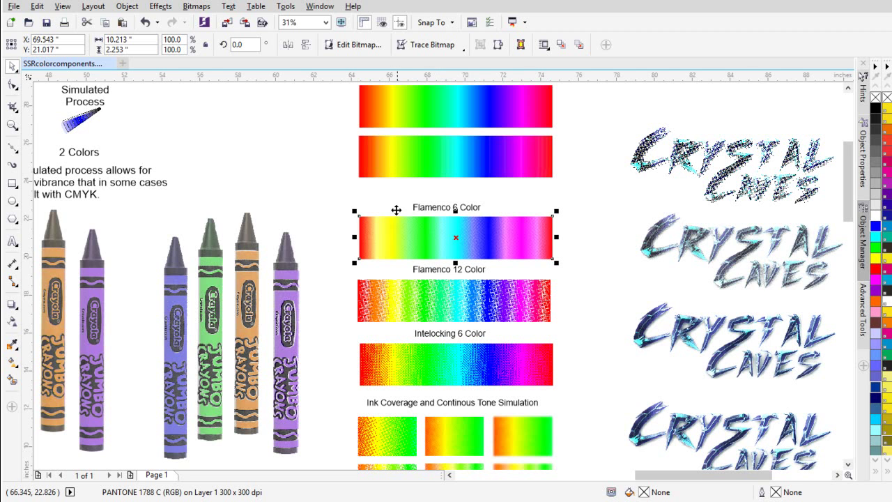
{"action": "scroll", "coordinate": [391, 292], "scroll_direction": "up", "scroll_amount": 2}
{"action": "scroll", "coordinate": [439, 281], "scroll_direction": "up", "scroll_amount": 2}
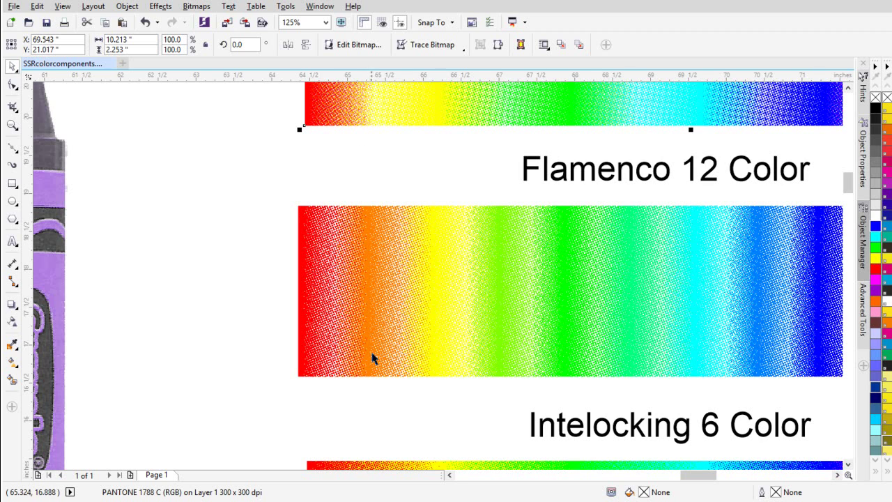
{"action": "scroll", "coordinate": [335, 307], "scroll_direction": "up", "scroll_amount": 2}
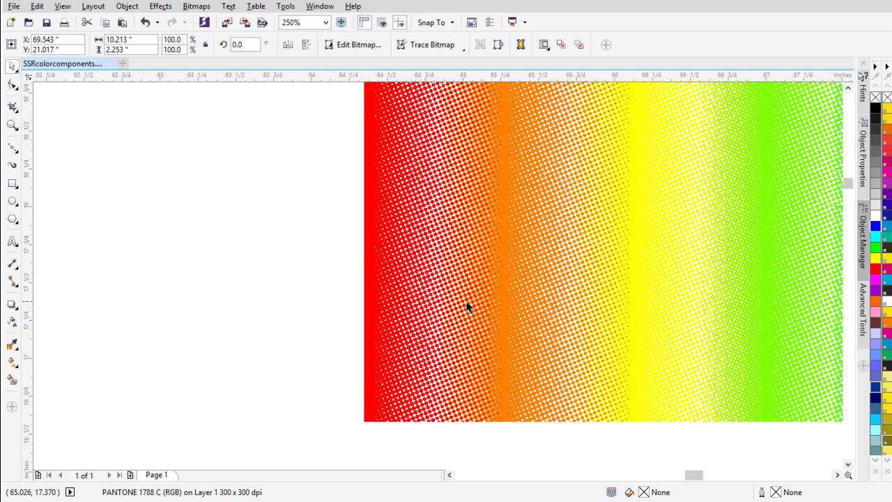
{"action": "scroll", "coordinate": [470, 304], "scroll_direction": "down", "scroll_amount": 2}
{"action": "scroll", "coordinate": [460, 282], "scroll_direction": "down", "scroll_amount": 2}
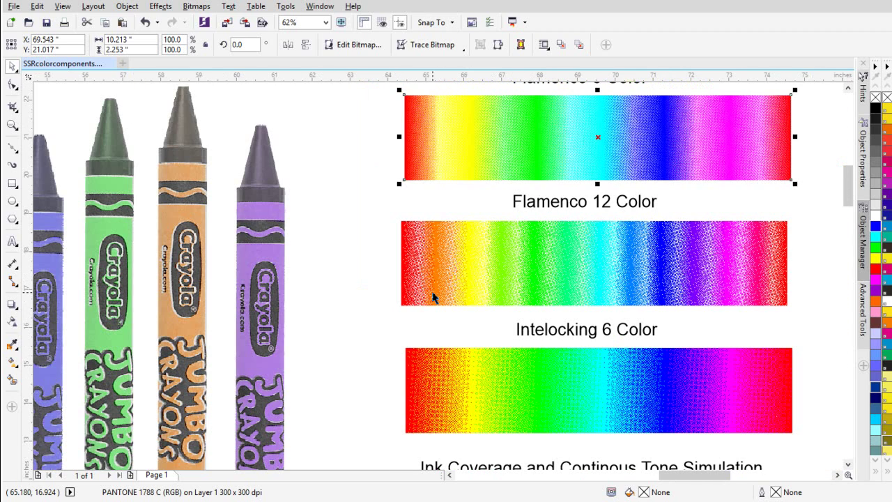
- Examine the interlocking red and yellow dots in the Intelocking 6 Color strip at high magnification
{"action": "left_click", "coordinate": [532, 387]}
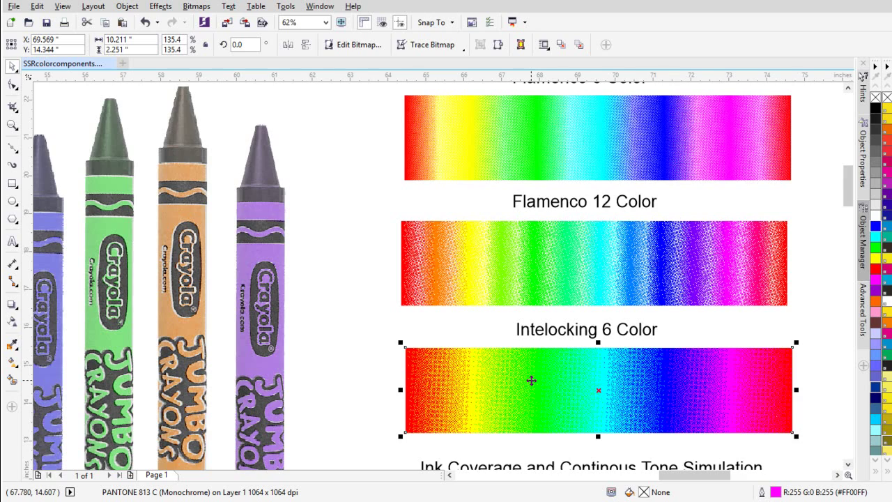
{"action": "scroll", "coordinate": [442, 385], "scroll_direction": "up", "scroll_amount": 4}
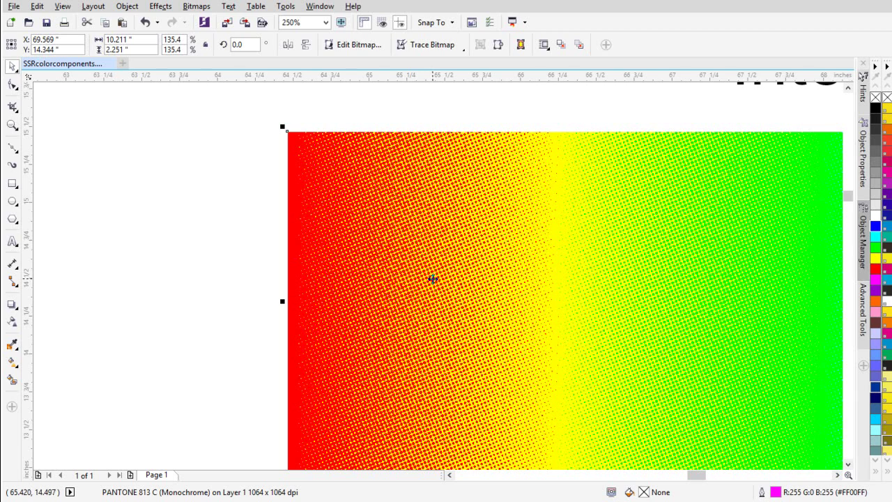
{"action": "scroll", "coordinate": [434, 278], "scroll_direction": "up", "scroll_amount": 8}
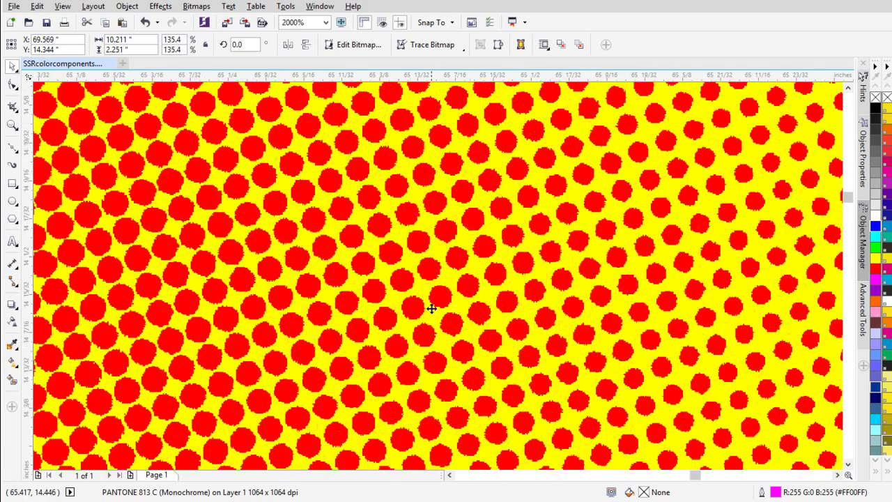
{"action": "scroll", "coordinate": [382, 318], "scroll_direction": "down", "scroll_amount": 4}
{"action": "scroll", "coordinate": [439, 277], "scroll_direction": "down", "scroll_amount": 4}
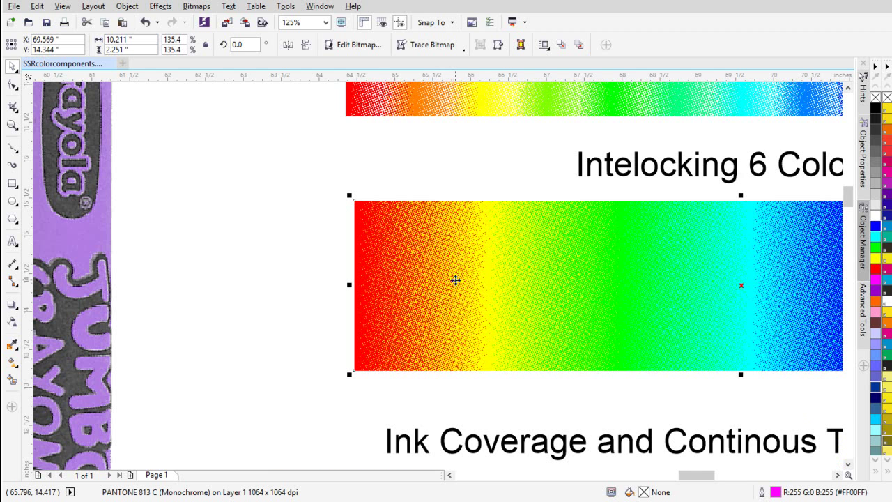
- Shift the magenta, blue, cyan and green layers of the Intelocking 6 Color strip diagonally out of register
{"action": "left_click_drag", "start_coordinate": [446, 277], "coordinate": [502, 316]}
{"action": "left_click_drag", "start_coordinate": [449, 258], "coordinate": [584, 341]}
{"action": "left_click", "coordinate": [556, 337]}
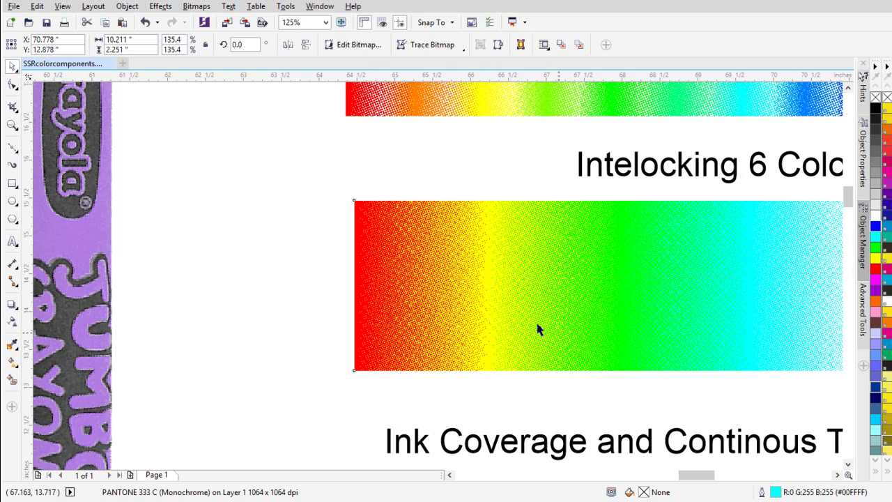
{"action": "left_click_drag", "start_coordinate": [472, 229], "coordinate": [600, 371]}
- Shift the yellow layer of the Intelocking 6 Color strip out of register and examine how its dots overlap the red ones
{"action": "left_click", "coordinate": [514, 233]}
{"action": "scroll", "coordinate": [438, 276], "scroll_direction": "up", "scroll_amount": 2}
{"action": "scroll", "coordinate": [395, 264], "scroll_direction": "up", "scroll_amount": 1}
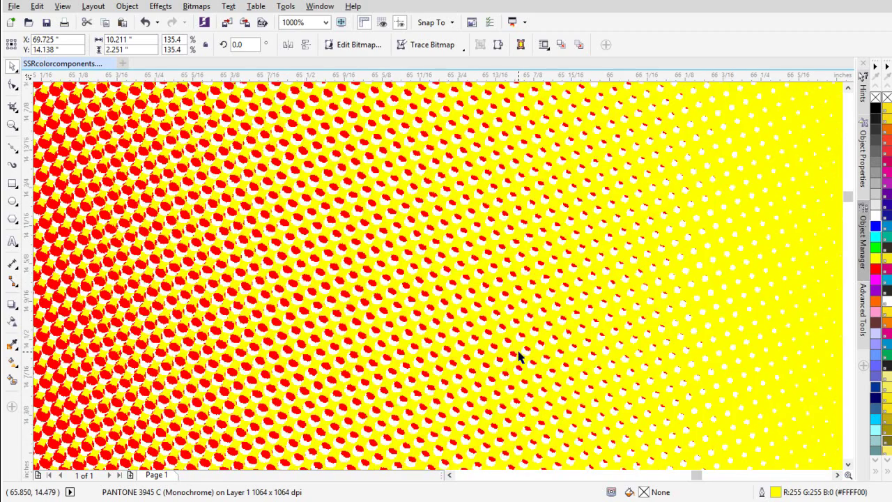
{"action": "scroll", "coordinate": [478, 353], "scroll_direction": "down", "scroll_amount": 1}
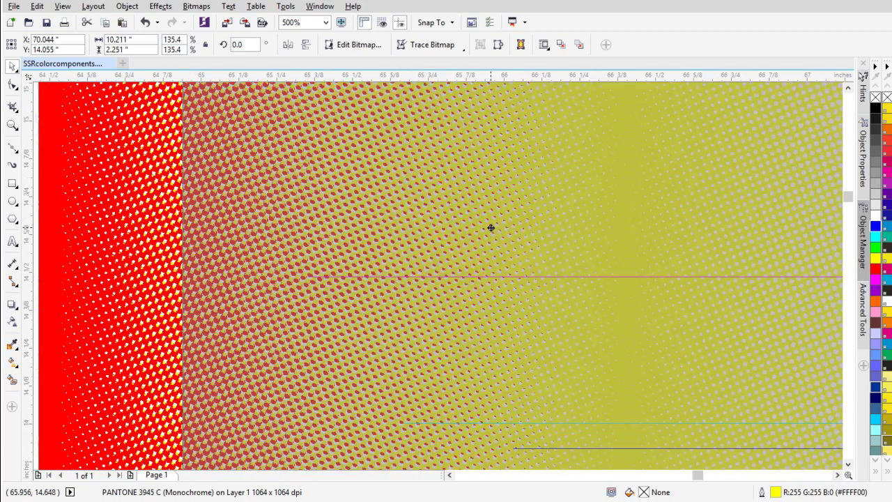
{"action": "scroll", "coordinate": [432, 279], "scroll_direction": "up", "scroll_amount": 2}
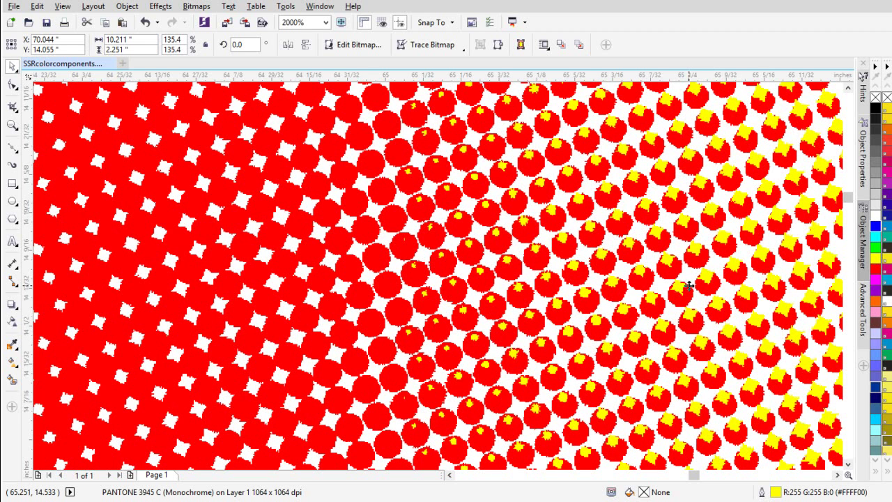
- Undo all the layer moves in the Intelocking 6 Color strip
{"action": "key", "text": "ctrl+z"}
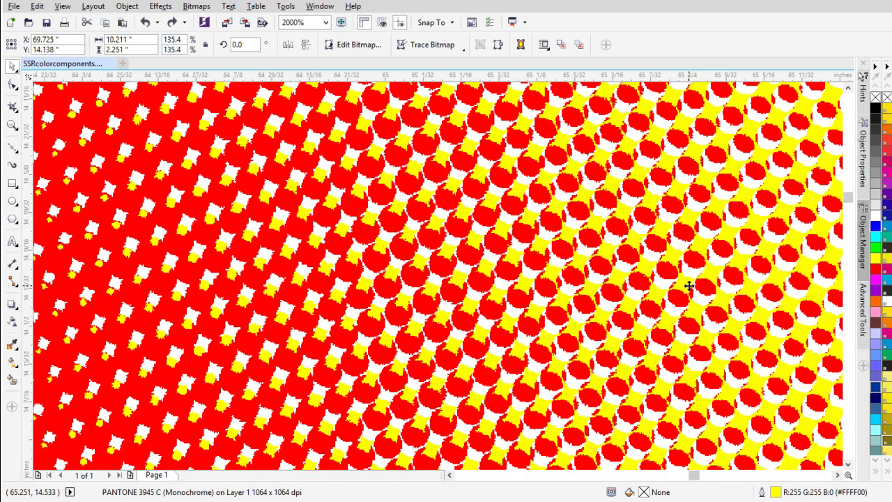
{"action": "key", "text": "ctrl+z"}
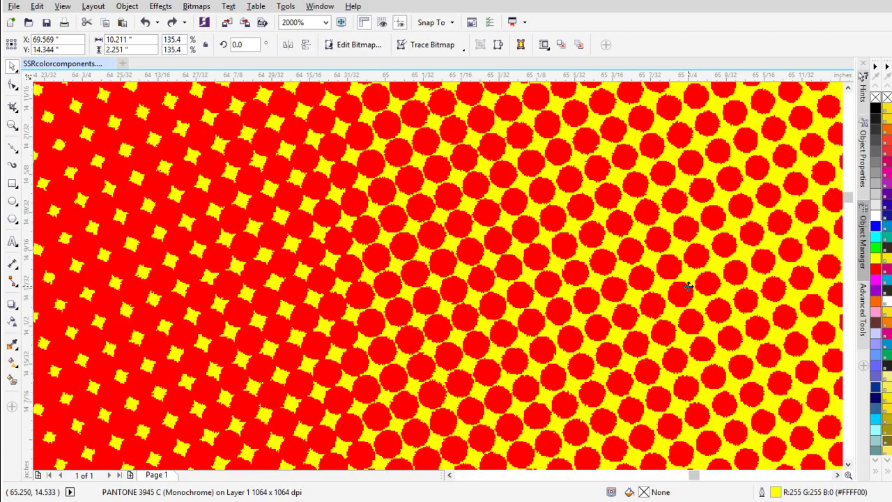
{"action": "scroll", "coordinate": [707, 307], "scroll_direction": "down", "scroll_amount": 2}
{"action": "scroll", "coordinate": [536, 288], "scroll_direction": "down", "scroll_amount": 8}
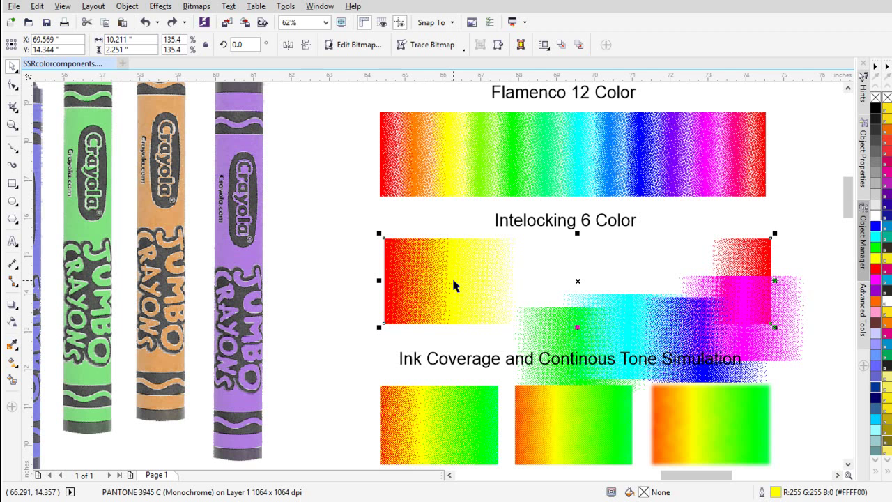
{"action": "key", "text": "ctrl+z"}
{"action": "key", "text": "ctrl+z"}
{"action": "key", "text": "ctrl+z"}
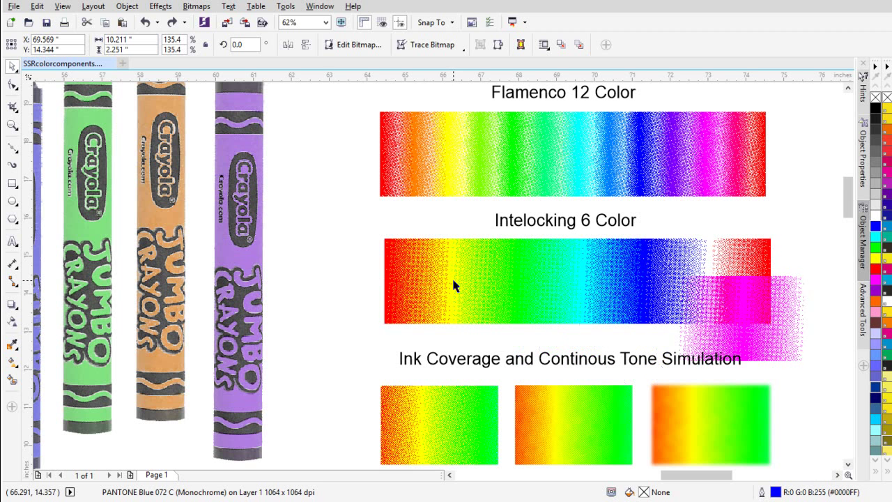
{"action": "key", "text": "ctrl+z"}
- Convert all six color layers of the Intelocking 6 Color strip into one 300 dpi RGB bitmap
{"action": "left_click", "coordinate": [786, 261]}
{"action": "left_click_drag", "start_coordinate": [782, 242], "coordinate": [355, 344]}
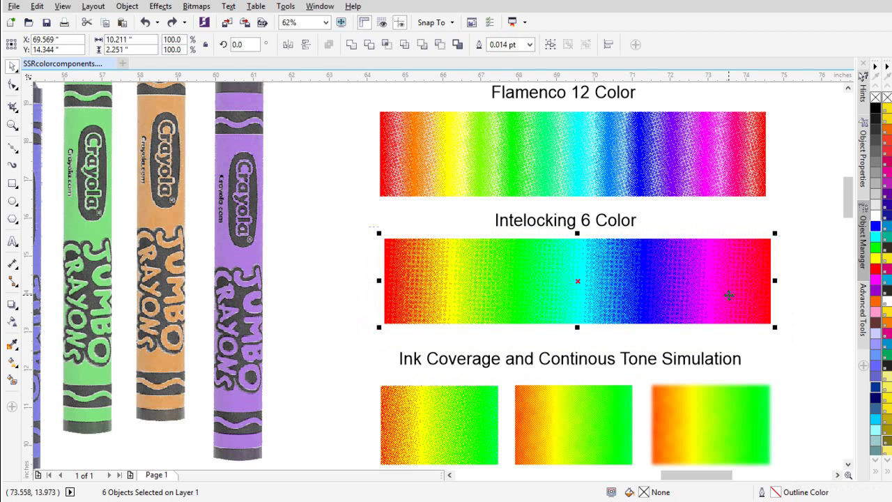
{"action": "left_click", "coordinate": [196, 6]}
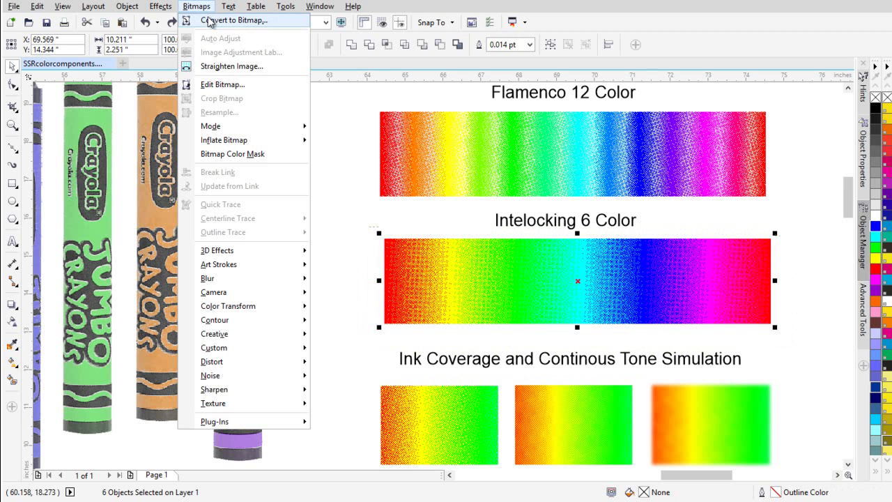
{"action": "left_click", "coordinate": [209, 22]}
{"action": "left_click", "coordinate": [382, 351]}
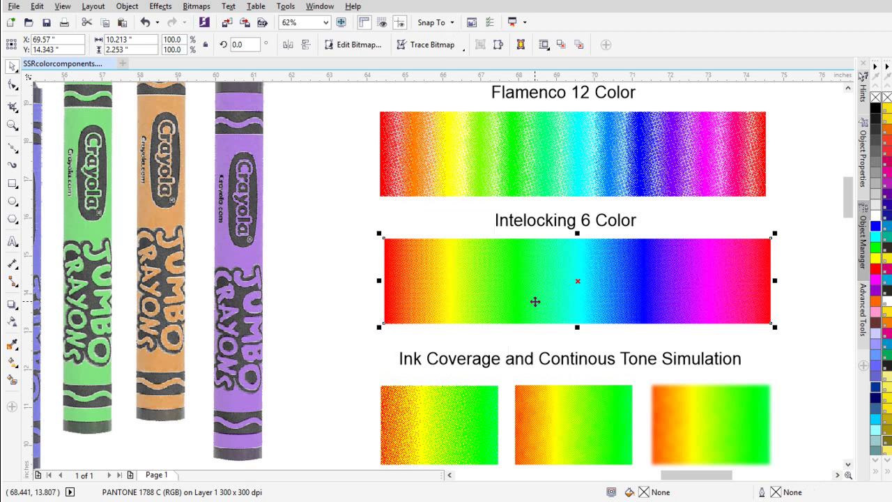
- Move the converted Intelocking 6 Color bitmap beside the Original Image strips, centered at about X 80.9 and Y 27.9 inches
{"action": "scroll", "coordinate": [534, 301], "scroll_direction": "down", "scroll_amount": 2}
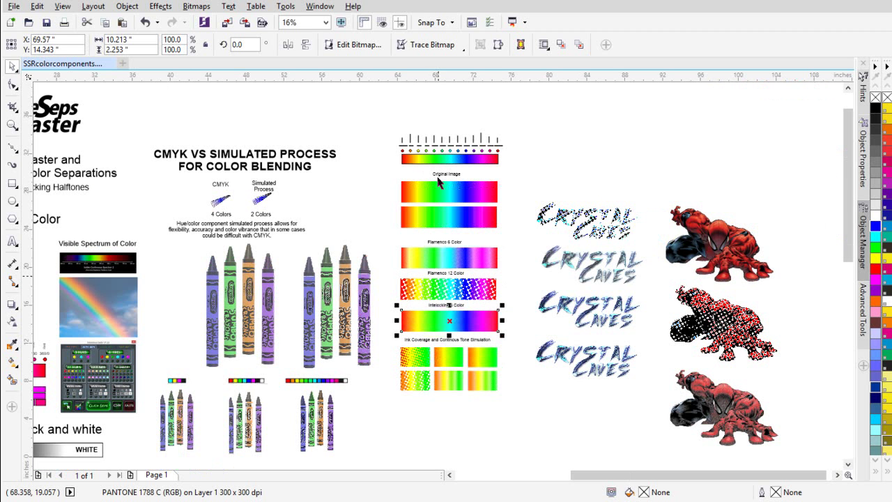
{"action": "scroll", "coordinate": [441, 183], "scroll_direction": "down", "scroll_amount": 2}
{"action": "left_click_drag", "start_coordinate": [437, 324], "coordinate": [545, 197]}
{"action": "scroll", "coordinate": [533, 197], "scroll_direction": "up", "scroll_amount": 3}
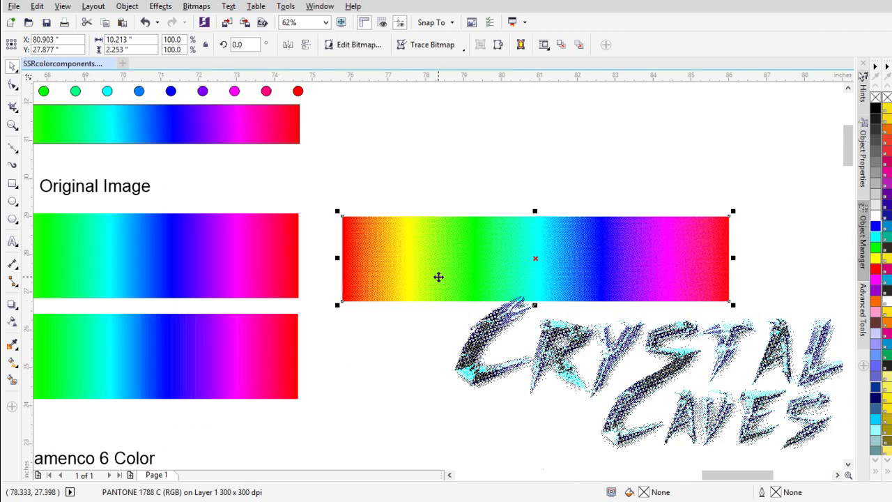
- Move the converted Intelocking 6 Color bitmap closer to the Original Image strips, centered at about X 80.07 and Y 27.88 inches
{"action": "scroll", "coordinate": [438, 274], "scroll_direction": "down", "scroll_amount": 2}
{"action": "left_click_drag", "start_coordinate": [443, 271], "coordinate": [426, 270]}
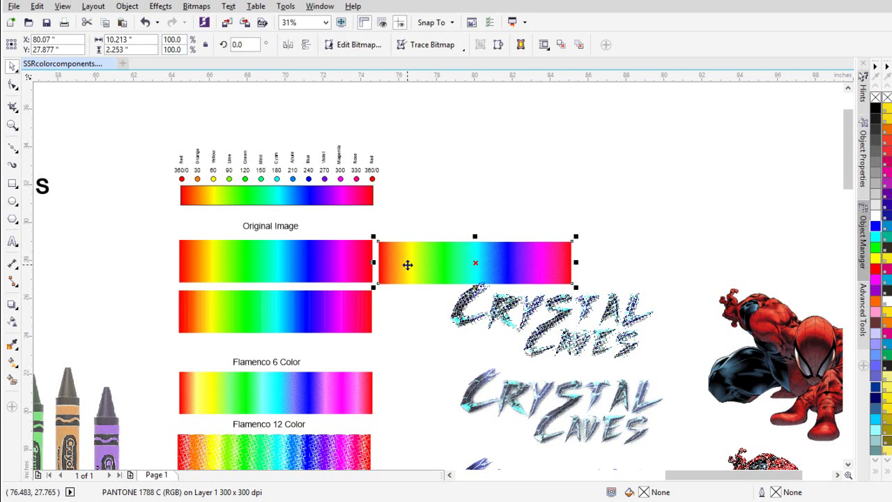
{"action": "scroll", "coordinate": [452, 286], "scroll_direction": "down", "scroll_amount": 1}
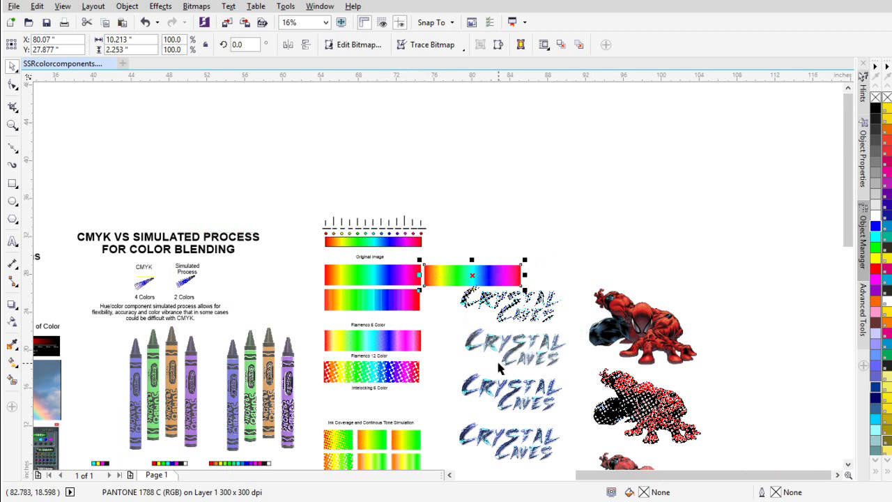
- Undo the moves and the RGB bitmap conversion of the Intelocking 6 Color strip
{"action": "key", "text": "ctrl+z"}
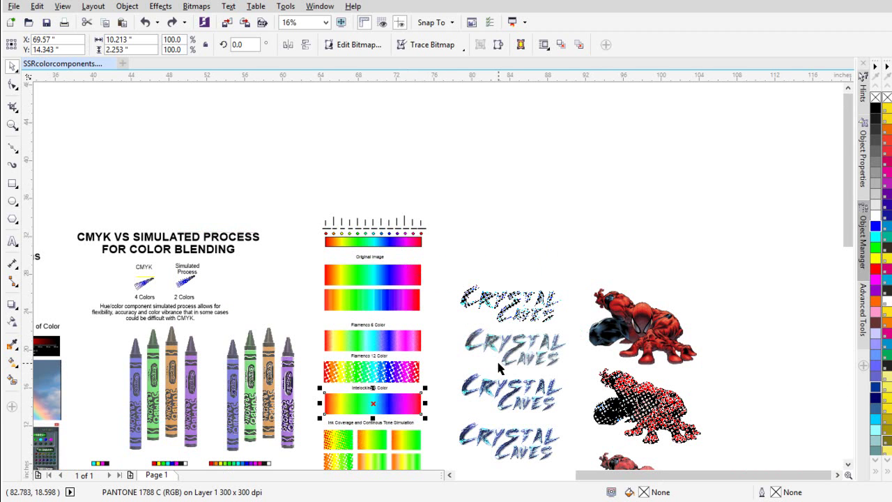
{"action": "scroll", "coordinate": [339, 373], "scroll_direction": "up", "scroll_amount": 1}
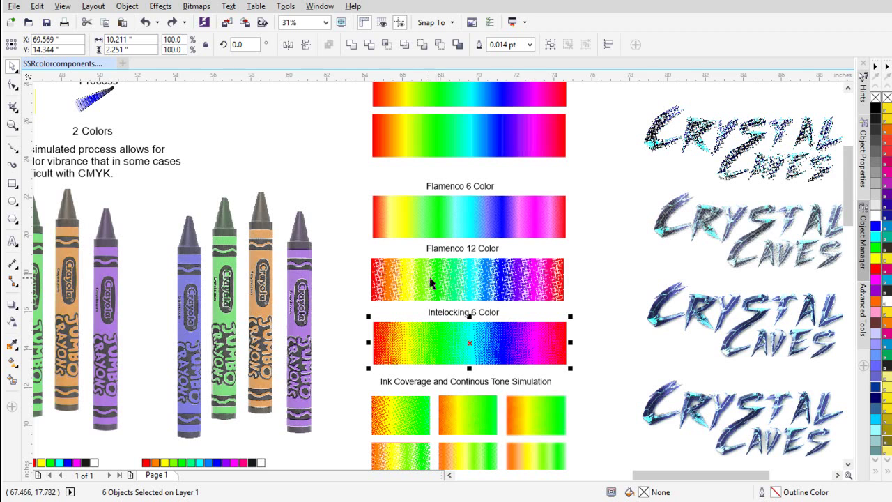
- Compare the dots and ink coverage of the Flamenco 12 Color and Intelocking 6 Color strips, along with the Ink Coverage samples
{"action": "scroll", "coordinate": [410, 285], "scroll_direction": "up", "scroll_amount": 2}
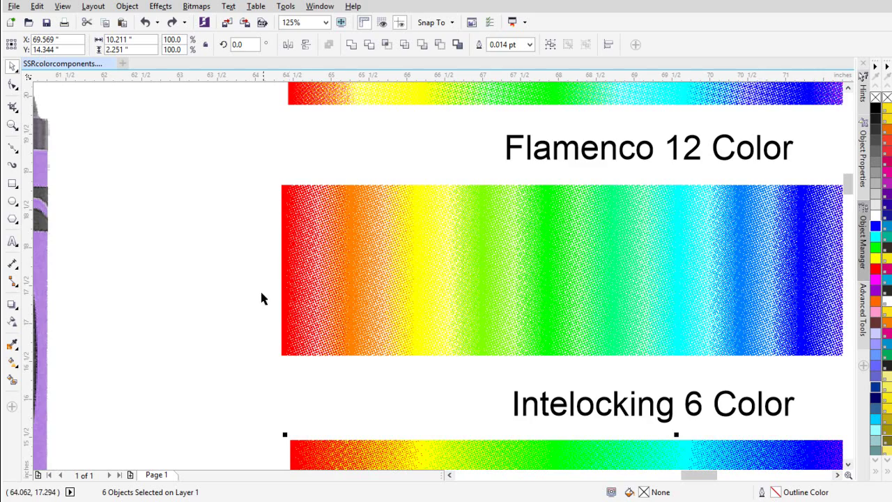
{"action": "scroll", "coordinate": [349, 303], "scroll_direction": "up", "scroll_amount": 1}
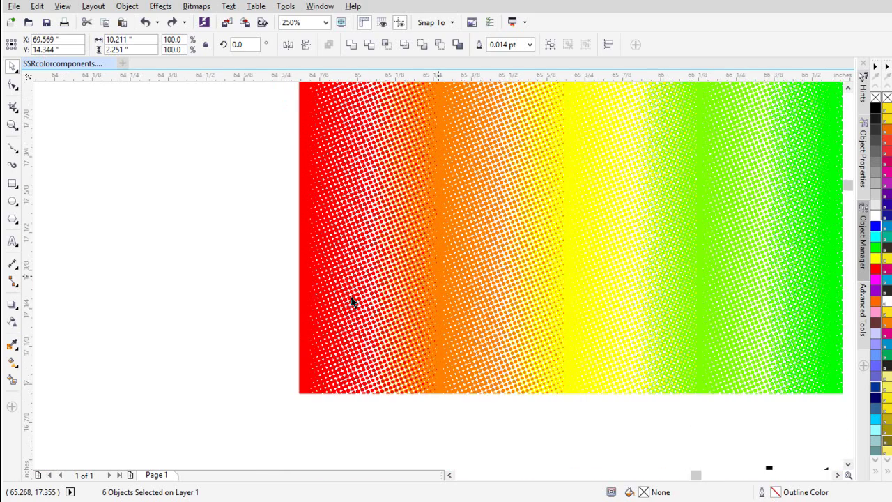
{"action": "scroll", "coordinate": [353, 302], "scroll_direction": "up", "scroll_amount": 1}
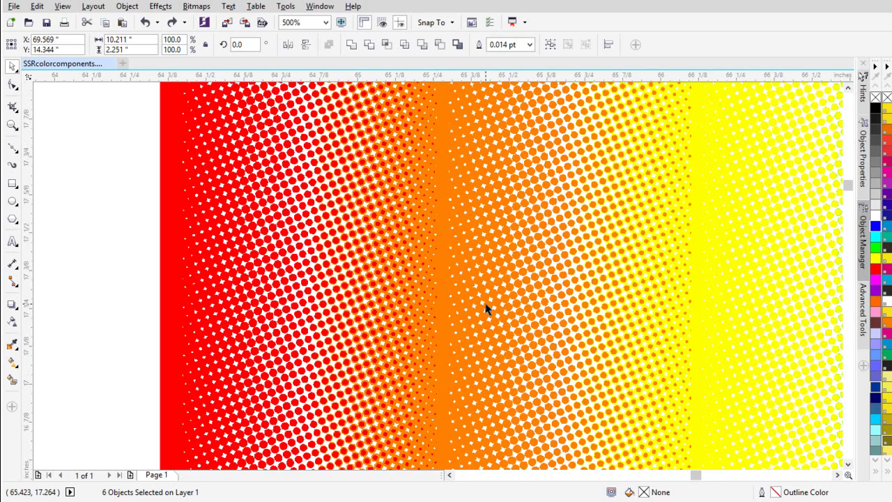
{"action": "scroll", "coordinate": [439, 282], "scroll_direction": "down", "scroll_amount": 2}
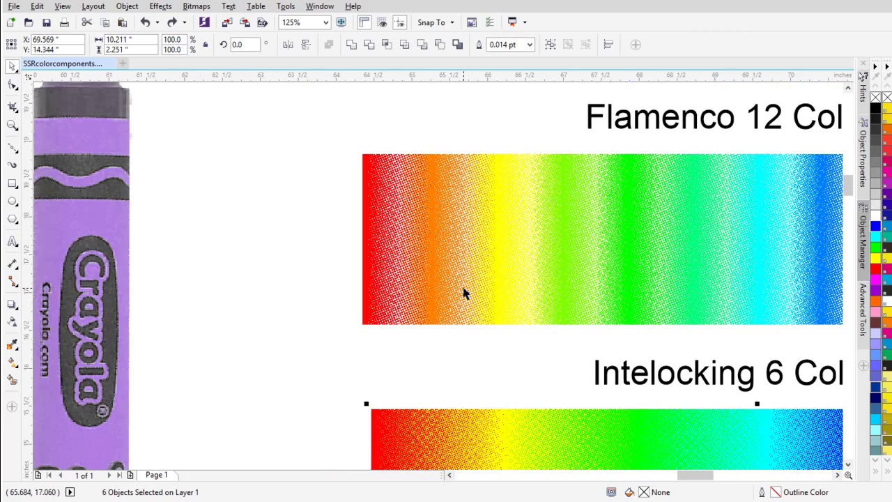
{"action": "scroll", "coordinate": [437, 282], "scroll_direction": "down", "scroll_amount": 1}
{"action": "scroll", "coordinate": [438, 276], "scroll_direction": "up", "scroll_amount": 1}
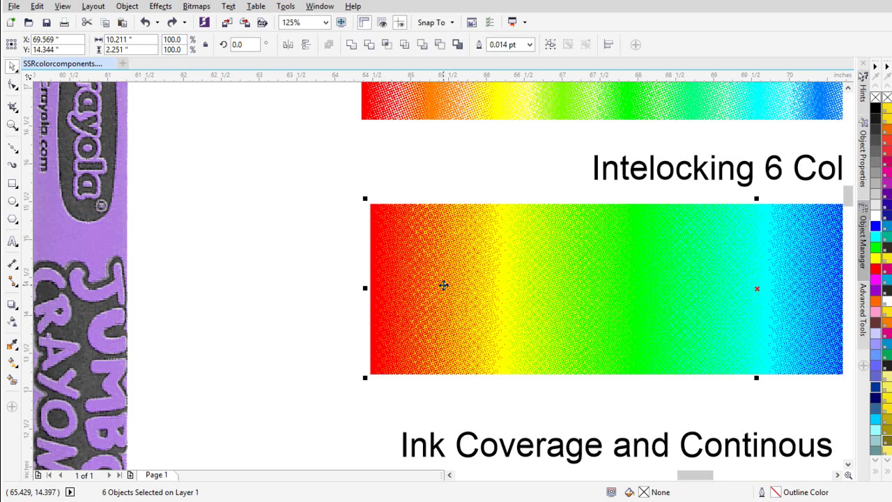
{"action": "scroll", "coordinate": [442, 285], "scroll_direction": "down", "scroll_amount": 1}
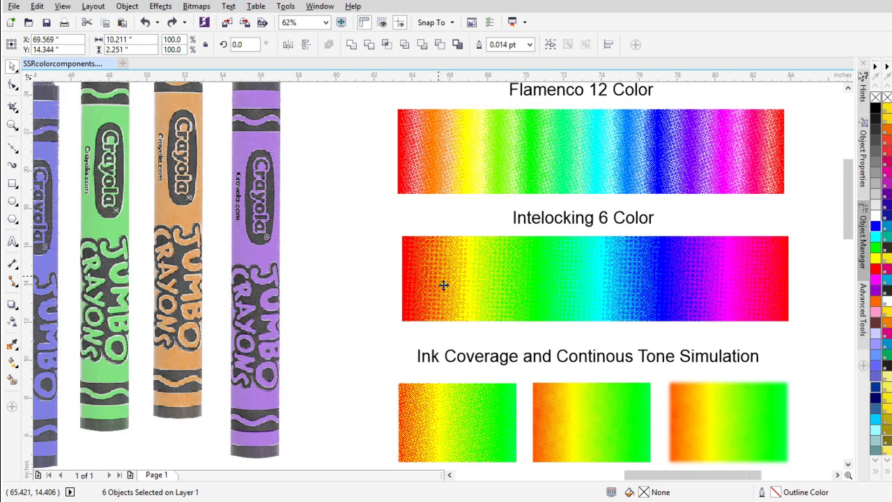
{"action": "scroll", "coordinate": [440, 275], "scroll_direction": "down", "scroll_amount": 1}
{"action": "scroll", "coordinate": [433, 281], "scroll_direction": "up", "scroll_amount": 1}
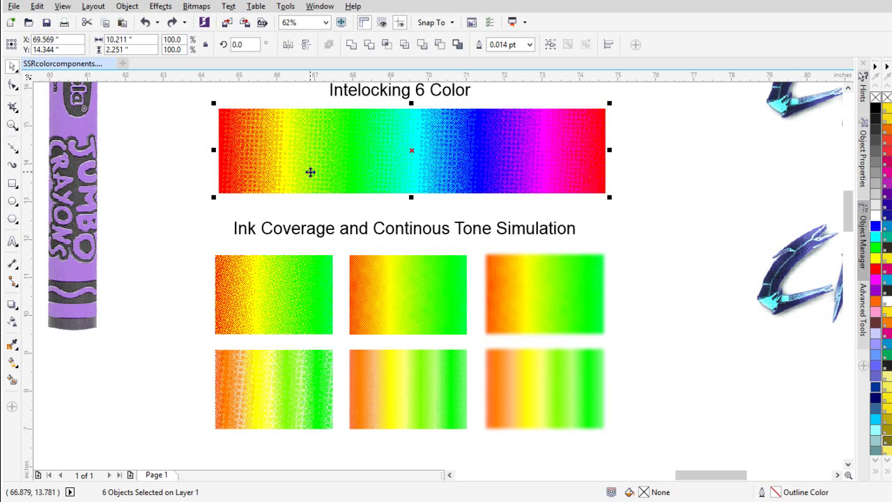
{"action": "scroll", "coordinate": [312, 172], "scroll_direction": "down", "scroll_amount": 3}
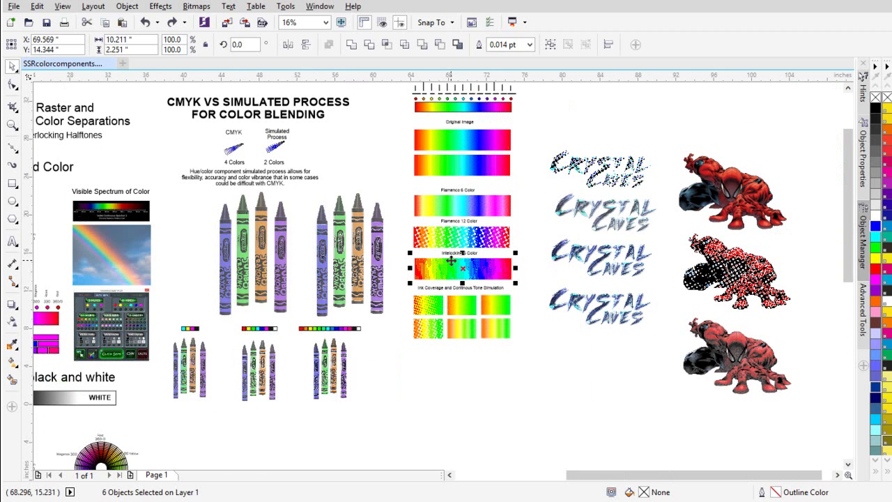
{"action": "scroll", "coordinate": [451, 262], "scroll_direction": "up", "scroll_amount": 2}
{"action": "scroll", "coordinate": [440, 283], "scroll_direction": "up", "scroll_amount": 2}
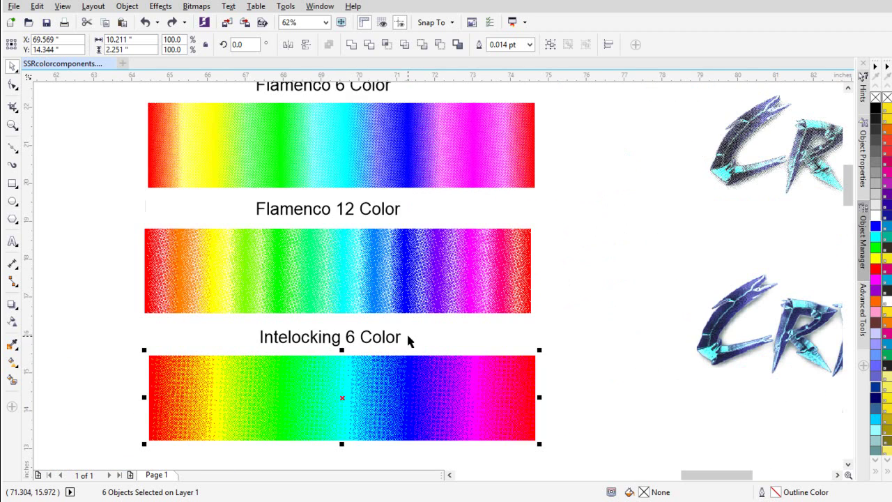
- Copy all six layers of the Intelocking 6 Color strip to empty space beyond the artwork, centered at about X 125.1 and Y 36.0 inches
{"action": "scroll", "coordinate": [406, 332], "scroll_direction": "down", "scroll_amount": 3}
{"action": "left_click", "coordinate": [485, 279]}
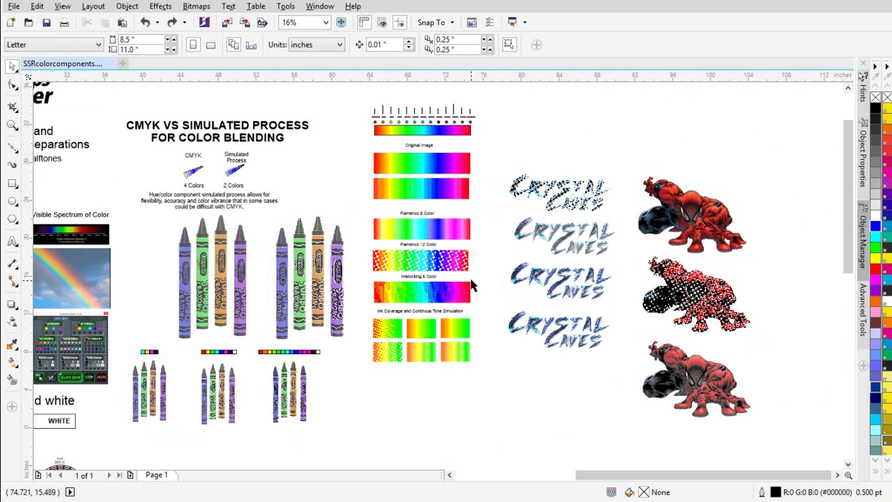
{"action": "left_click", "coordinate": [360, 304]}
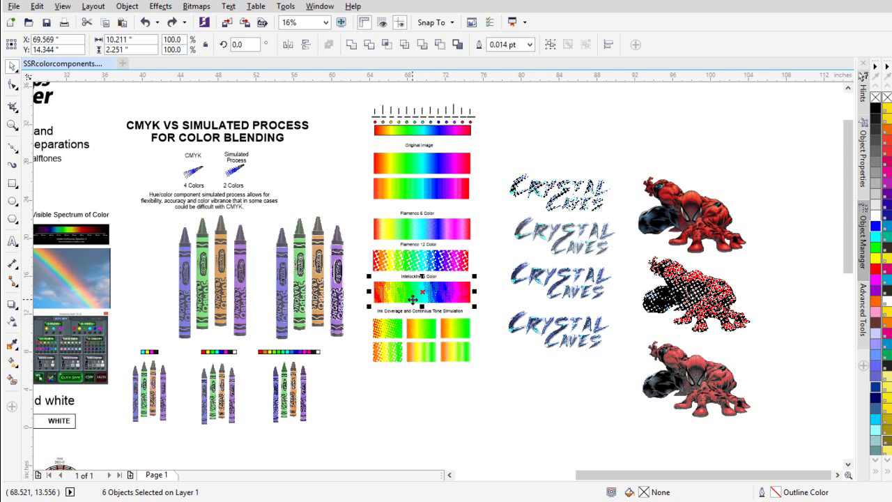
{"action": "left_click_drag", "start_coordinate": [683, 175], "coordinate": [738, 127]}
{"action": "scroll", "coordinate": [738, 127], "scroll_direction": "down", "scroll_amount": 2}
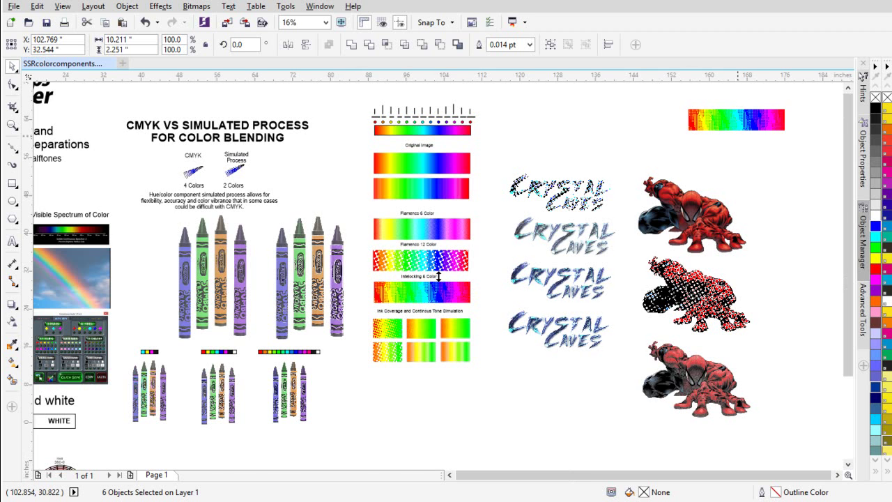
{"action": "scroll", "coordinate": [440, 276], "scroll_direction": "up", "scroll_amount": 4}
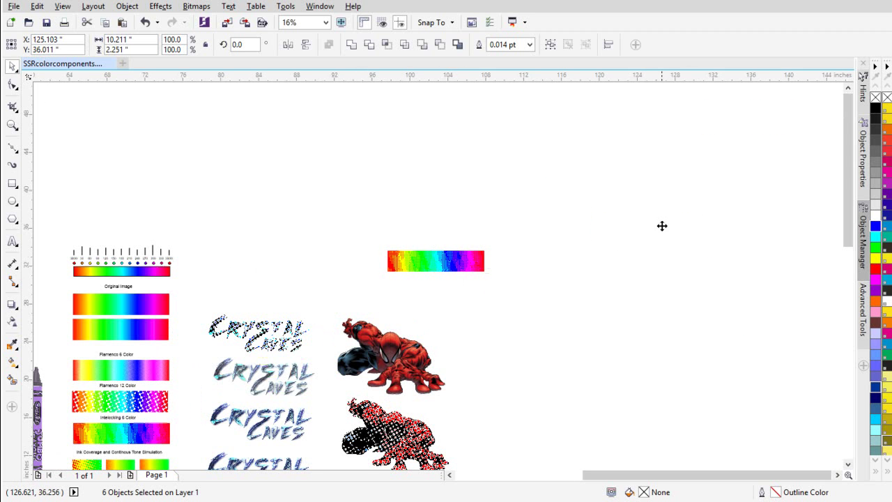
- Move the magenta layer about 4.5 inches below the copied strip and undo the move
{"action": "left_click", "coordinate": [410, 347]}
{"action": "left_click_drag", "start_coordinate": [365, 258], "coordinate": [368, 344]}
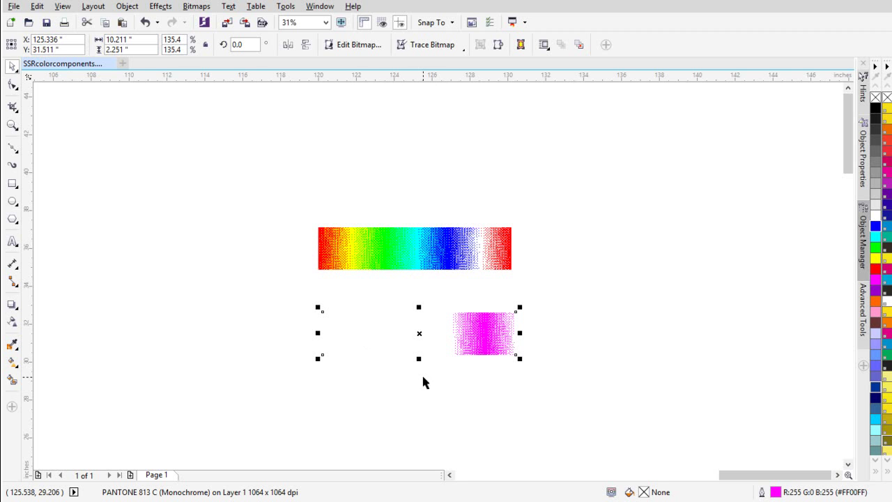
{"action": "key", "text": "ctrl+z"}
- Examine how the red, yellow, green and cyan halftone dots interlock in the copied strip
{"action": "scroll", "coordinate": [356, 290], "scroll_direction": "up", "scroll_amount": 4}
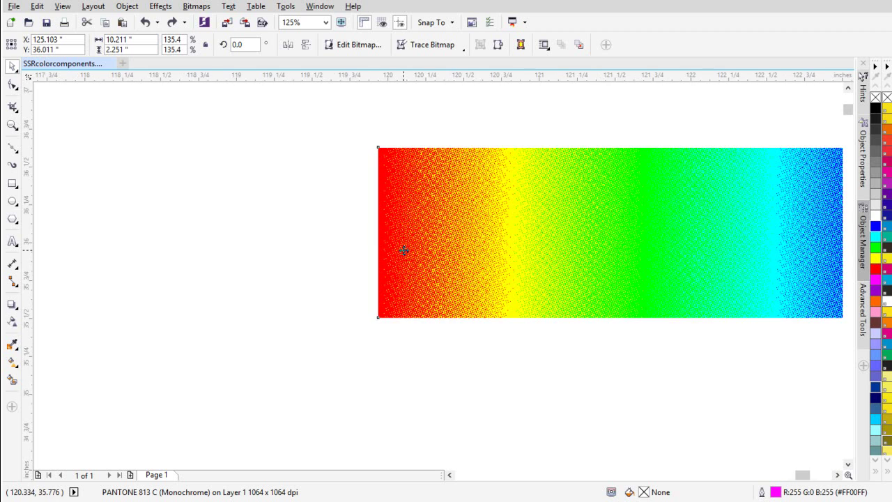
{"action": "scroll", "coordinate": [403, 251], "scroll_direction": "up", "scroll_amount": 2}
{"action": "scroll", "coordinate": [485, 309], "scroll_direction": "down", "scroll_amount": 2}
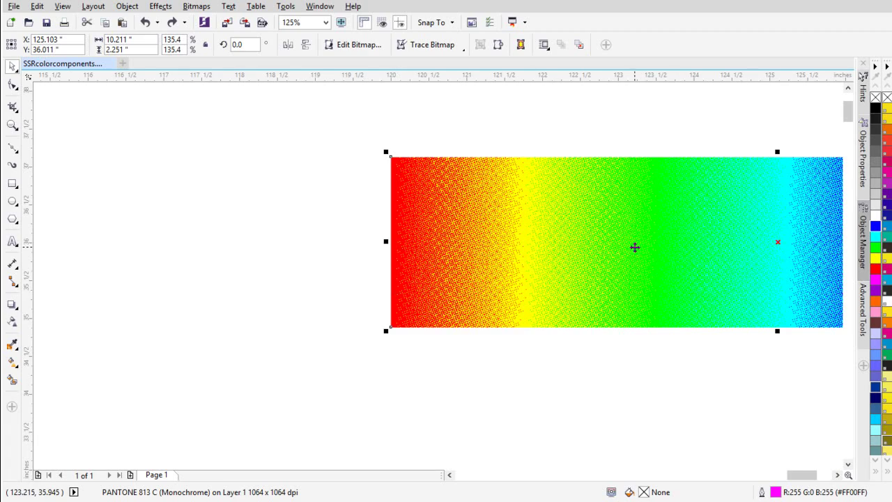
{"action": "scroll", "coordinate": [632, 247], "scroll_direction": "up", "scroll_amount": 4}
{"action": "scroll", "coordinate": [440, 276], "scroll_direction": "up", "scroll_amount": 2}
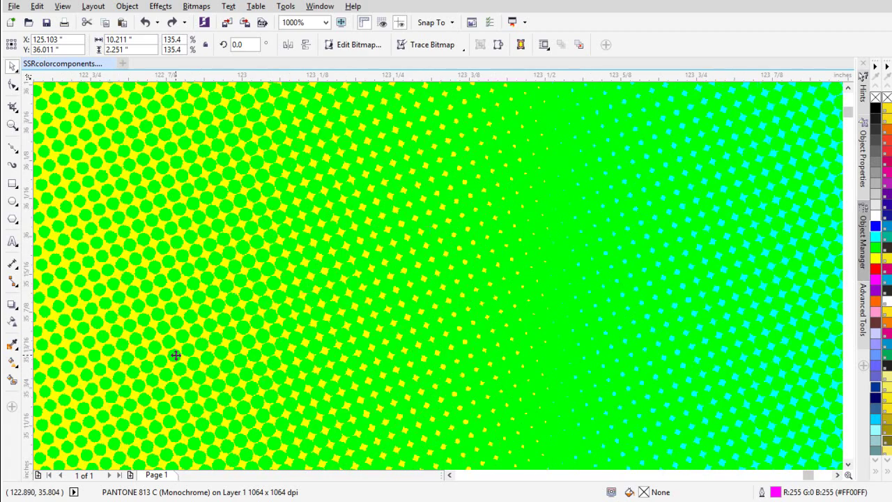
{"action": "scroll", "coordinate": [197, 393], "scroll_direction": "down", "scroll_amount": 4}
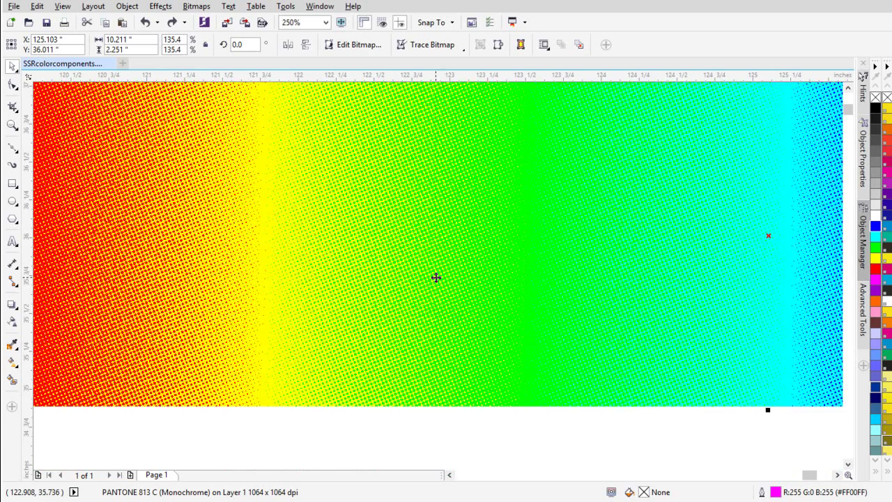
{"action": "scroll", "coordinate": [340, 273], "scroll_direction": "down", "scroll_amount": 2}
{"action": "scroll", "coordinate": [444, 278], "scroll_direction": "up", "scroll_amount": 1}
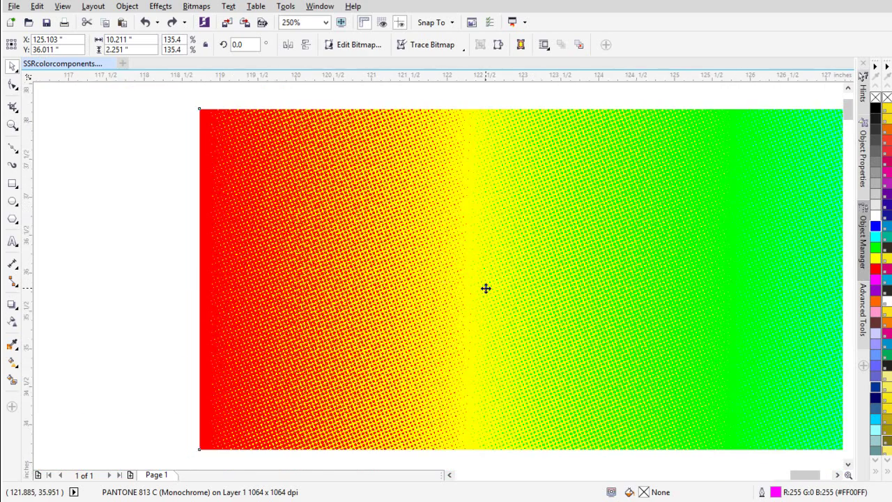
- Move the magenta, blue and cyan layers out of the copied strip, toward its lower right
{"action": "scroll", "coordinate": [486, 289], "scroll_direction": "down", "scroll_amount": 2}
{"action": "left_click_drag", "start_coordinate": [500, 271], "coordinate": [667, 383]}
{"action": "left_click_drag", "start_coordinate": [560, 307], "coordinate": [677, 404]}
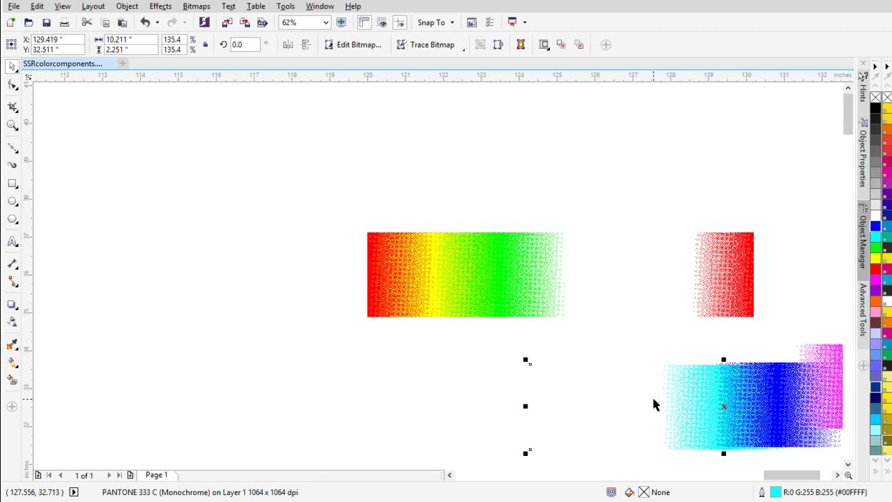
- Move the yellow layer directly below the red and green ones, centered at about X 125.17 and Y 33.80 inches
{"action": "left_click", "coordinate": [506, 286]}
{"action": "scroll", "coordinate": [485, 277], "scroll_direction": "up", "scroll_amount": 1}
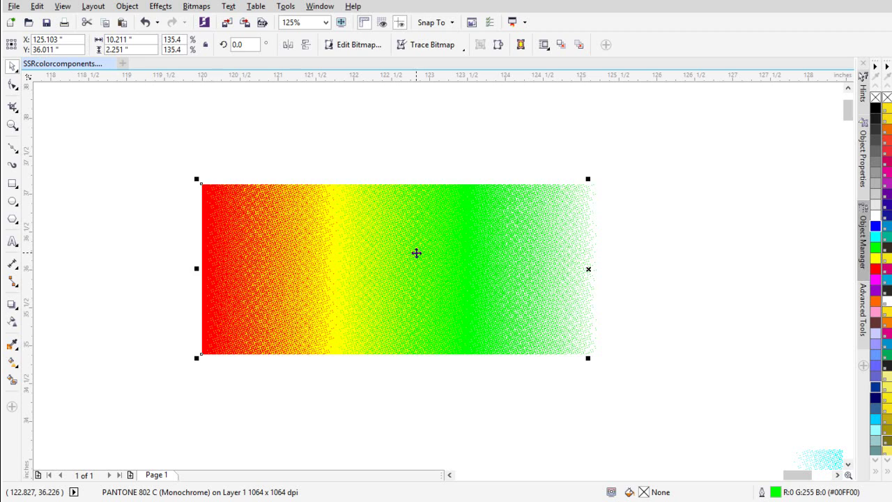
{"action": "left_click", "coordinate": [417, 254]}
{"action": "left_click_drag", "start_coordinate": [588, 265], "coordinate": [595, 427]}
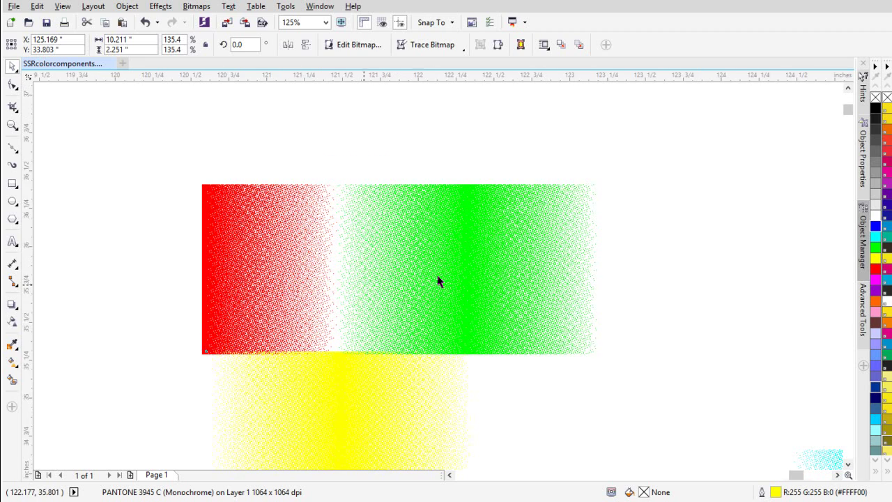
- Recolor the separated yellow layer black and examine the shape of its halftone dots
{"action": "scroll", "coordinate": [412, 286], "scroll_direction": "up", "scroll_amount": 1}
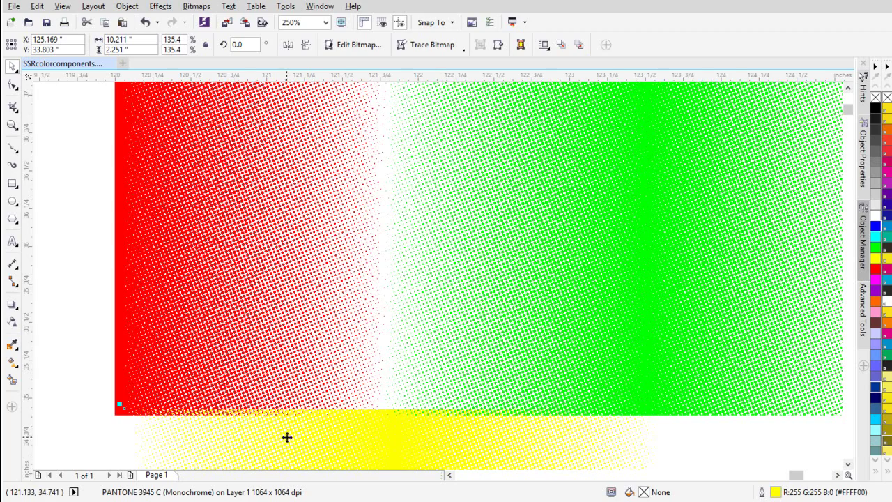
{"action": "scroll", "coordinate": [287, 437], "scroll_direction": "up", "scroll_amount": 1}
{"action": "scroll", "coordinate": [441, 281], "scroll_direction": "up", "scroll_amount": 1}
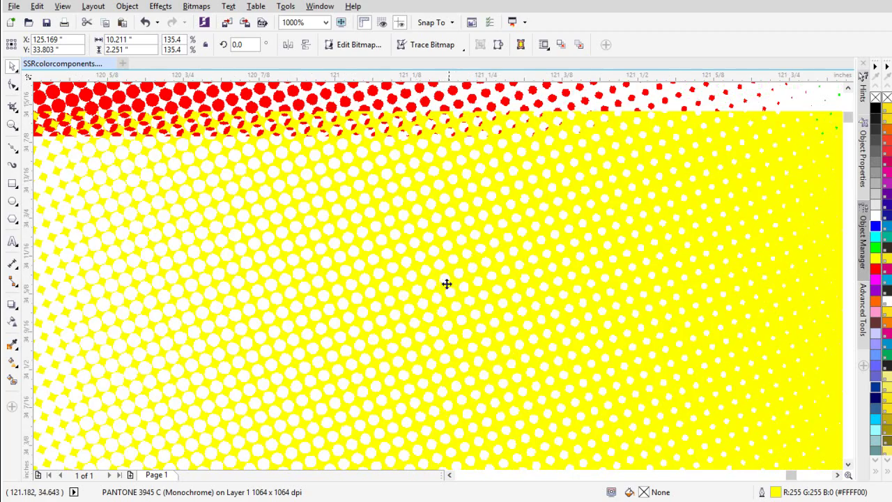
{"action": "left_click", "coordinate": [876, 107]}
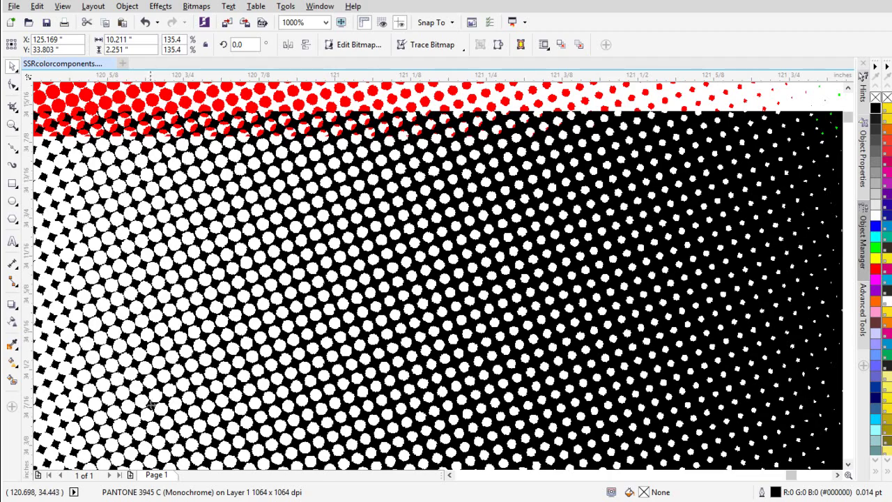
{"action": "scroll", "coordinate": [402, 259], "scroll_direction": "down", "scroll_amount": 2}
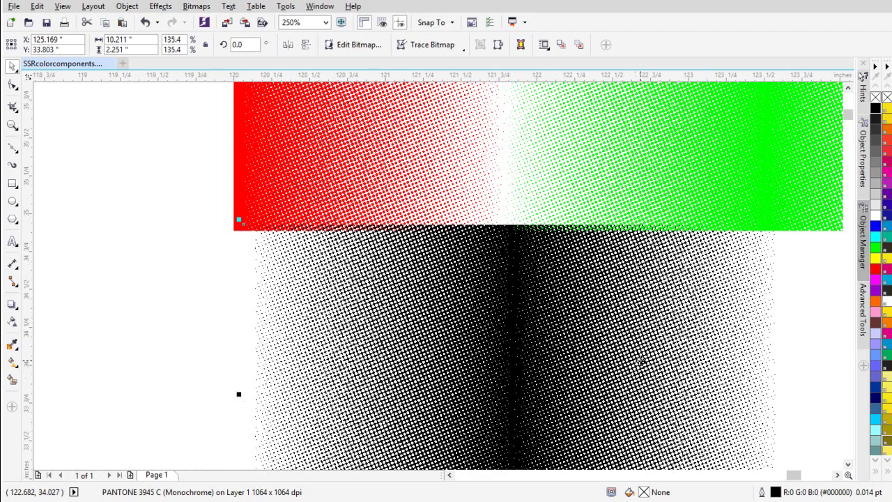
{"action": "scroll", "coordinate": [636, 354], "scroll_direction": "up", "scroll_amount": 2}
{"action": "scroll", "coordinate": [440, 275], "scroll_direction": "down", "scroll_amount": 3}
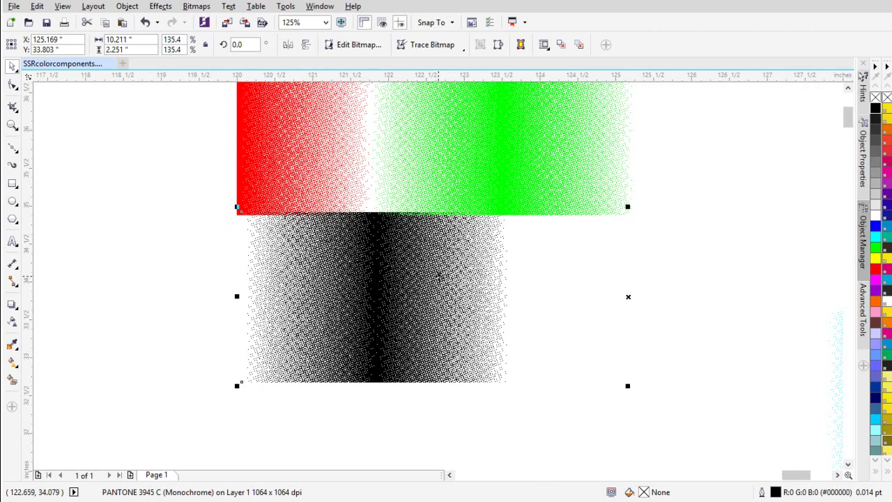
- Undo the black recoloring and all the layer moves in the copied Intelocking strip
{"action": "key", "text": "ctrl+z"}
{"action": "key", "text": "ctrl+z"}
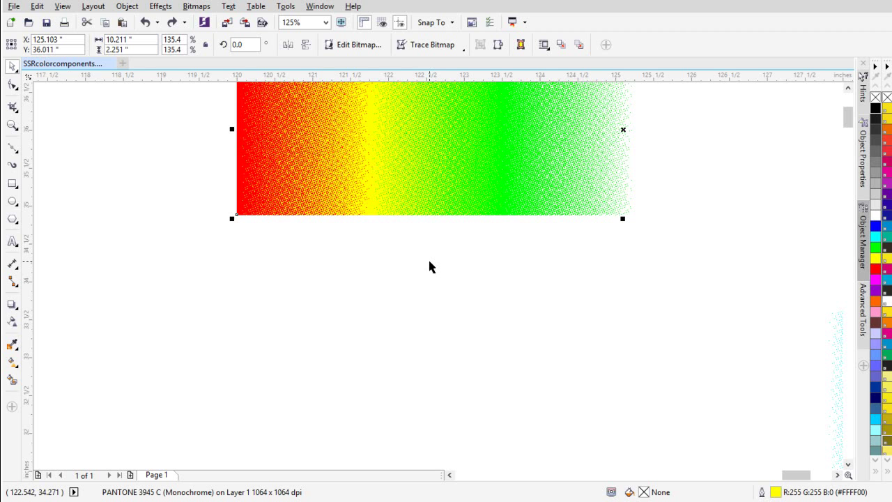
{"action": "scroll", "coordinate": [429, 267], "scroll_direction": "down", "scroll_amount": 2}
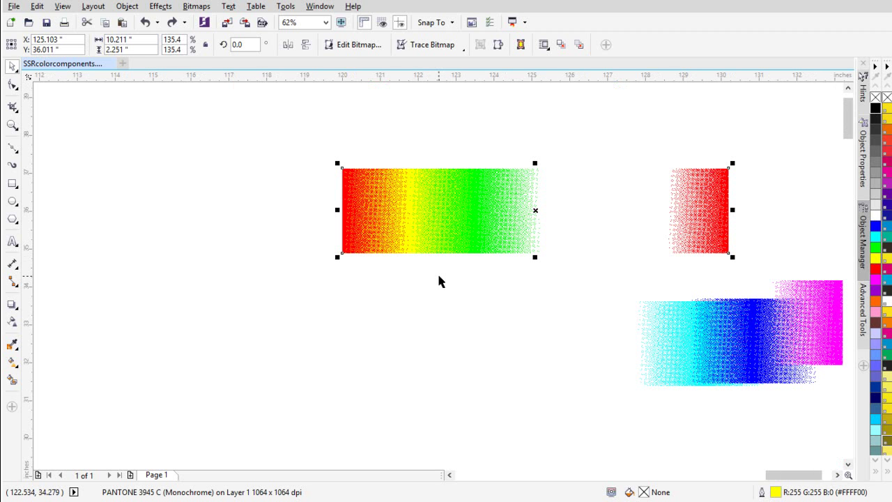
{"action": "key", "text": "ctrl+z"}
{"action": "key", "text": "ctrl+z"}
{"action": "key", "text": "ctrl+z"}
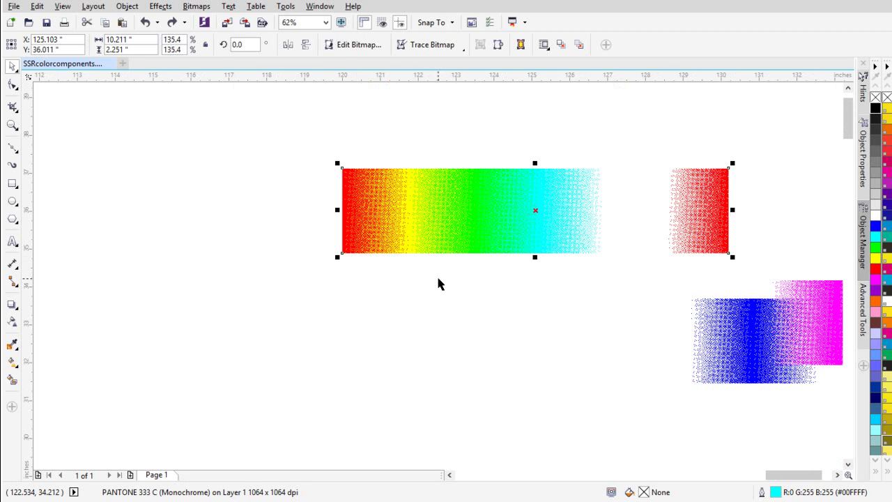
{"action": "scroll", "coordinate": [429, 287], "scroll_direction": "down", "scroll_amount": 3}
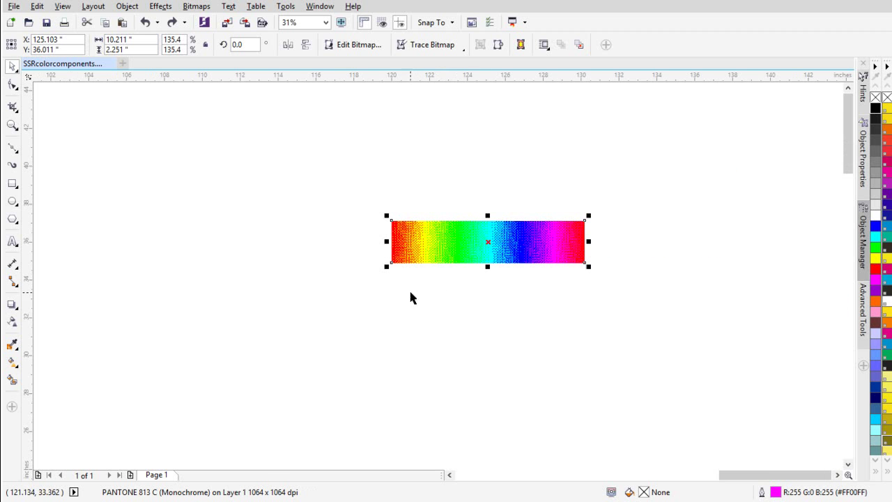
- Examine the halftone dots of the uppermost, coarsest Crystal Caves artwork
{"action": "scroll", "coordinate": [279, 282], "scroll_direction": "down", "scroll_amount": 1}
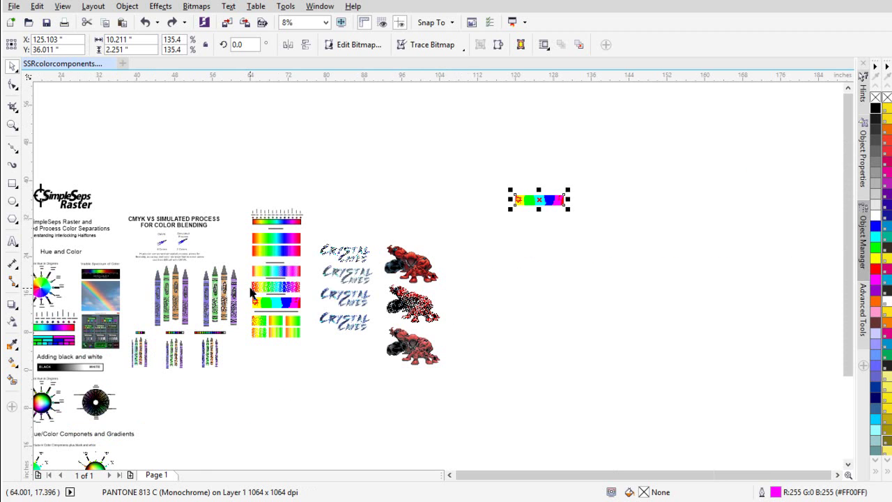
{"action": "scroll", "coordinate": [446, 282], "scroll_direction": "up", "scroll_amount": 2}
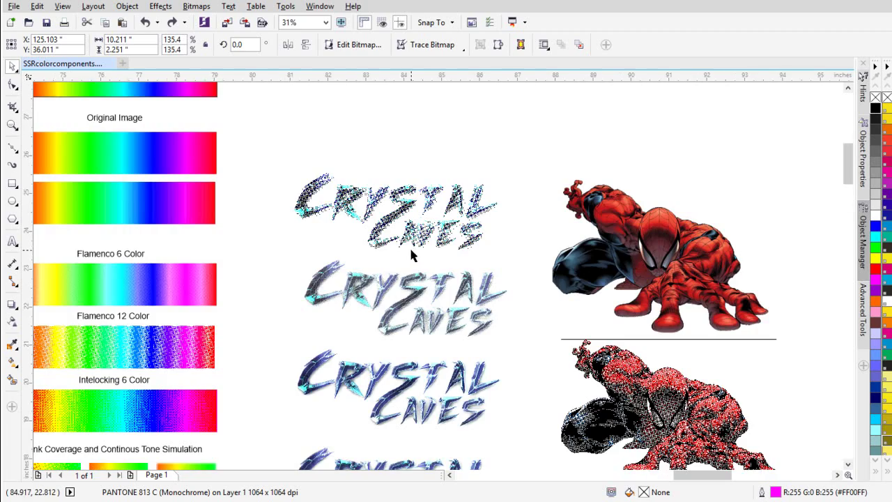
{"action": "scroll", "coordinate": [378, 250], "scroll_direction": "up", "scroll_amount": 2}
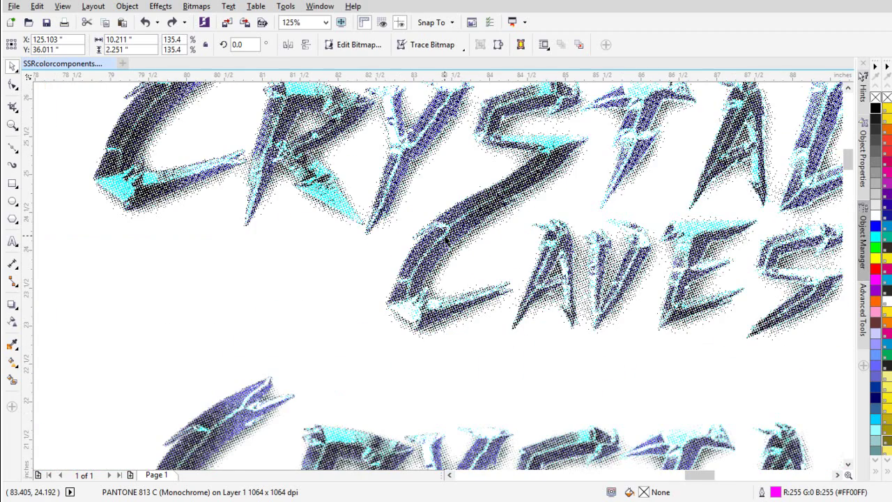
{"action": "scroll", "coordinate": [447, 237], "scroll_direction": "up", "scroll_amount": 3}
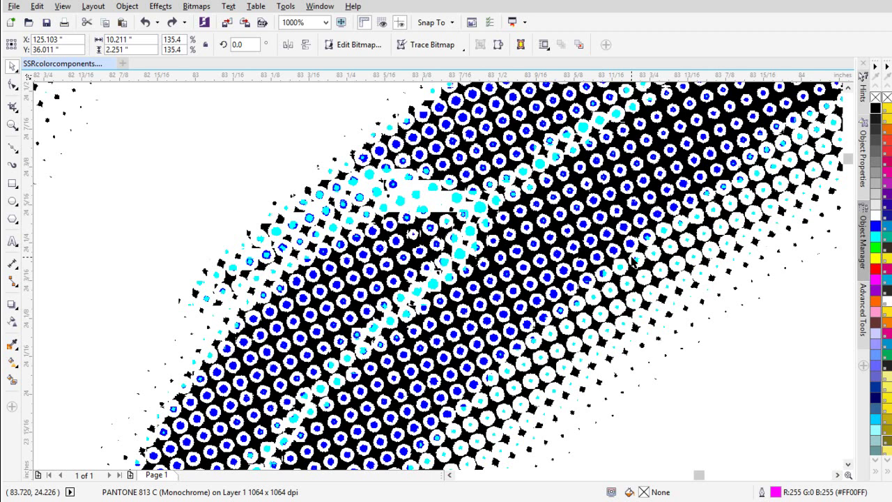
{"action": "scroll", "coordinate": [436, 303], "scroll_direction": "down", "scroll_amount": 6}
{"action": "scroll", "coordinate": [441, 307], "scroll_direction": "down", "scroll_amount": 4}
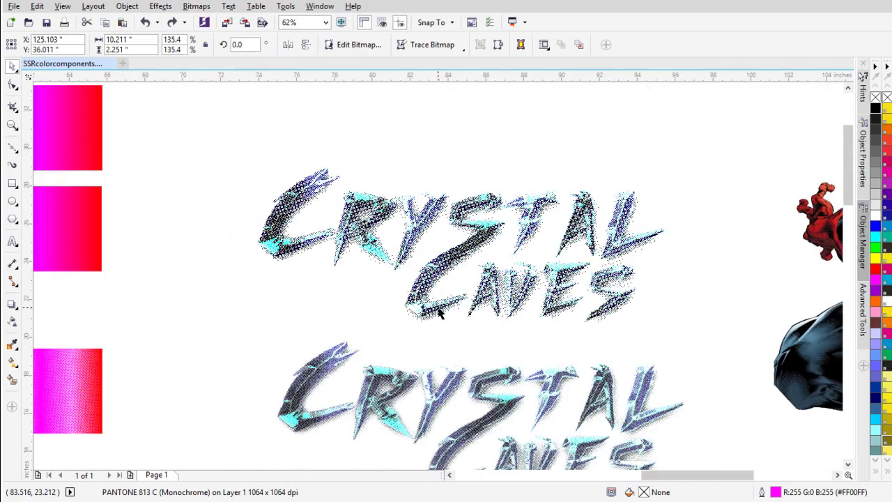
- Inspect the coarse interlocking halftone dots of the middle Spider-Man image, especially in the blue and dark areas
{"action": "scroll", "coordinate": [638, 287], "scroll_direction": "up", "scroll_amount": 4}
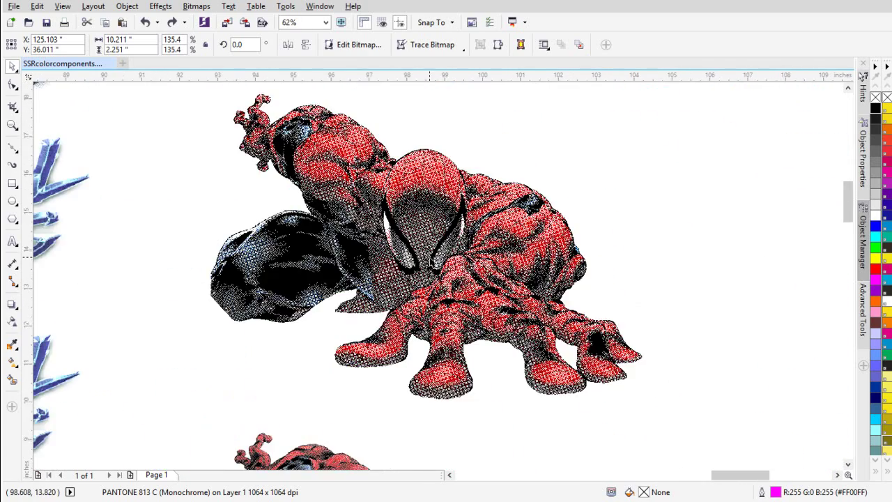
{"action": "scroll", "coordinate": [419, 252], "scroll_direction": "up", "scroll_amount": 2}
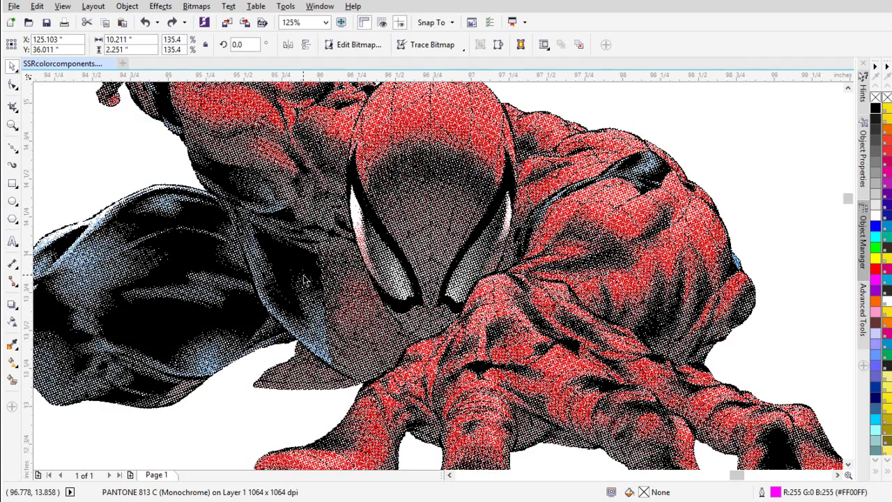
{"action": "scroll", "coordinate": [304, 280], "scroll_direction": "up", "scroll_amount": 4}
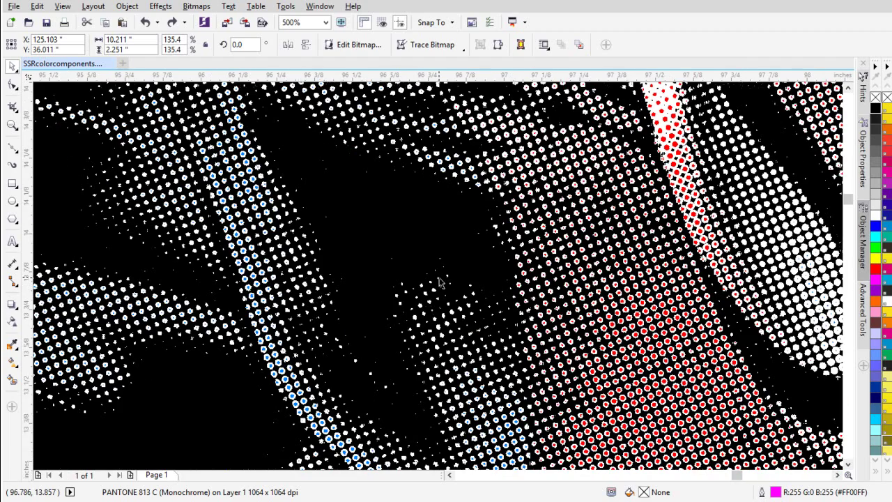
{"action": "scroll", "coordinate": [439, 282], "scroll_direction": "down", "scroll_amount": 2}
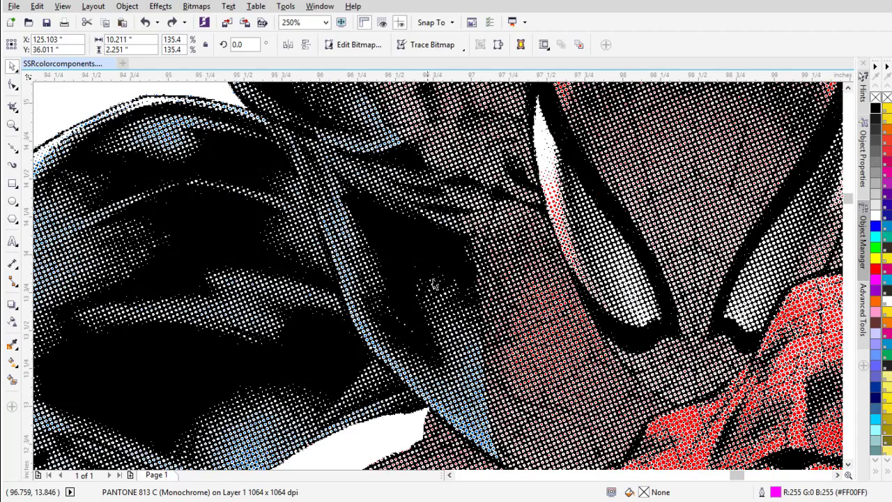
{"action": "scroll", "coordinate": [260, 308], "scroll_direction": "up", "scroll_amount": 2}
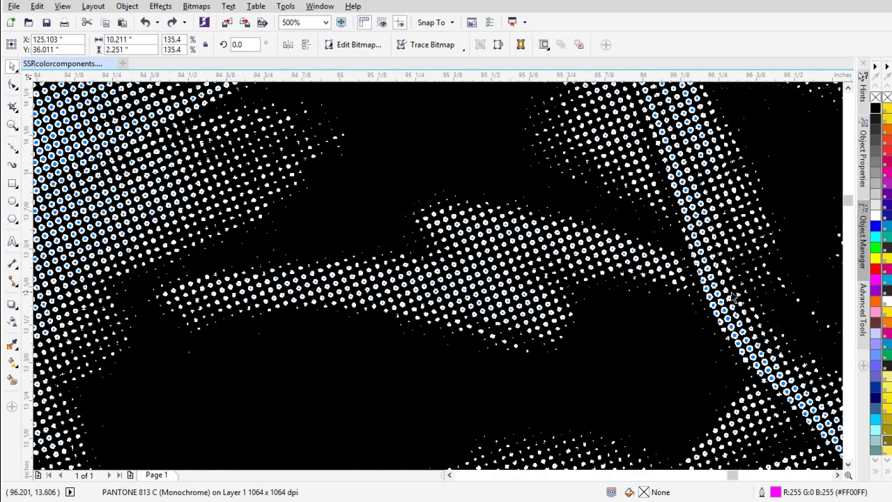
{"action": "scroll", "coordinate": [444, 273], "scroll_direction": "down", "scroll_amount": 6}
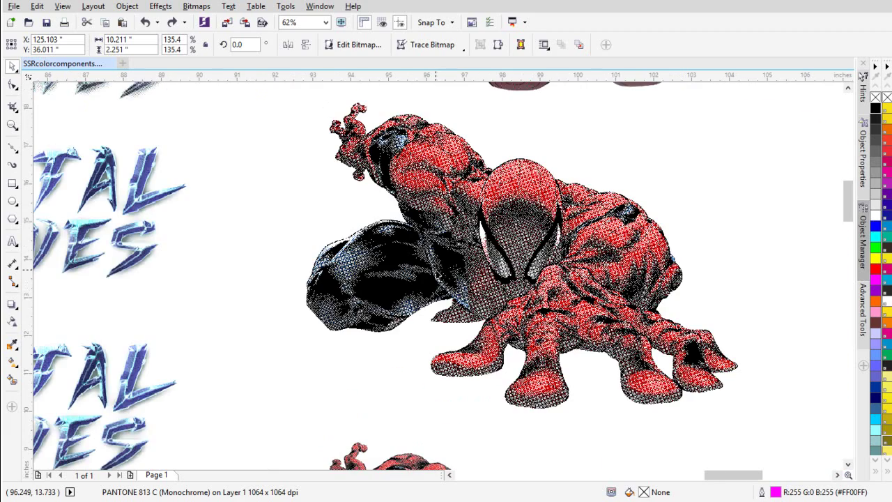
{"action": "scroll", "coordinate": [439, 275], "scroll_direction": "up", "scroll_amount": 2}
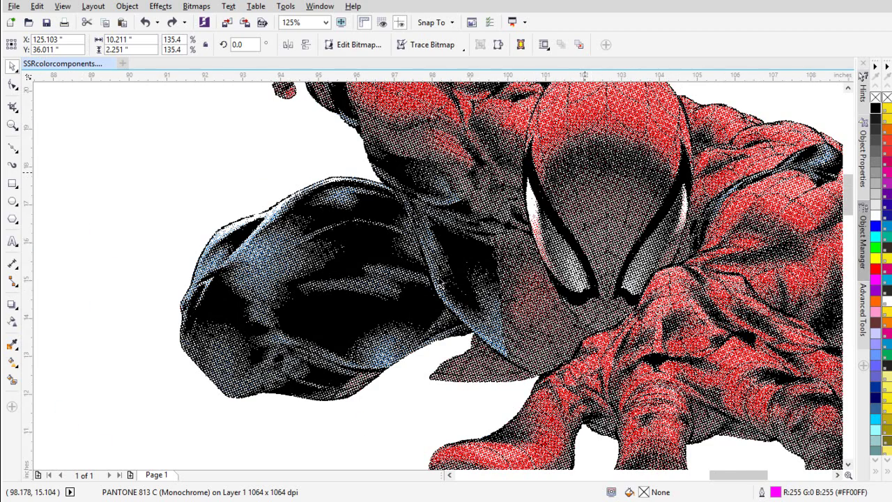
{"action": "scroll", "coordinate": [588, 178], "scroll_direction": "down", "scroll_amount": 6}
- Inspect the finer halftone dots of the lowest Spider-Man image and compare it with the other artwork
{"action": "scroll", "coordinate": [593, 269], "scroll_direction": "up", "scroll_amount": 4}
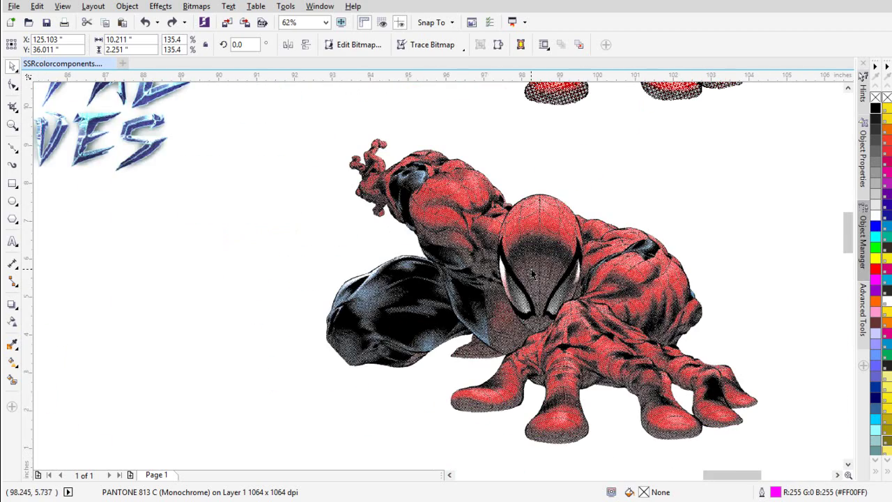
{"action": "scroll", "coordinate": [441, 282], "scroll_direction": "up", "scroll_amount": 2}
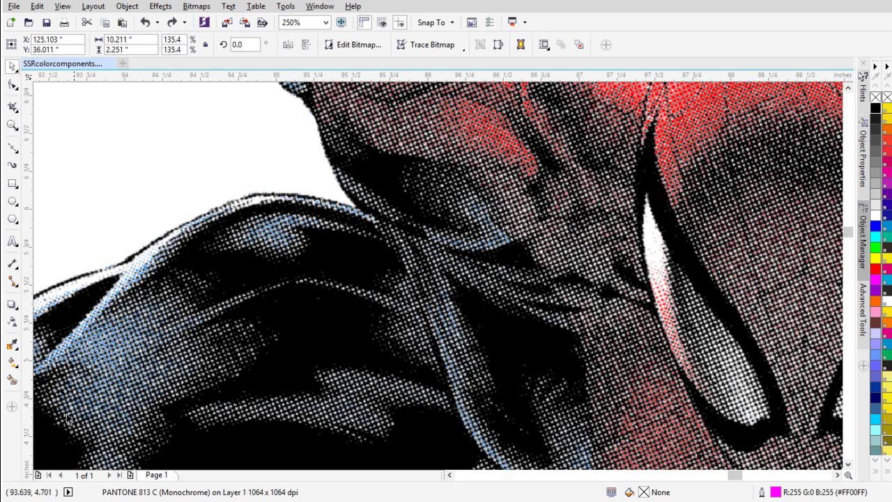
{"action": "scroll", "coordinate": [392, 279], "scroll_direction": "down", "scroll_amount": 3}
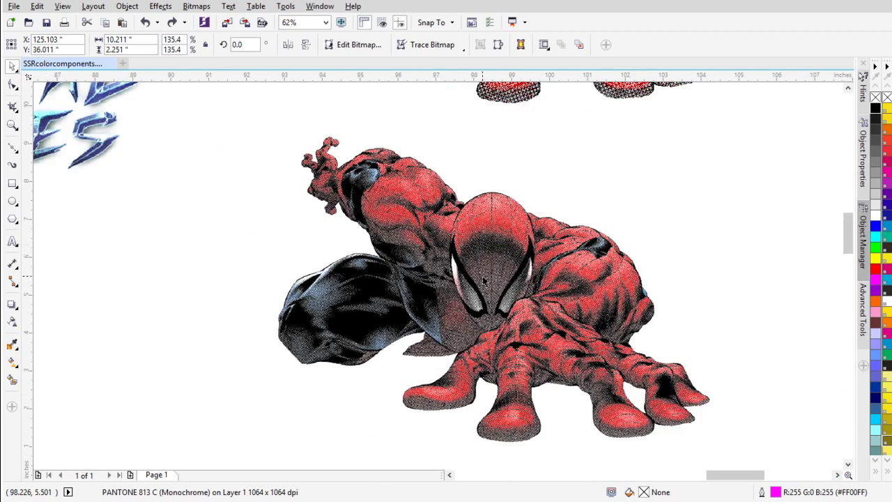
{"action": "scroll", "coordinate": [439, 280], "scroll_direction": "down", "scroll_amount": 1}
{"action": "scroll", "coordinate": [438, 280], "scroll_direction": "down", "scroll_amount": 1}
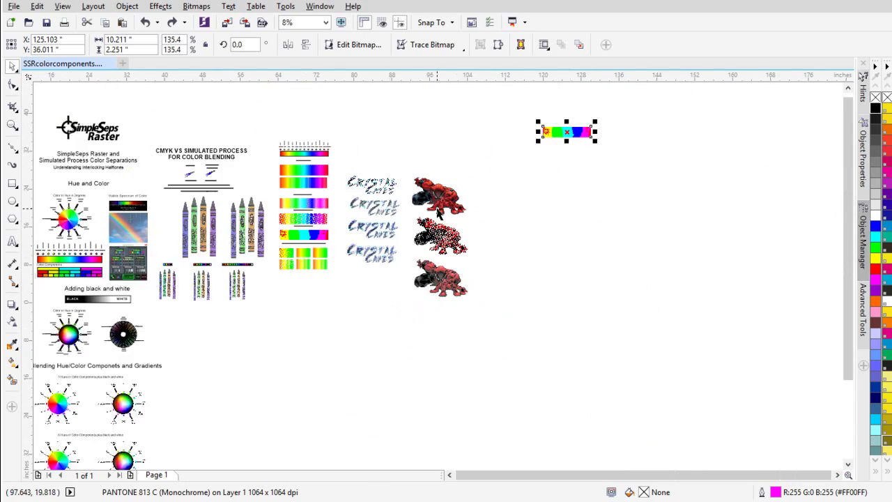
- Place a copy of the original full-color Spider-Man image beside it, centered at about X 110.34 and Y 22.80 inches
{"action": "scroll", "coordinate": [442, 255], "scroll_direction": "up", "scroll_amount": 1}
{"action": "scroll", "coordinate": [441, 256], "scroll_direction": "up", "scroll_amount": 1}
{"action": "left_click", "coordinate": [439, 278]}
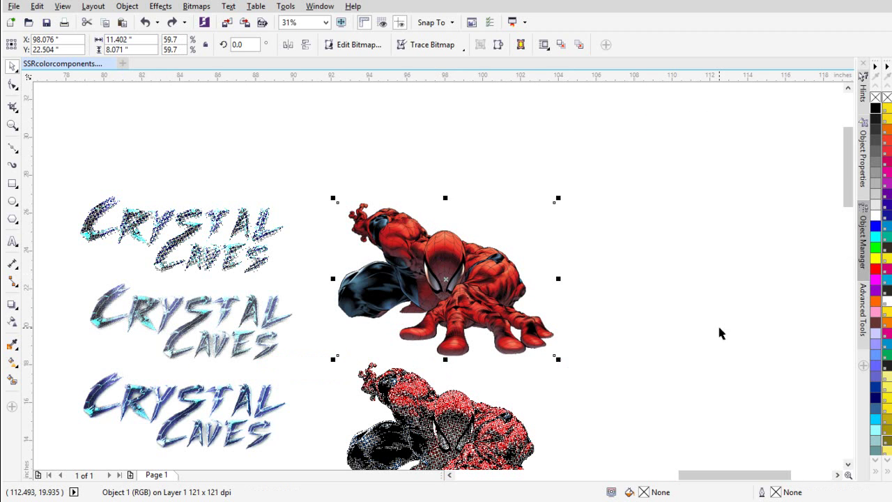
{"action": "key", "text": "F10"}
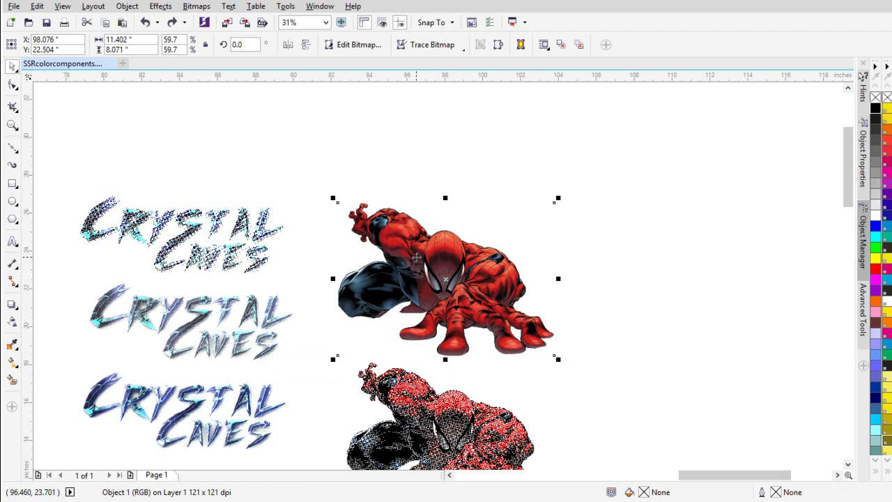
{"action": "left_click_drag", "start_coordinate": [415, 258], "coordinate": [647, 252]}
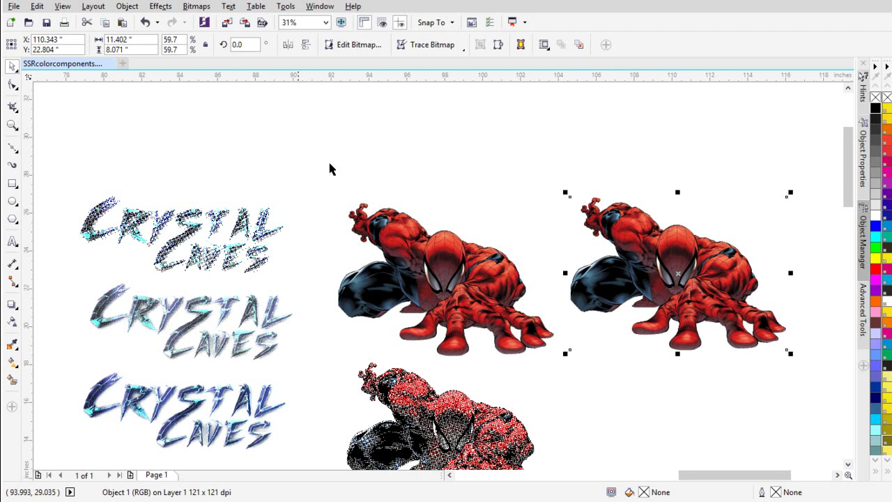
- Show the Advanced Tools and scale the copied Spider-Man image to about 8.46 by 5.99 inches, centered near X 109.29 and Y 23.25
{"action": "left_click", "coordinate": [862, 309]}
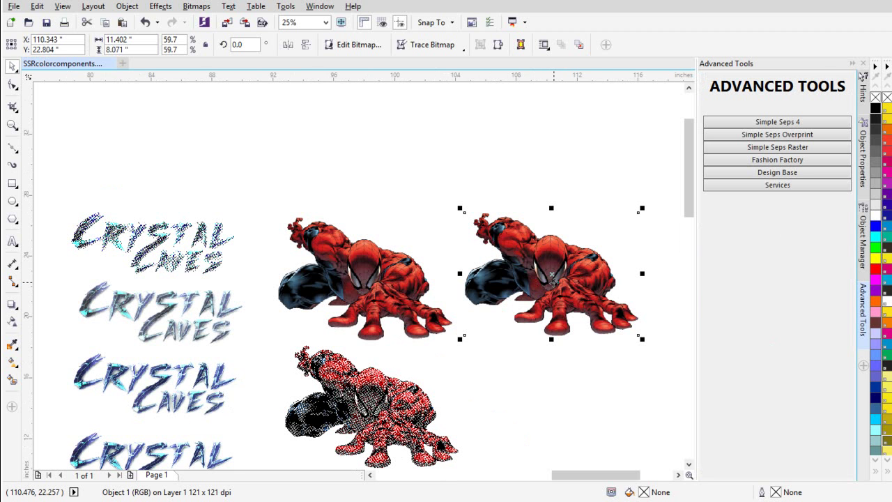
{"action": "left_click_drag", "start_coordinate": [640, 338], "coordinate": [589, 300]}
{"action": "left_click_drag", "start_coordinate": [545, 259], "coordinate": [557, 275]}
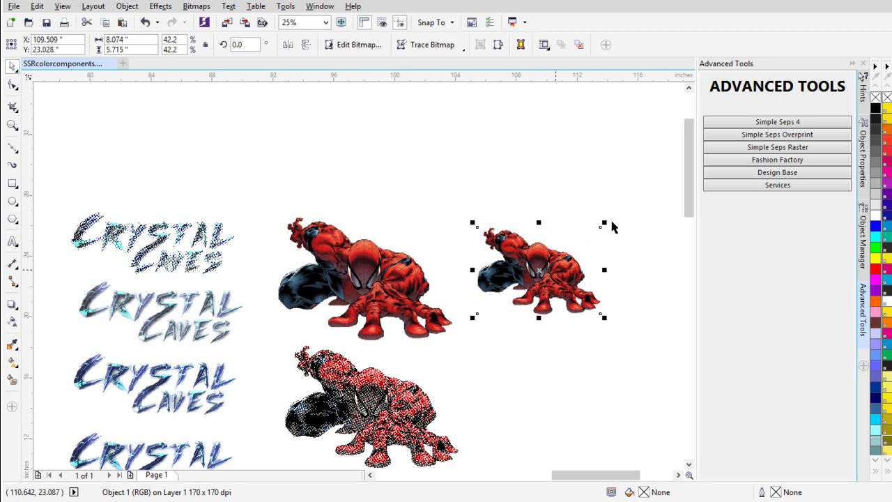
{"action": "left_click_drag", "start_coordinate": [606, 223], "coordinate": [619, 220]}
{"action": "left_click_drag", "start_coordinate": [570, 268], "coordinate": [563, 266]}
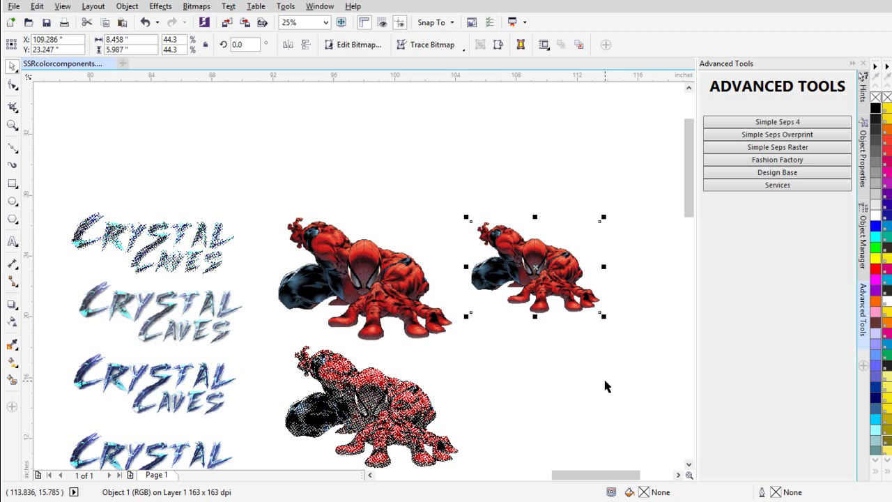
- Launch Simple Seps Raster and generate the Standard hue range of the Spider-Man copy with its Click-Seps tools
{"action": "left_click", "coordinate": [809, 150]}
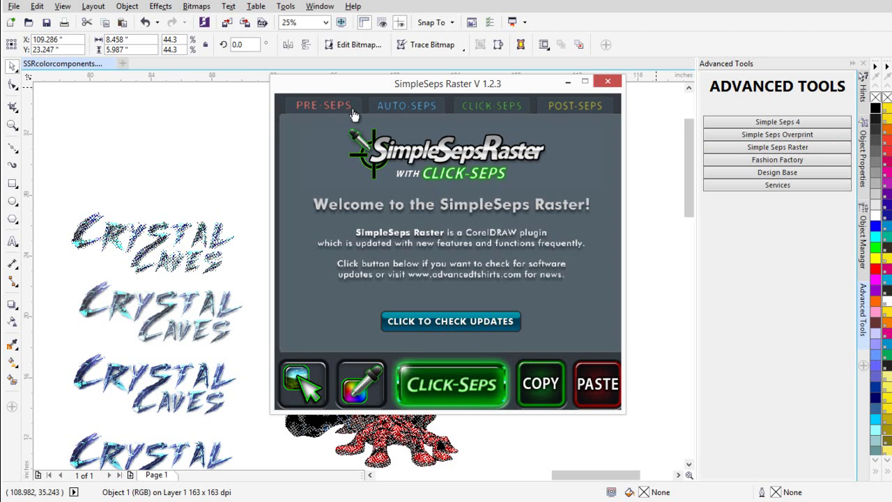
{"action": "left_click", "coordinate": [490, 110]}
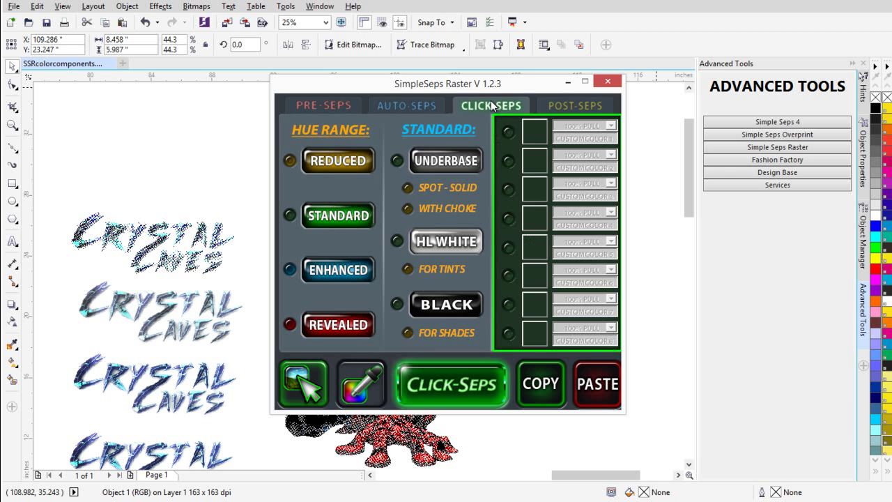
{"action": "left_click_drag", "start_coordinate": [463, 87], "coordinate": [785, 138]}
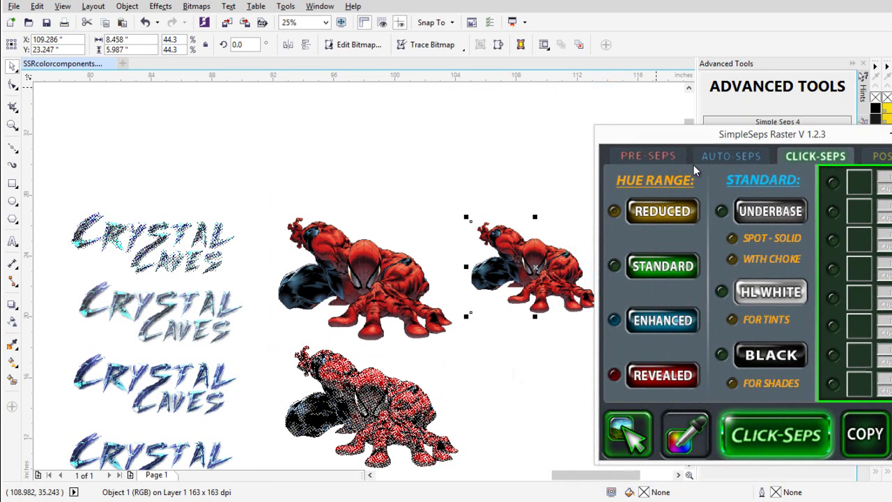
{"action": "left_click", "coordinate": [663, 269]}
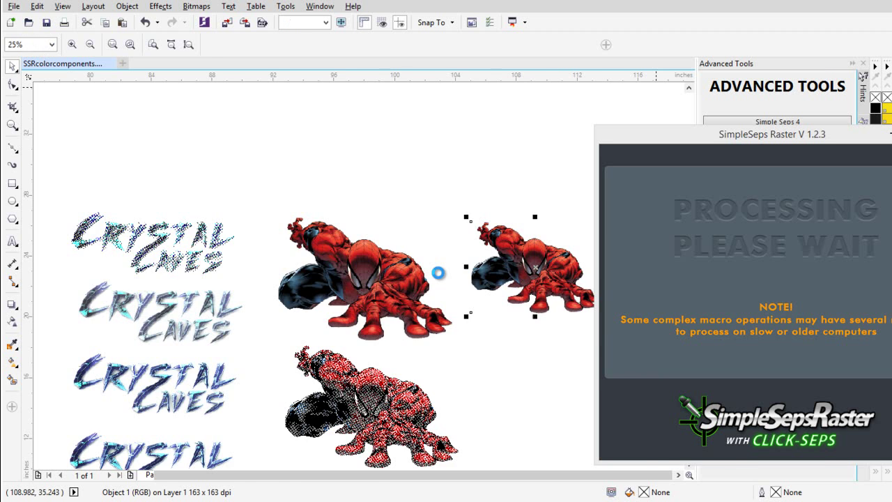
- Examine the colors of the Spider-Man hue image in the HUE = STANDARD document, especially around the eyes and blue areas
{"action": "scroll", "coordinate": [380, 258], "scroll_direction": "down", "scroll_amount": 6}
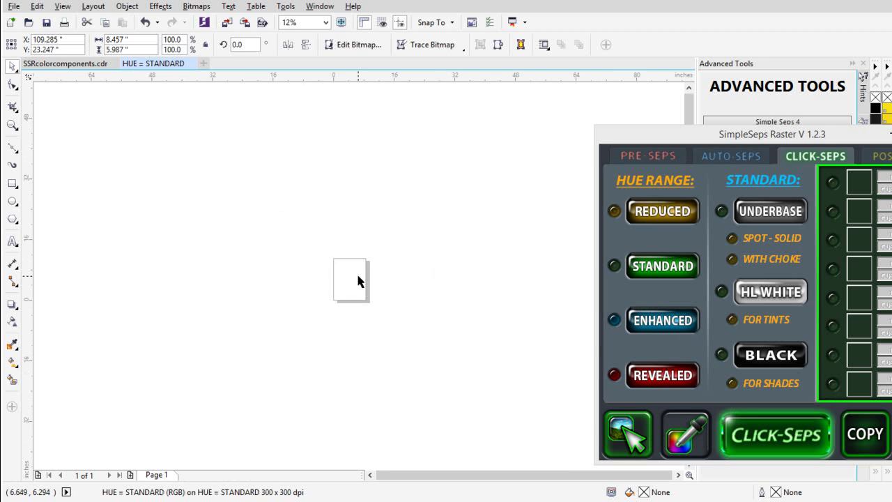
{"action": "scroll", "coordinate": [353, 279], "scroll_direction": "up", "scroll_amount": 1}
{"action": "scroll", "coordinate": [353, 279], "scroll_direction": "up", "scroll_amount": 4}
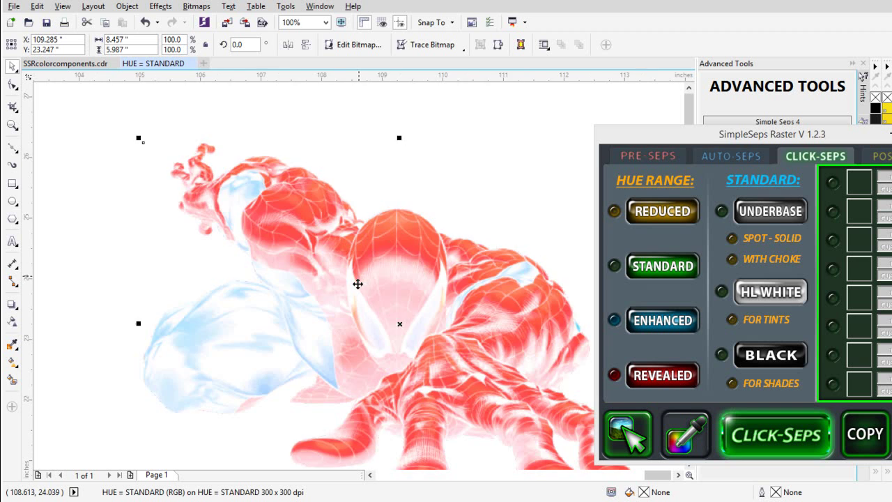
{"action": "scroll", "coordinate": [325, 325], "scroll_direction": "up", "scroll_amount": 4}
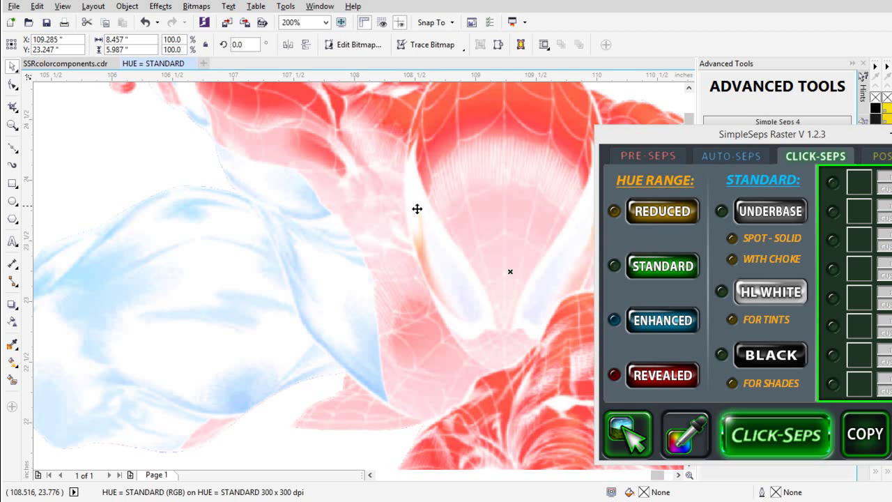
{"action": "scroll", "coordinate": [526, 231], "scroll_direction": "down", "scroll_amount": 2}
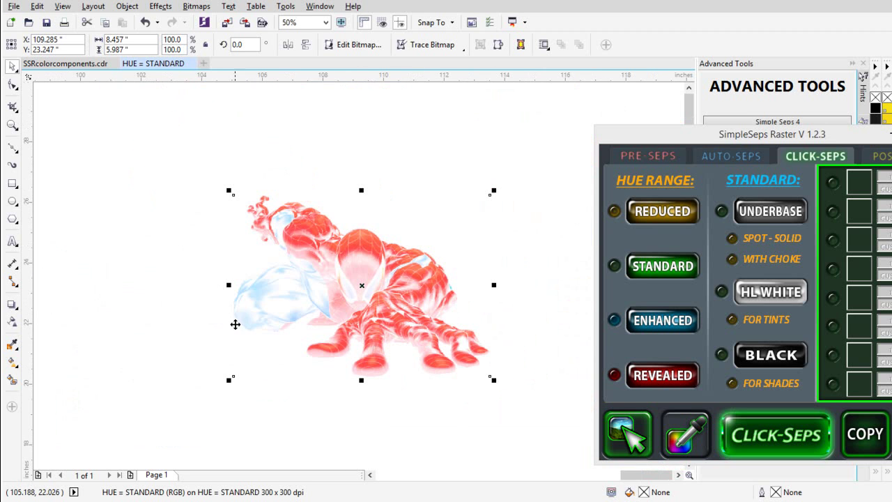
{"action": "scroll", "coordinate": [350, 293], "scroll_direction": "up", "scroll_amount": 3}
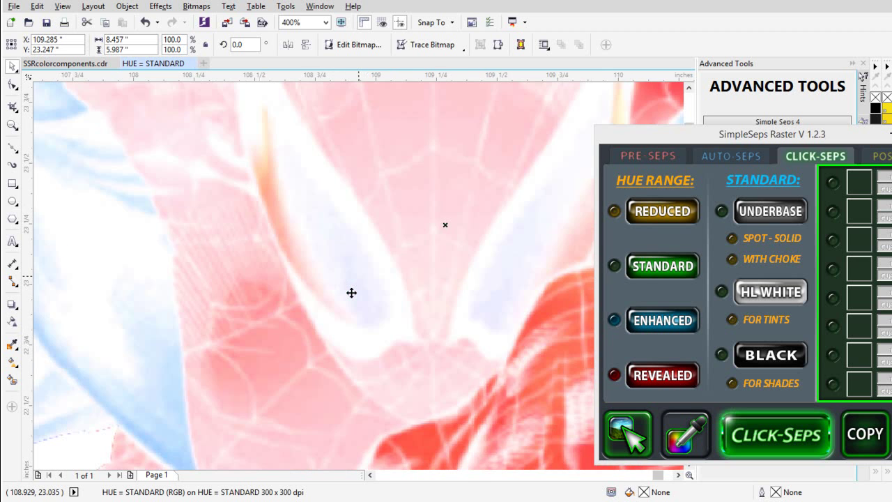
{"action": "scroll", "coordinate": [352, 293], "scroll_direction": "down", "scroll_amount": 2}
{"action": "scroll", "coordinate": [359, 276], "scroll_direction": "down", "scroll_amount": 2}
{"action": "scroll", "coordinate": [359, 277], "scroll_direction": "up", "scroll_amount": 1}
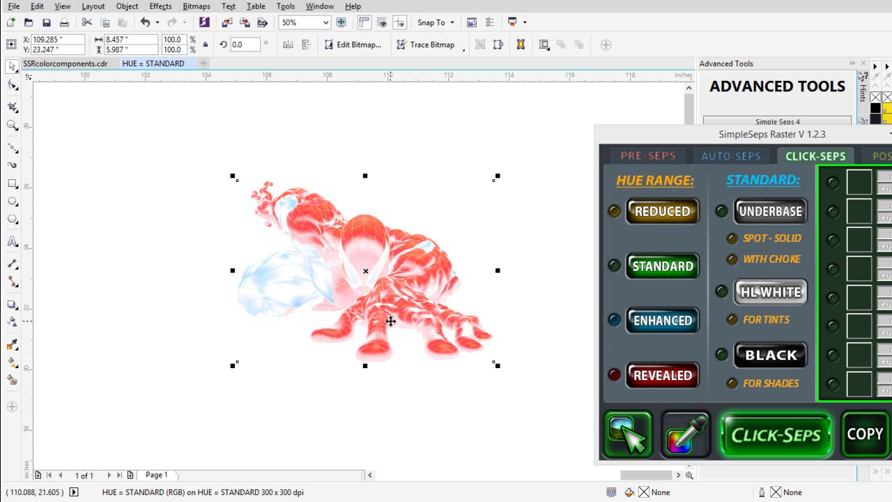
- Delete the hue image and close the HUE = STANDARD document without saving it
{"action": "key", "text": "Delete"}
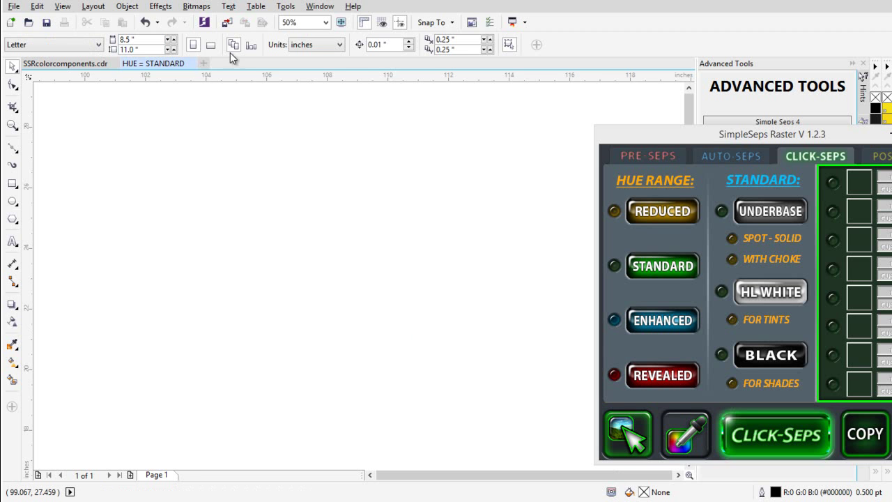
{"action": "left_click", "coordinate": [194, 64]}
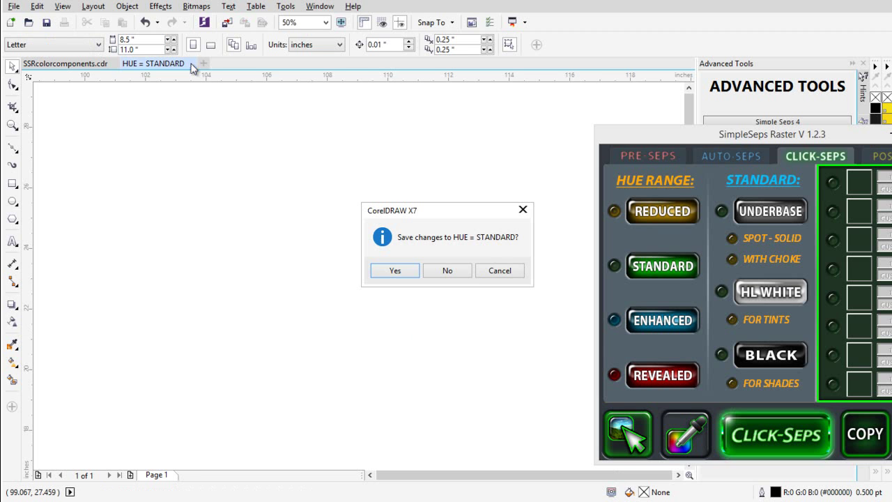
{"action": "left_click", "coordinate": [464, 275]}
{"action": "left_click", "coordinate": [12, 67]}
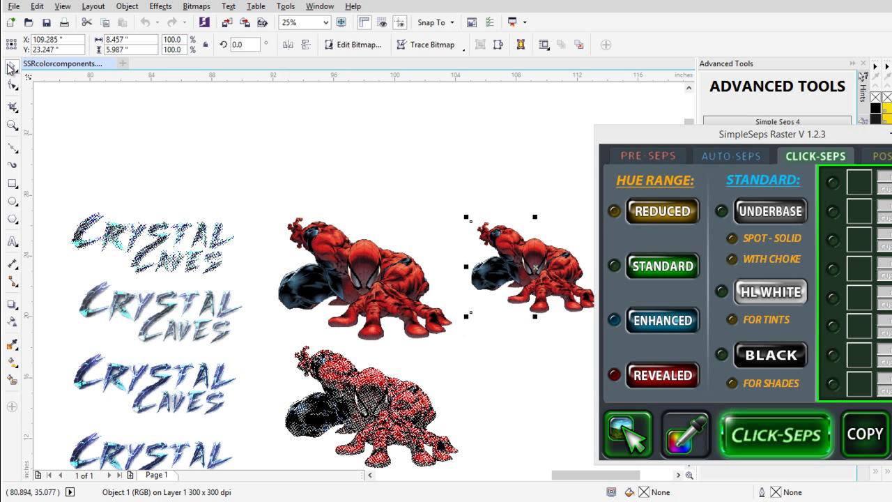
- Move the Spider-Man copy to about X 108.21, Y 24.70 and show the Auto-Seps options clear of the image
{"action": "left_click_drag", "start_coordinate": [530, 272], "coordinate": [513, 250]}
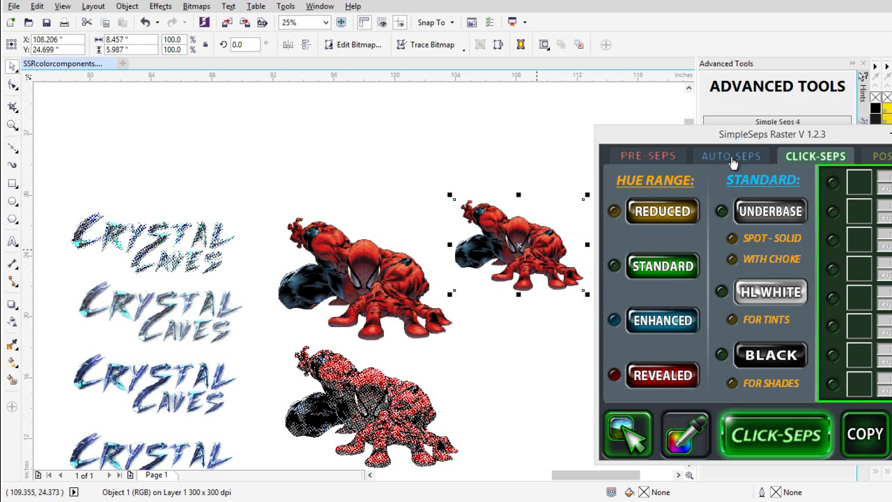
{"action": "left_click", "coordinate": [732, 159]}
{"action": "left_click_drag", "start_coordinate": [801, 135], "coordinate": [279, 139]}
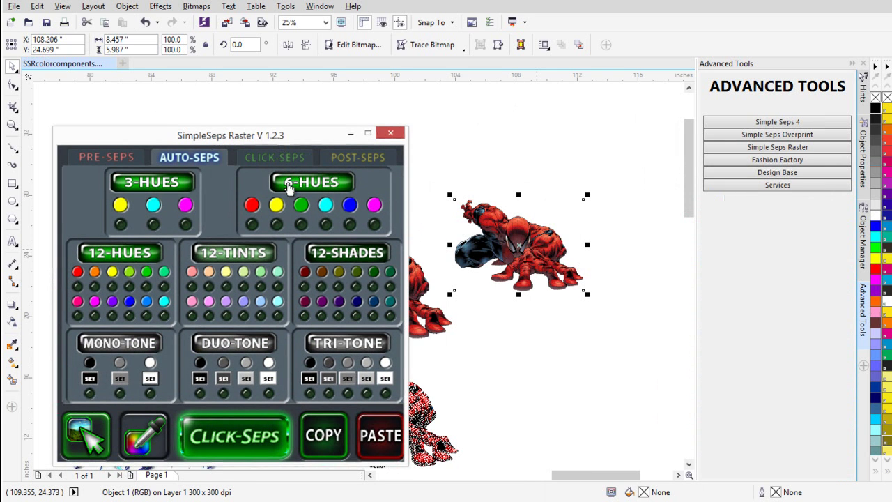
- Generate a Click-Seps custom separation of the Spider-Man copy using 6-Hues red, yellow, cyan and blue plus standard Black
{"action": "left_click", "coordinate": [252, 224]}
{"action": "left_click", "coordinate": [350, 225]}
{"action": "left_click", "coordinate": [325, 225]}
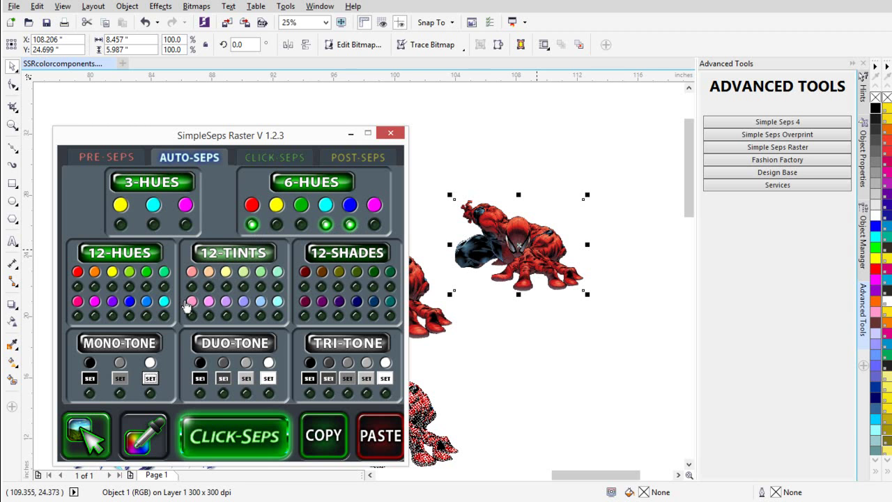
{"action": "left_click", "coordinate": [276, 225]}
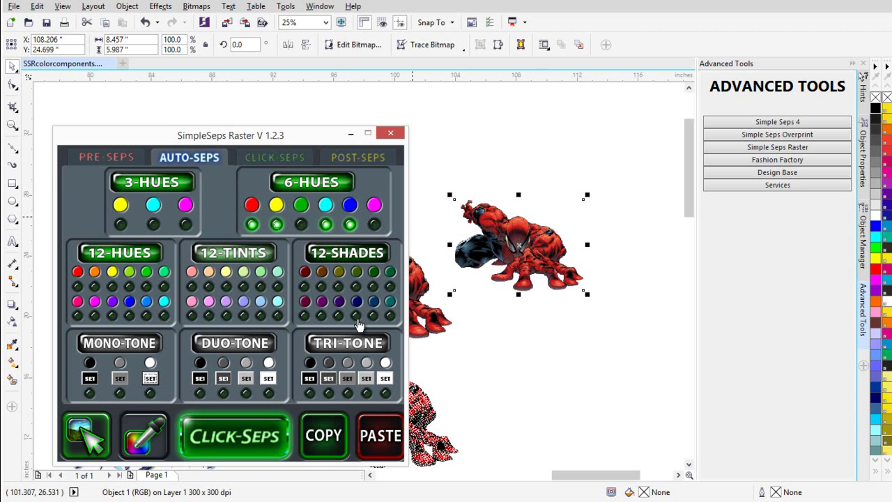
{"action": "left_click", "coordinate": [274, 158]}
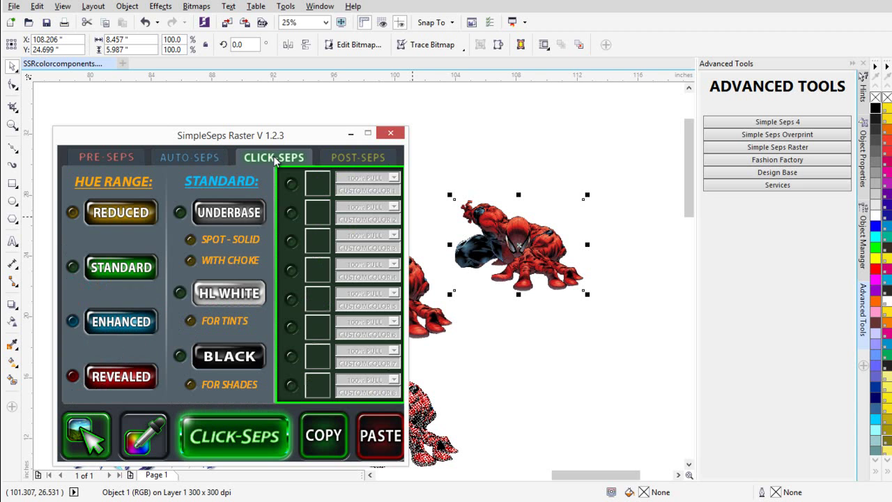
{"action": "left_click", "coordinate": [180, 355]}
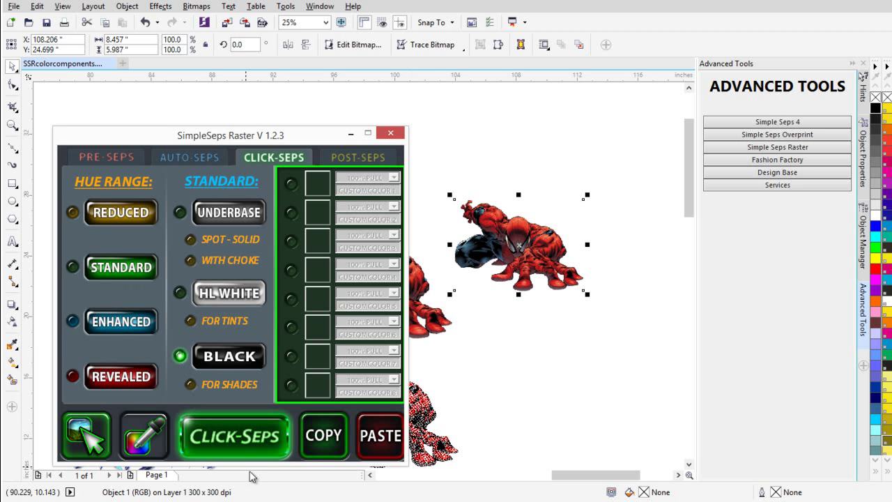
{"action": "left_click", "coordinate": [237, 438]}
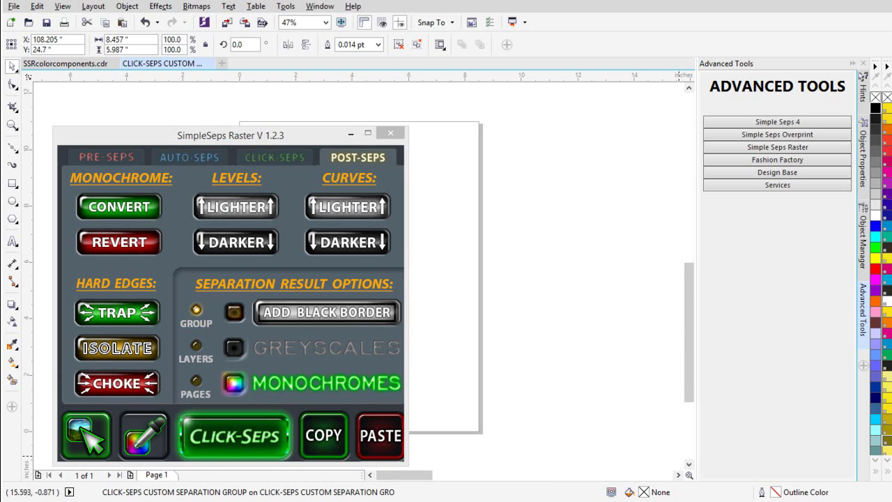
- Minimize SimpleSeps Raster and examine the separated Spider-Man image up close in the custom separation document
{"action": "left_click", "coordinate": [350, 134]}
{"action": "scroll", "coordinate": [483, 233], "scroll_direction": "down", "scroll_amount": 6}
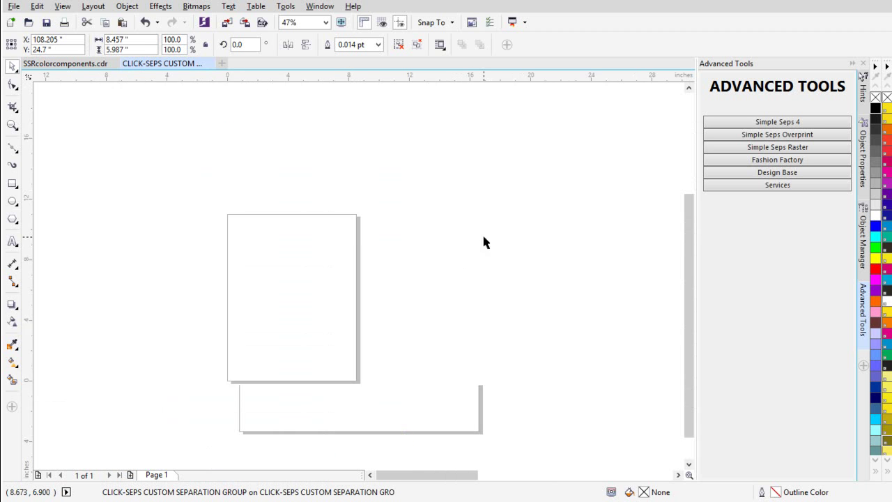
{"action": "scroll", "coordinate": [565, 238], "scroll_direction": "up", "scroll_amount": 6}
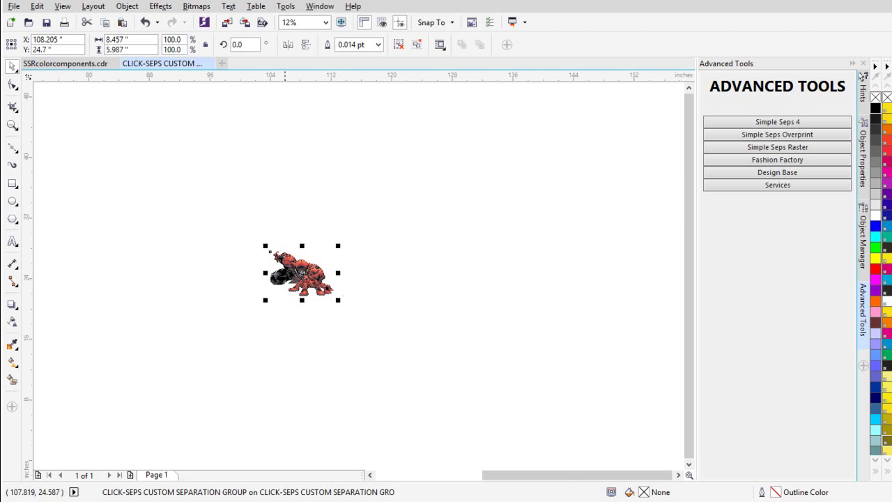
{"action": "scroll", "coordinate": [320, 315], "scroll_direction": "up", "scroll_amount": 2}
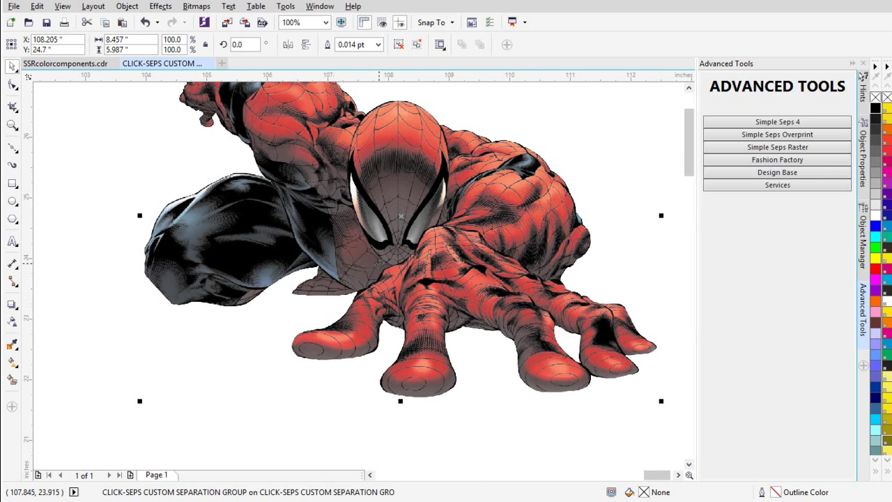
{"action": "scroll", "coordinate": [379, 261], "scroll_direction": "down", "scroll_amount": 2}
{"action": "scroll", "coordinate": [383, 262], "scroll_direction": "up", "scroll_amount": 2}
{"action": "scroll", "coordinate": [391, 263], "scroll_direction": "down", "scroll_amount": 2}
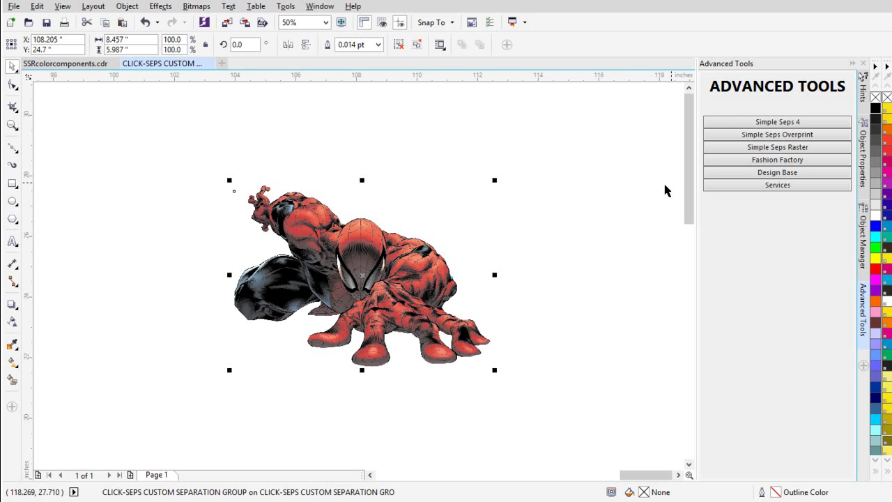
- Expand the custom separation group in the Object Manager to list its individual color separations
{"action": "left_click", "coordinate": [863, 148]}
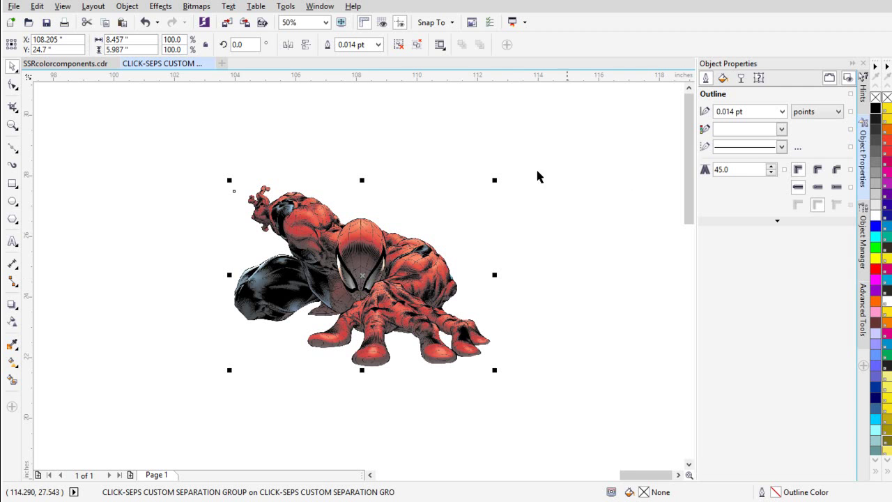
{"action": "left_click", "coordinate": [862, 239]}
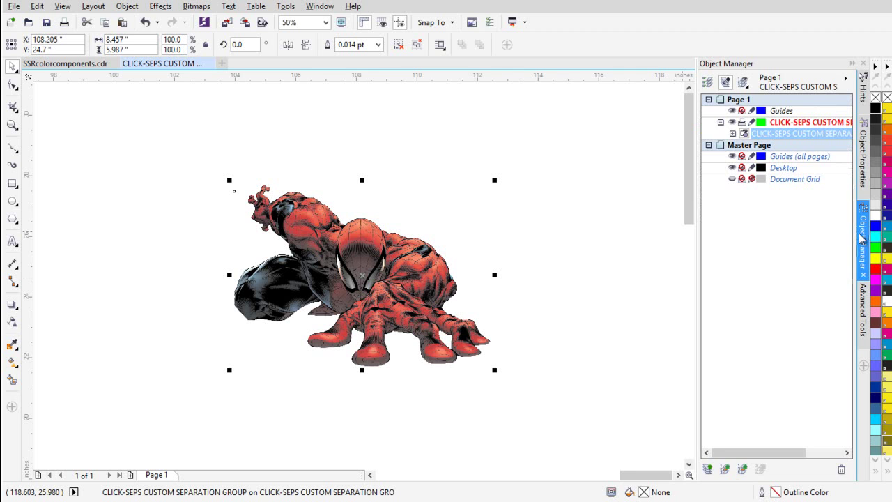
{"action": "left_click", "coordinate": [733, 133]}
- Try to move the 6-HUES = YELLOW and 6-HUES = CYAN separations off to the right of the image
{"action": "left_click", "coordinate": [794, 177]}
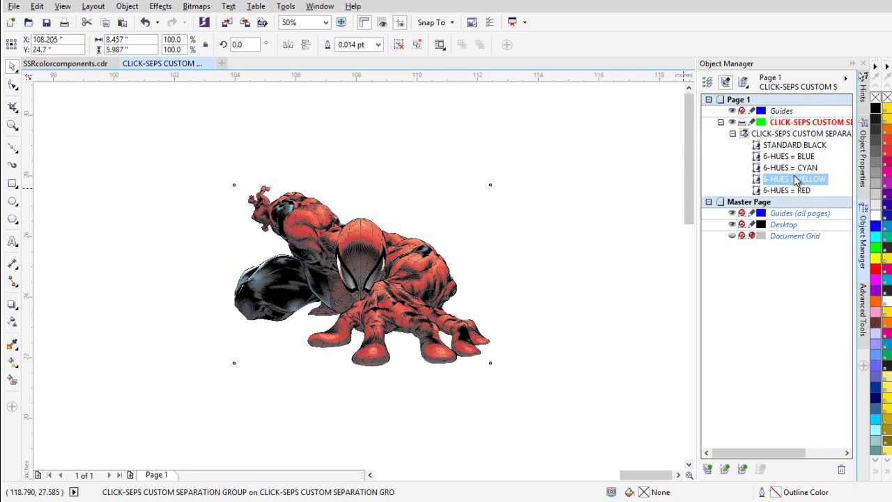
{"action": "left_click", "coordinate": [792, 169], "text": "ctrl"}
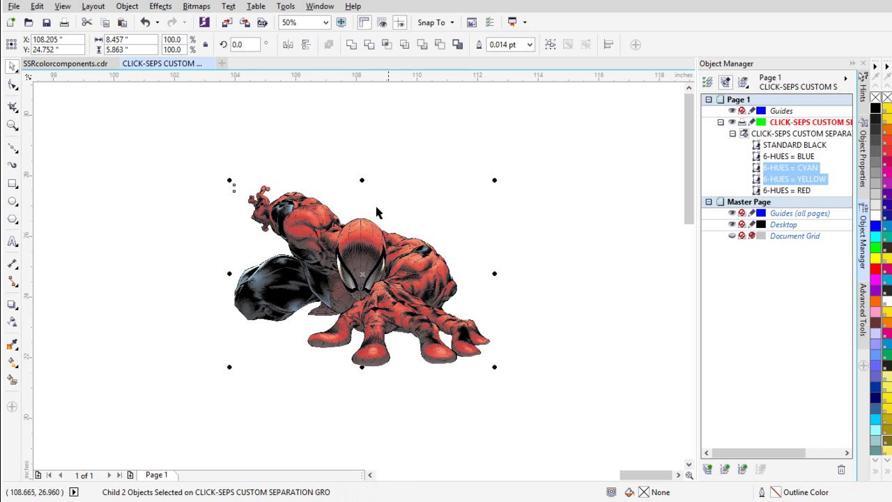
{"action": "left_click_drag", "start_coordinate": [362, 274], "coordinate": [626, 295]}
{"action": "key", "text": "ctrl+z"}
- Place a copy of the 6-HUES = BLUE and 6-HUES = CYAN separations right of the image, centered about X 116.19, Y 24.58
{"action": "left_click", "coordinate": [789, 159]}
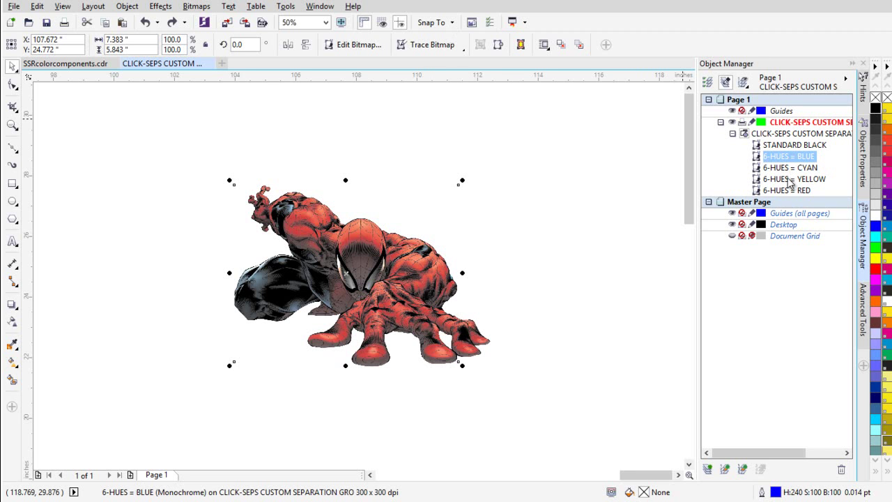
{"action": "left_click", "coordinate": [790, 168], "text": "shift"}
{"action": "left_click_drag", "start_coordinate": [347, 275], "coordinate": [578, 292]}
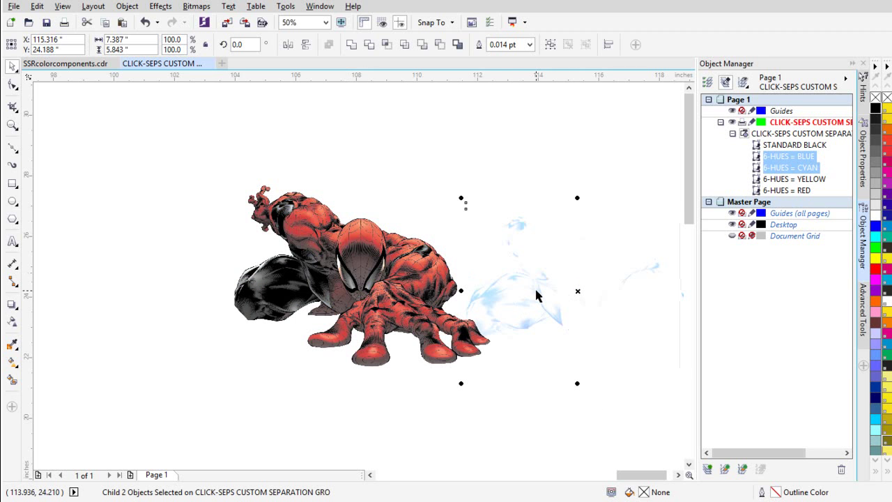
{"action": "key", "text": "ctrl+z"}
{"action": "left_click_drag", "start_coordinate": [346, 275], "coordinate": [604, 285]}
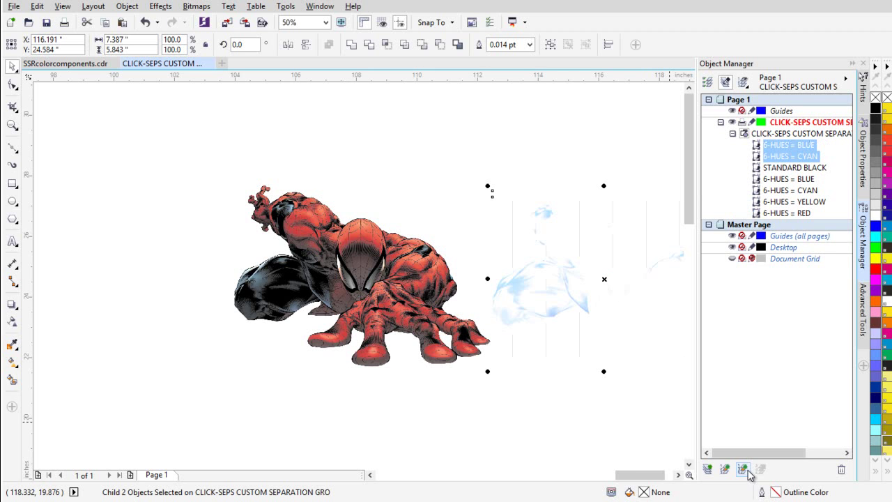
- Recolor the copied blue and cyan separations by setting their outline color to RGB 0, 128, 255
{"action": "right_click", "coordinate": [876, 420]}
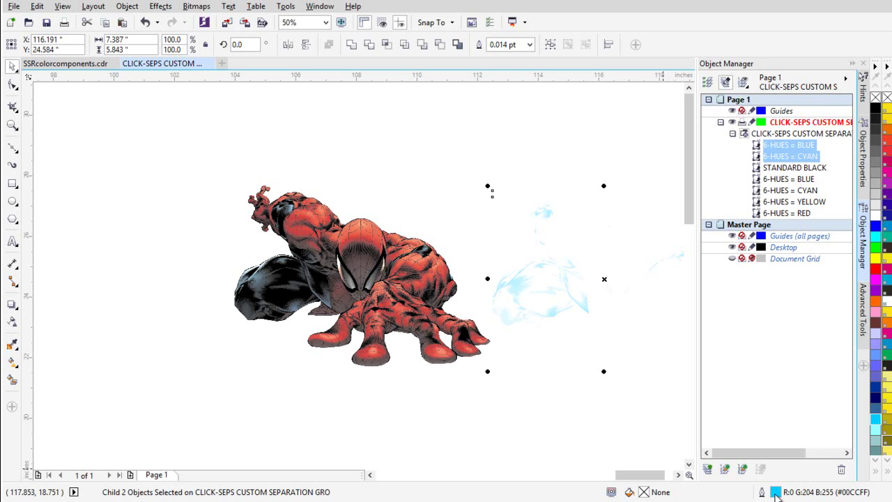
{"action": "double_click", "coordinate": [776, 491]}
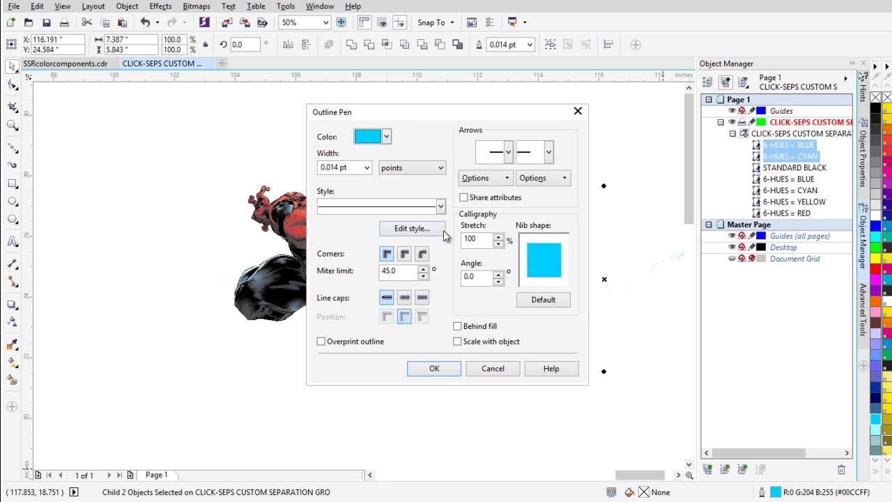
{"action": "left_click", "coordinate": [387, 137]}
{"action": "left_click", "coordinate": [399, 233]}
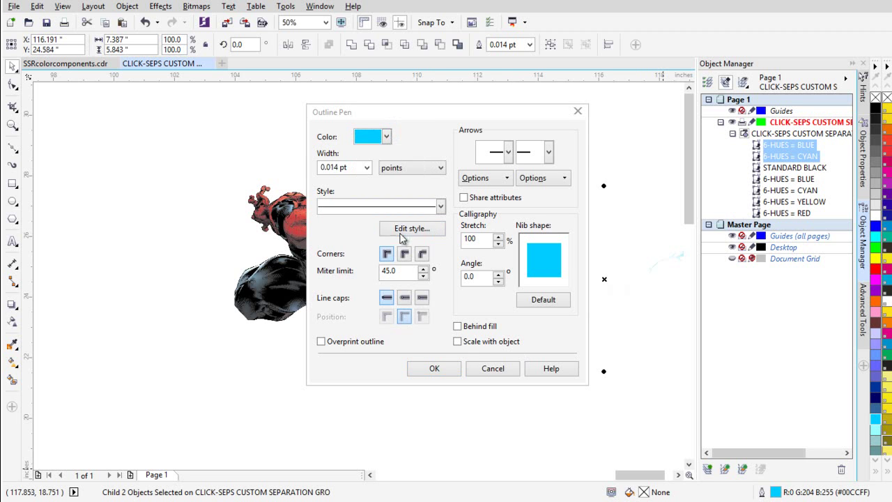
{"action": "double_click", "coordinate": [485, 291]}
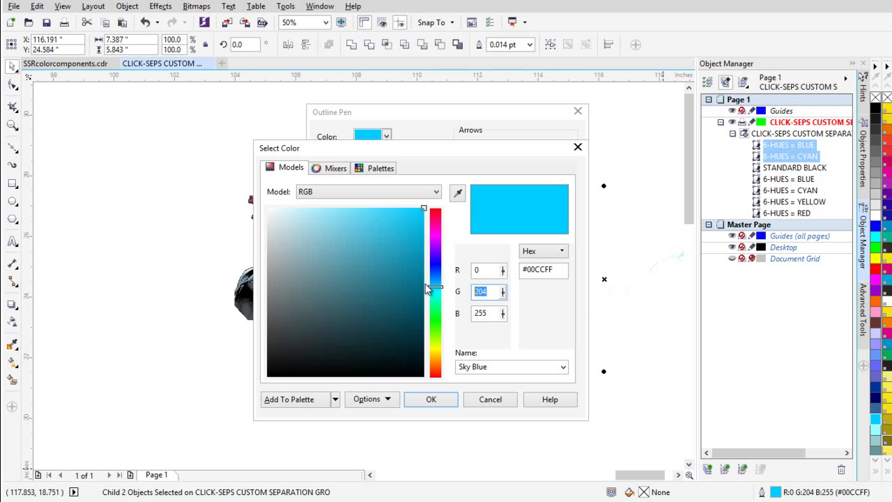
{"action": "type", "text": "128"}
{"action": "left_click", "coordinate": [486, 270]}
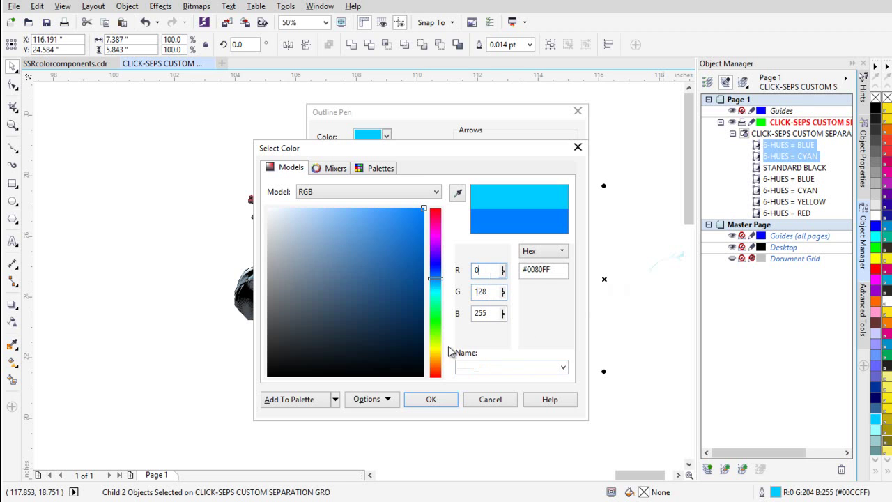
{"action": "left_click", "coordinate": [437, 402]}
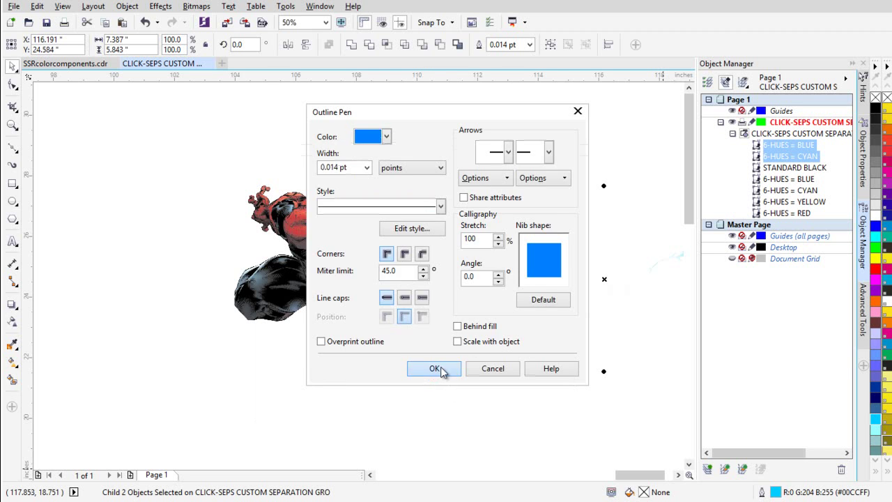
{"action": "left_click", "coordinate": [438, 370]}
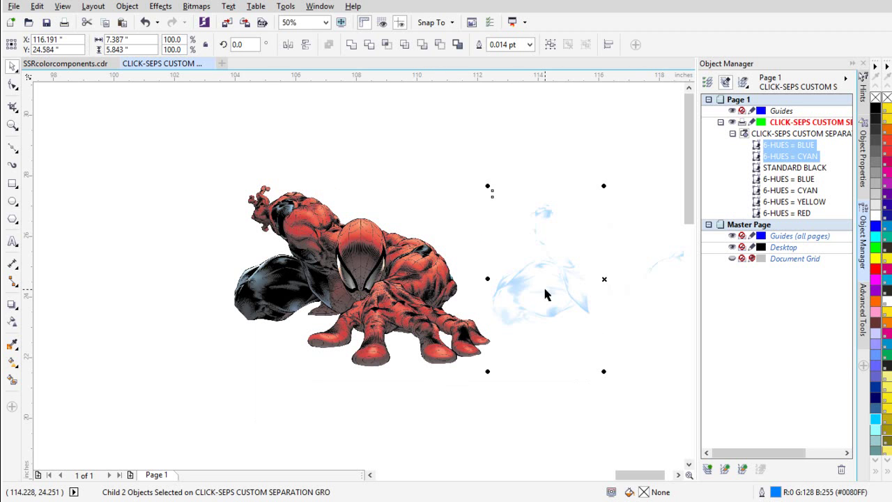
- Place a copy of the original blue and cyan separations left of the image, and delete that copy
{"action": "left_click", "coordinate": [793, 180]}
{"action": "left_click", "coordinate": [795, 191], "text": "shift"}
{"action": "left_click_drag", "start_coordinate": [354, 275], "coordinate": [102, 275]}
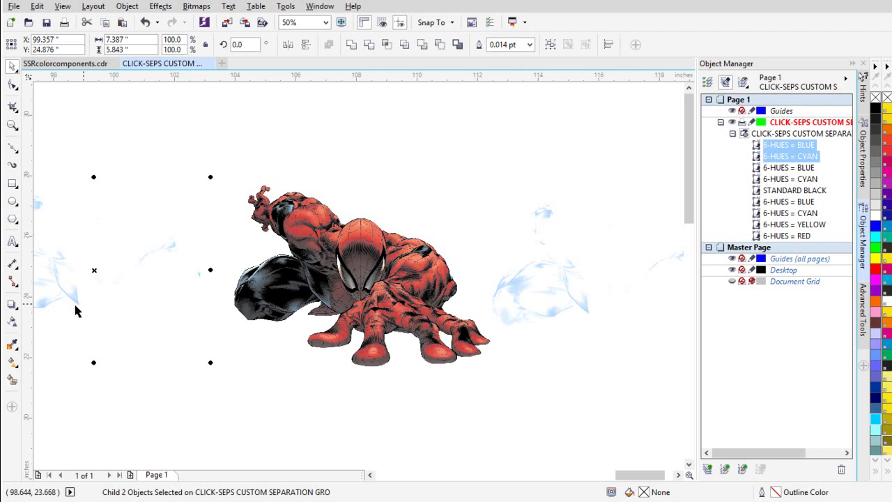
{"action": "key", "text": "Delete"}
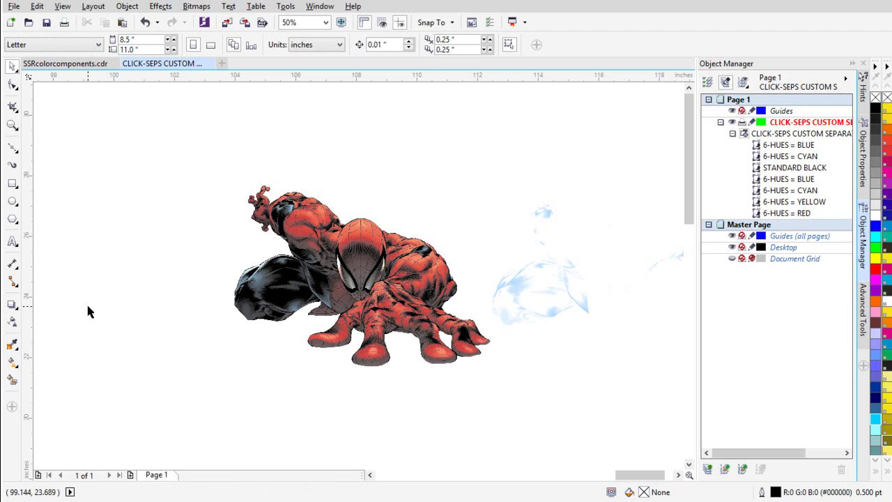
- Examine the hue scale above the Original Image spectrum in SSRcolorcomponents.cdr, especially cyan, azure and blue
{"action": "left_click", "coordinate": [65, 64]}
{"action": "scroll", "coordinate": [335, 277], "scroll_direction": "down", "scroll_amount": 3}
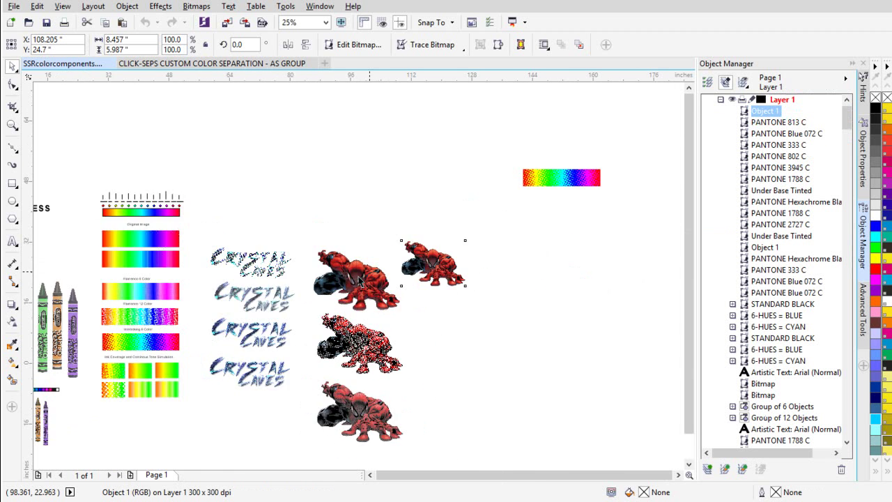
{"action": "scroll", "coordinate": [209, 240], "scroll_direction": "up", "scroll_amount": 4}
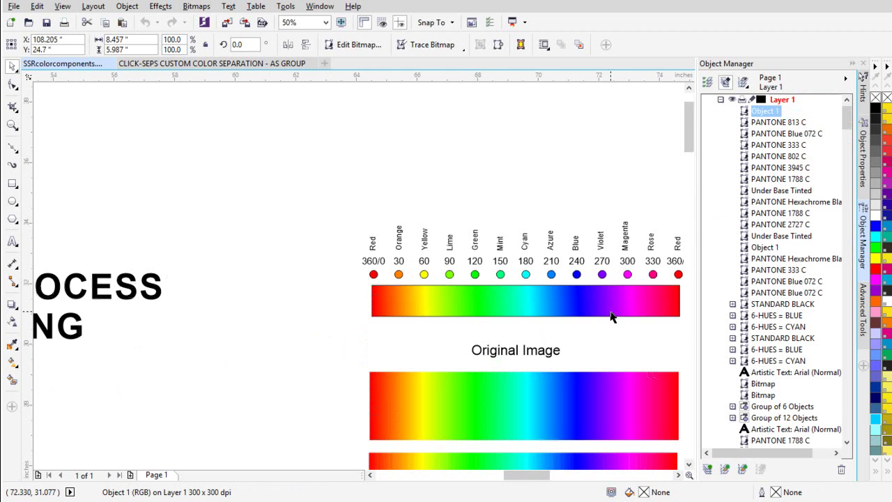
{"action": "scroll", "coordinate": [611, 315], "scroll_direction": "down", "scroll_amount": 2}
{"action": "scroll", "coordinate": [344, 273], "scroll_direction": "up", "scroll_amount": 3}
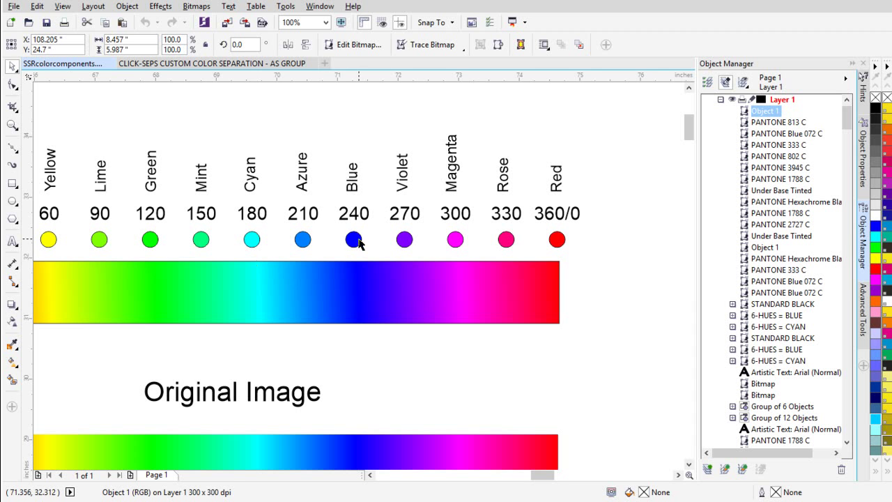
{"action": "scroll", "coordinate": [404, 357], "scroll_direction": "down", "scroll_amount": 5}
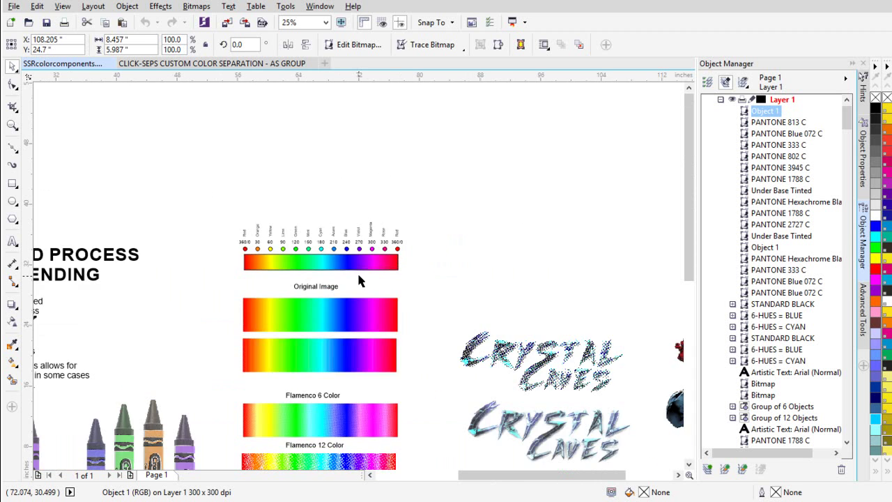
{"action": "scroll", "coordinate": [618, 328], "scroll_direction": "up", "scroll_amount": 2}
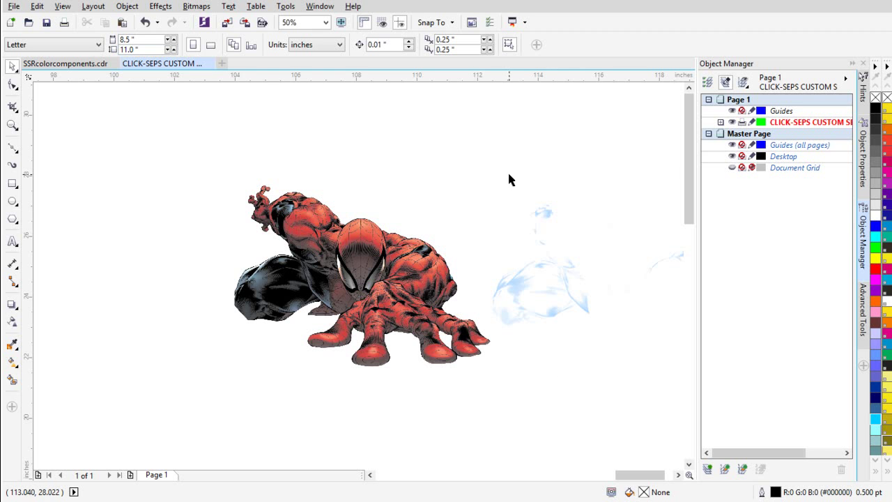
- Ungroup the custom separation, delete the recolored blue copy beside the Spider-Man image and select the remaining cyan copy
{"action": "scroll", "coordinate": [606, 265], "scroll_direction": "right", "scroll_amount": 2}
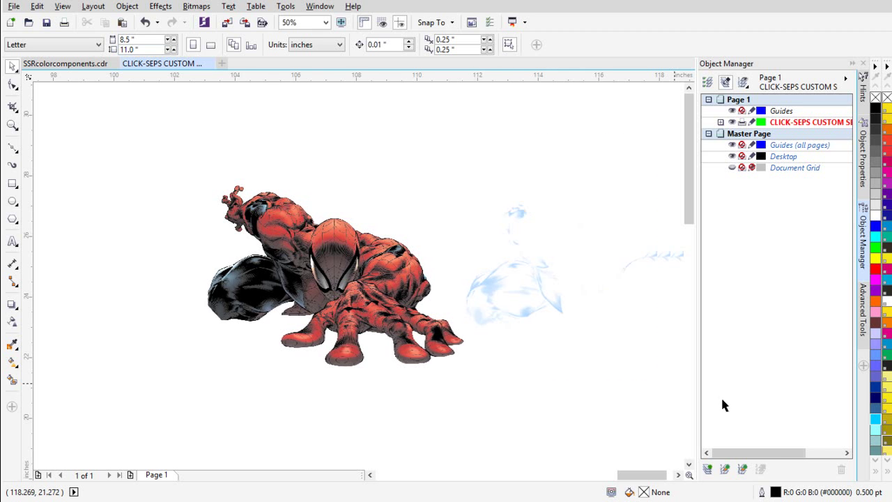
{"action": "left_click", "coordinate": [541, 299]}
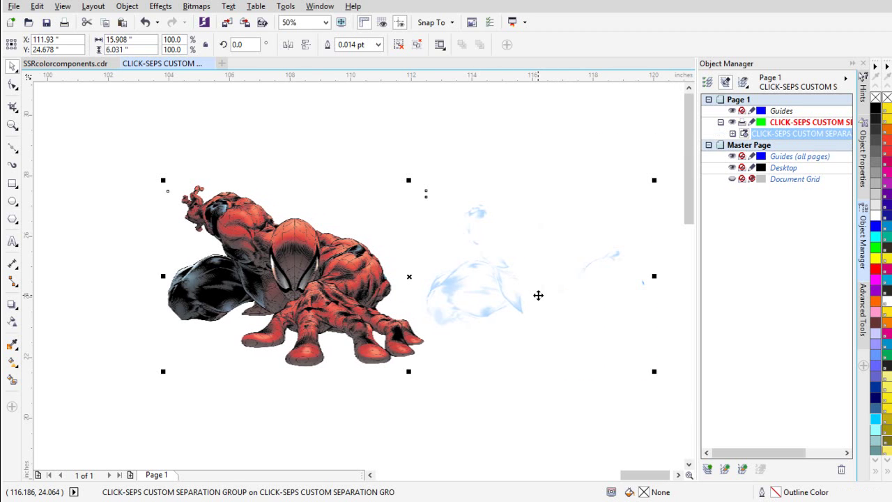
{"action": "left_click", "coordinate": [417, 44]}
{"action": "left_click", "coordinate": [514, 314]}
{"action": "key", "text": "Delete"}
{"action": "left_click", "coordinate": [513, 307]}
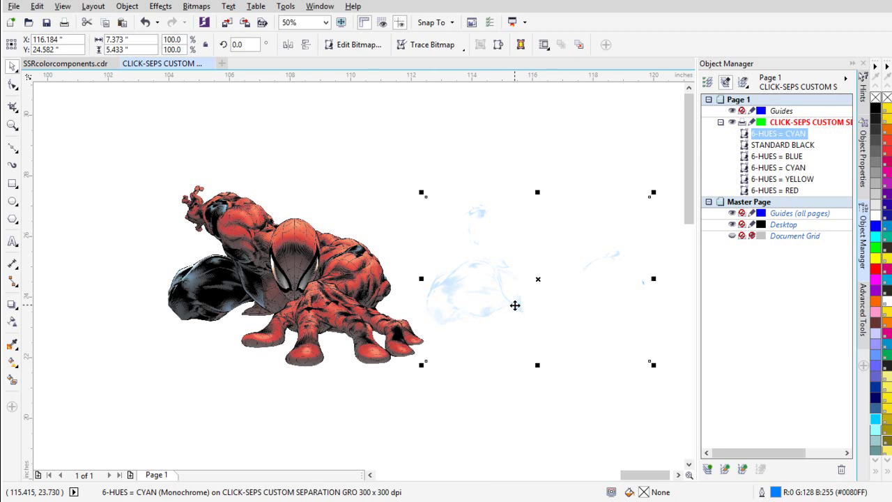
- Delete the remaining cyan copy and set the outline color of the original blue and cyan separations to RGB 0, 127, 255
{"action": "key", "text": "Delete"}
{"action": "left_click", "coordinate": [773, 157]}
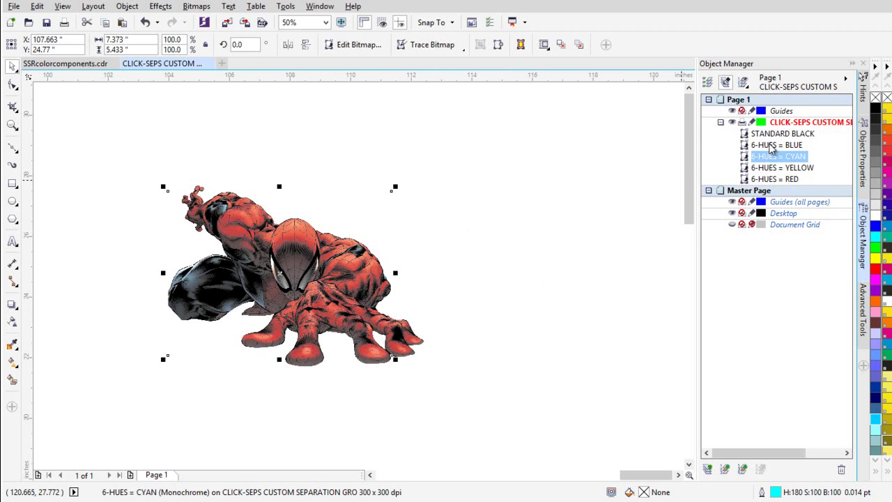
{"action": "left_click", "coordinate": [773, 145], "text": "shift"}
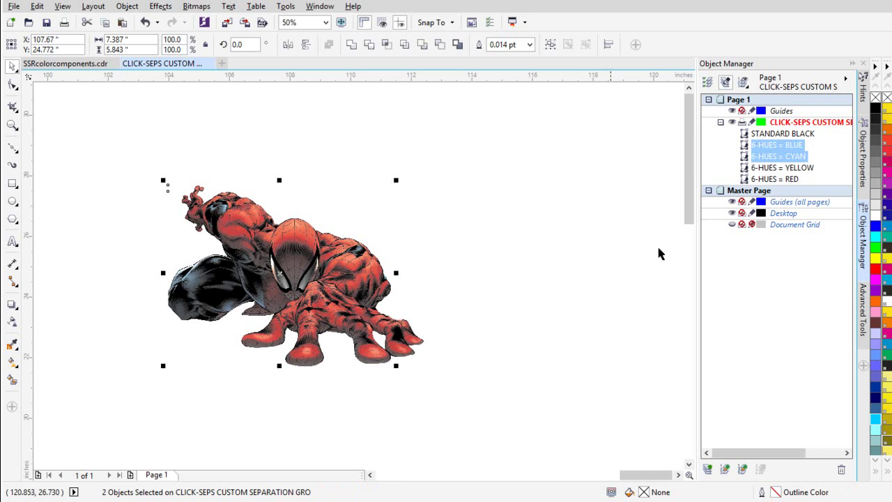
{"action": "double_click", "coordinate": [779, 494]}
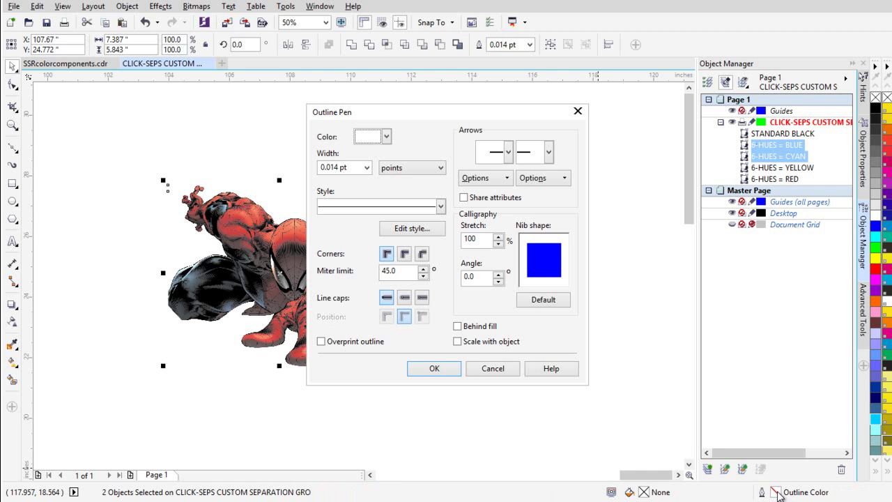
{"action": "left_click", "coordinate": [387, 137]}
{"action": "left_click", "coordinate": [411, 192]}
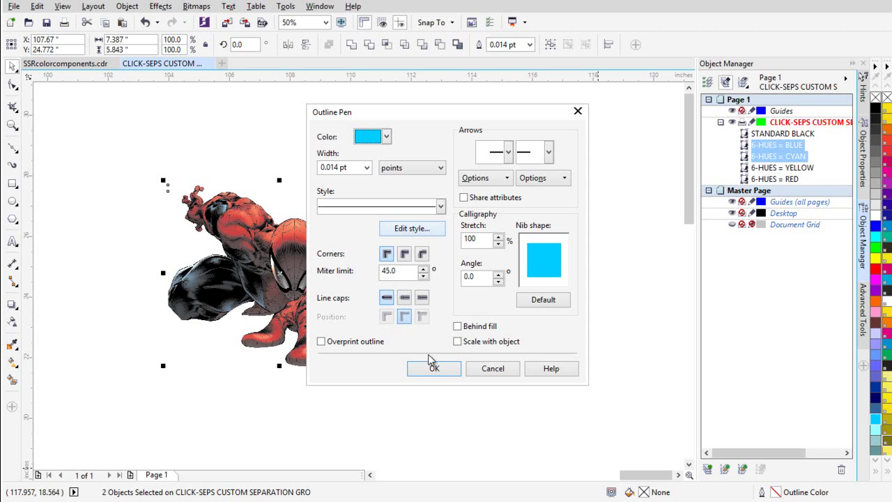
{"action": "left_click", "coordinate": [386, 137]}
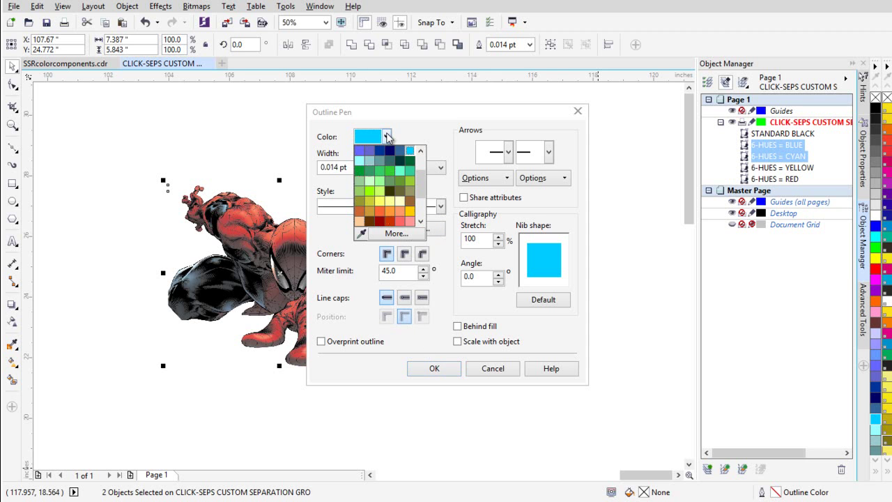
{"action": "left_click", "coordinate": [394, 234]}
{"action": "left_click_drag", "start_coordinate": [491, 295], "coordinate": [445, 296]}
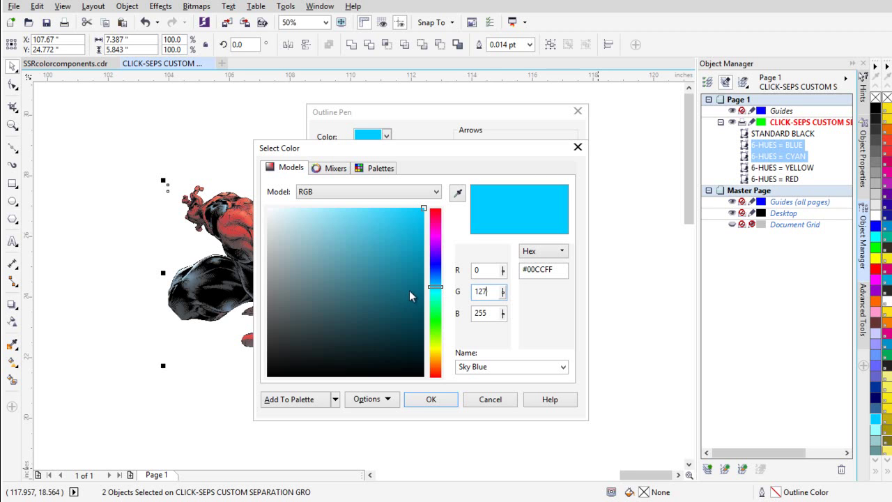
{"action": "left_click", "coordinate": [441, 403]}
{"action": "left_click", "coordinate": [434, 369]}
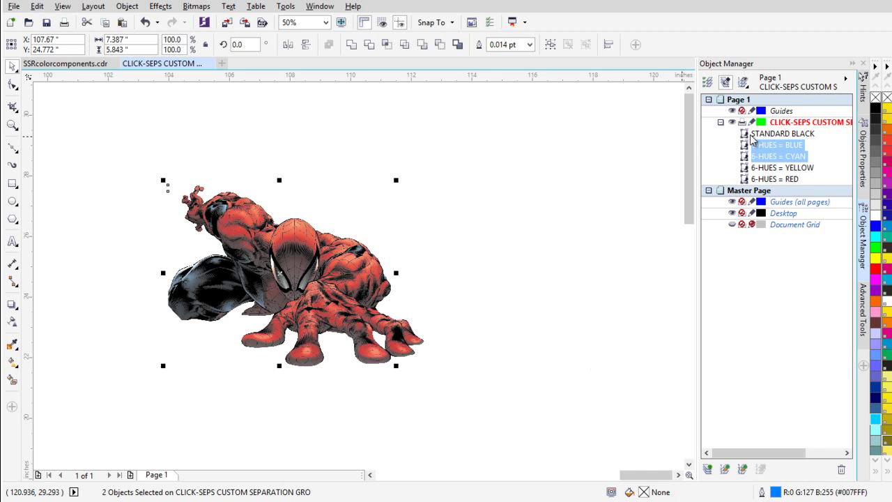
- Set the outline color of the yellow and red separations to pure red, RGB 255, 0, 0
{"action": "left_click", "coordinate": [778, 169]}
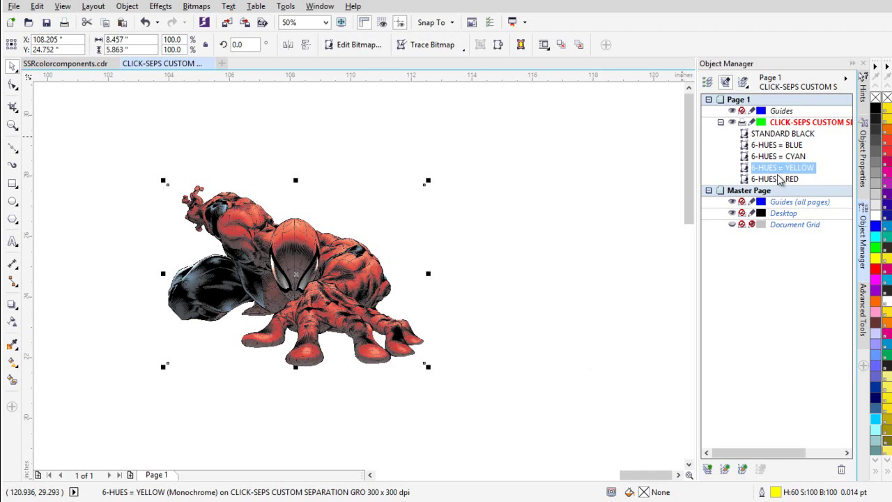
{"action": "left_click", "coordinate": [779, 179], "text": "shift"}
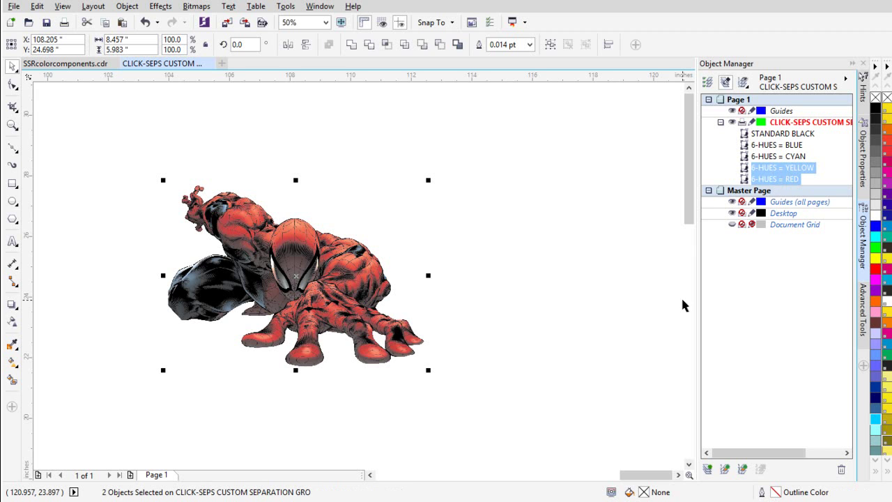
{"action": "right_click", "coordinate": [877, 269]}
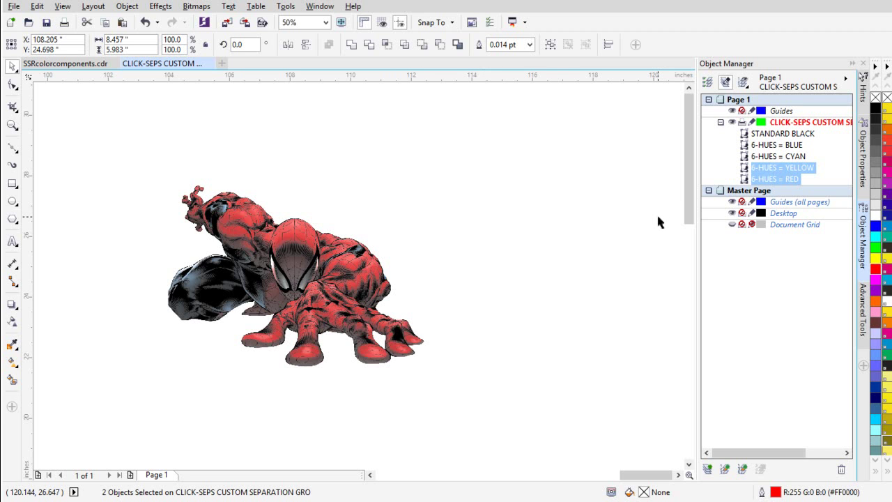
{"action": "key", "text": "ctrl+z"}
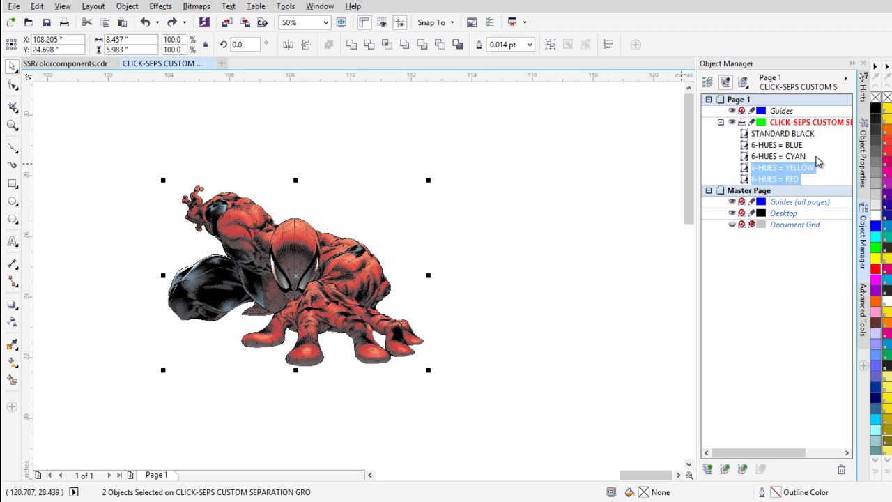
{"action": "right_click", "coordinate": [878, 269]}
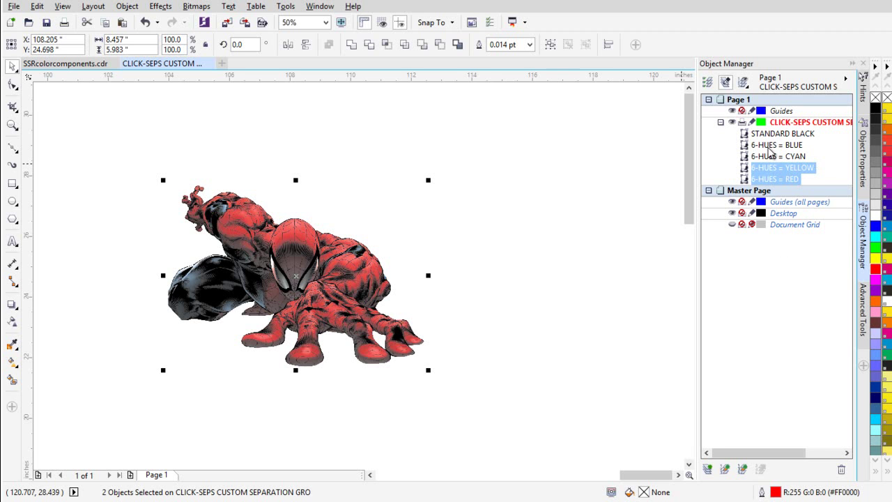
{"action": "left_click", "coordinate": [479, 375]}
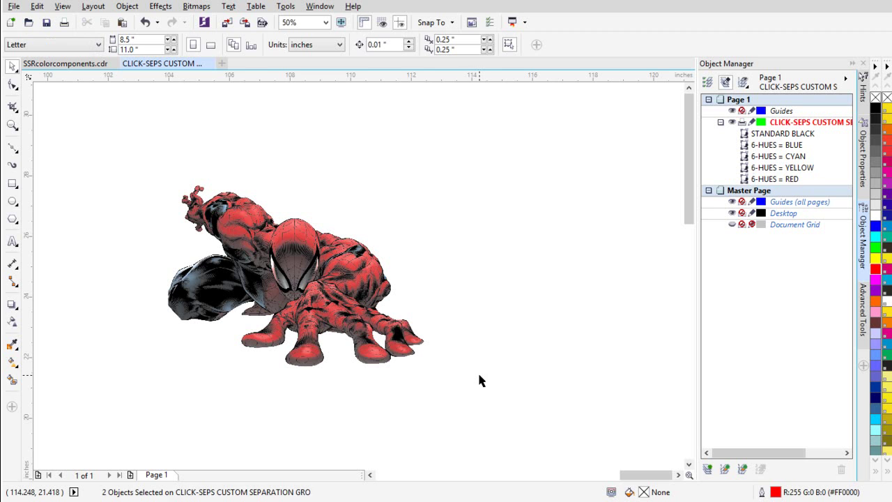
- Recolor the yellow separation's outline white and delete that separation
{"action": "left_click", "coordinate": [774, 179]}
{"action": "left_click", "coordinate": [778, 167]}
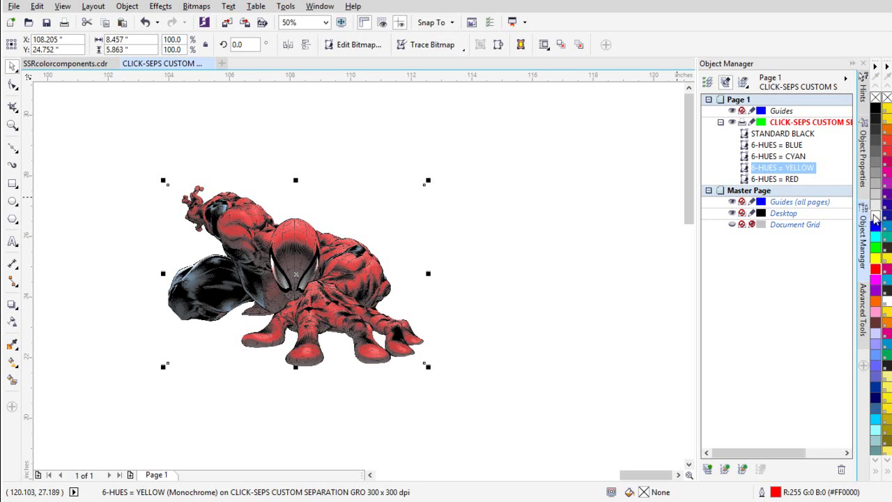
{"action": "right_click", "coordinate": [876, 215]}
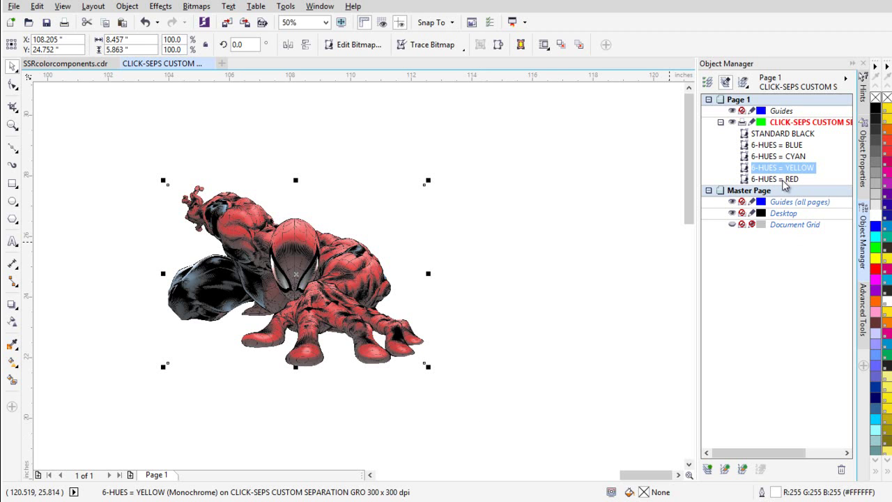
{"action": "key", "text": "Delete"}
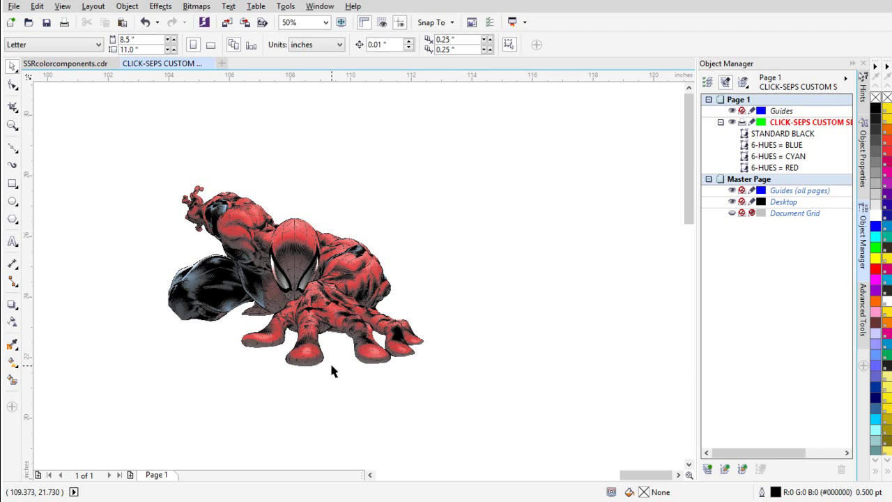
- Select the black, blue, cyan and red separations together and move them onto the Letter page
{"action": "left_click_drag", "start_coordinate": [457, 142], "coordinate": [74, 439]}
{"action": "key", "text": "F3"}
{"action": "key", "text": "F3"}
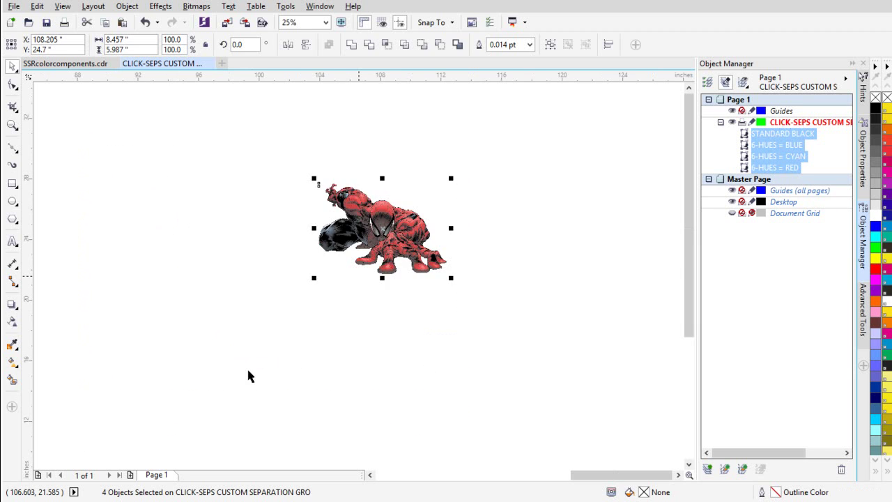
{"action": "key", "text": "F3"}
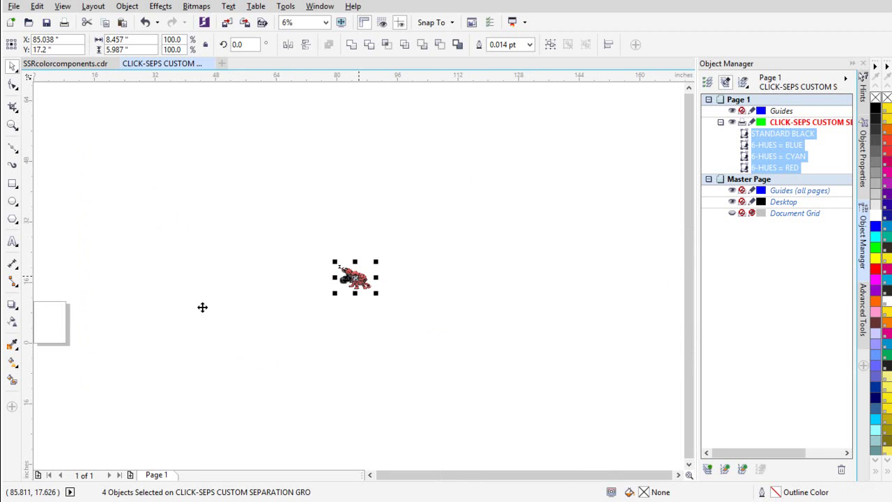
{"action": "key", "text": "p"}
{"action": "scroll", "coordinate": [308, 241], "scroll_direction": "up", "scroll_amount": 1}
{"action": "scroll", "coordinate": [359, 275], "scroll_direction": "up", "scroll_amount": 2}
{"action": "left_click_drag", "start_coordinate": [359, 276], "coordinate": [242, 191]}
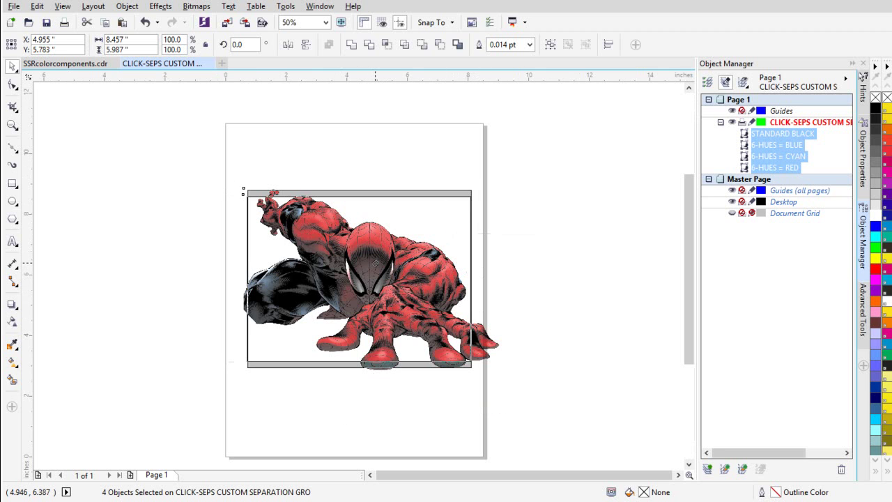
- Scale the four separations together to about 6.7 by 4.8 inches and reposition them within the page
{"action": "scroll", "coordinate": [347, 238], "scroll_direction": "up", "scroll_amount": 2}
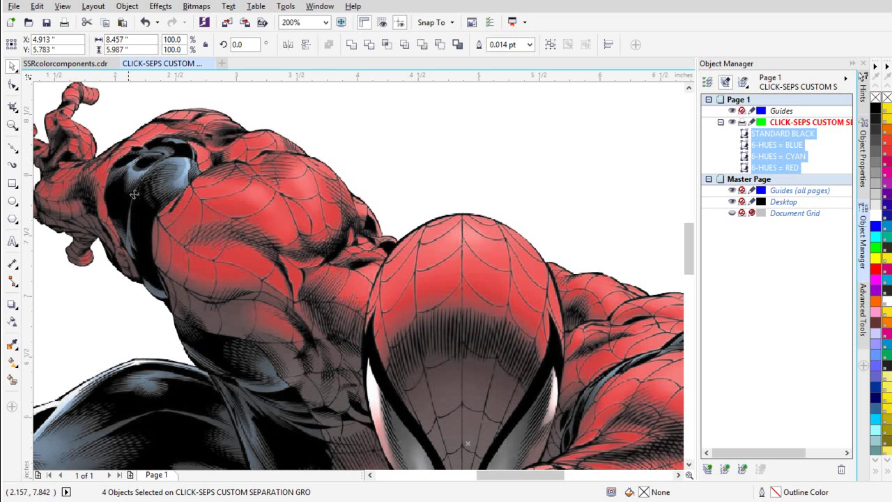
{"action": "scroll", "coordinate": [466, 397], "scroll_direction": "down", "scroll_amount": 2}
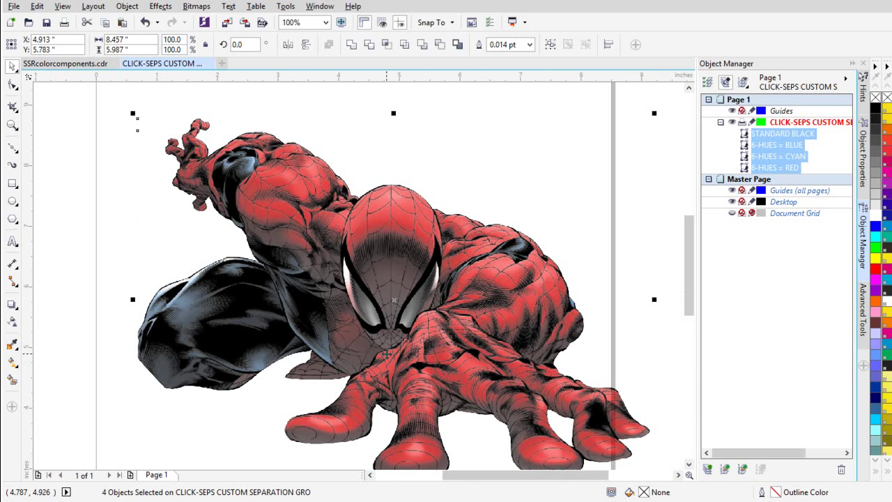
{"action": "left_click_drag", "start_coordinate": [654, 113], "coordinate": [550, 188]}
{"action": "left_click_drag", "start_coordinate": [284, 382], "coordinate": [308, 333]}
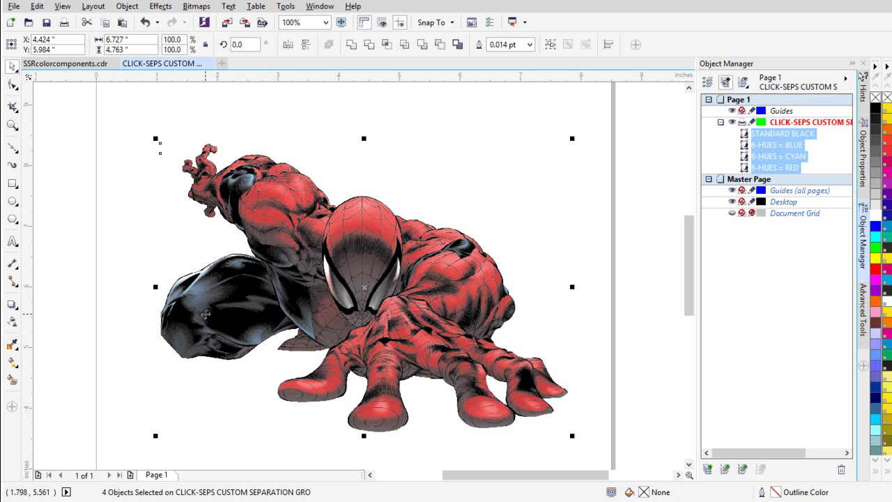
- Launch Simple Seps 4, place its window beside the artwork and show the color management options
{"action": "left_click", "coordinate": [867, 321]}
{"action": "left_click", "coordinate": [772, 122]}
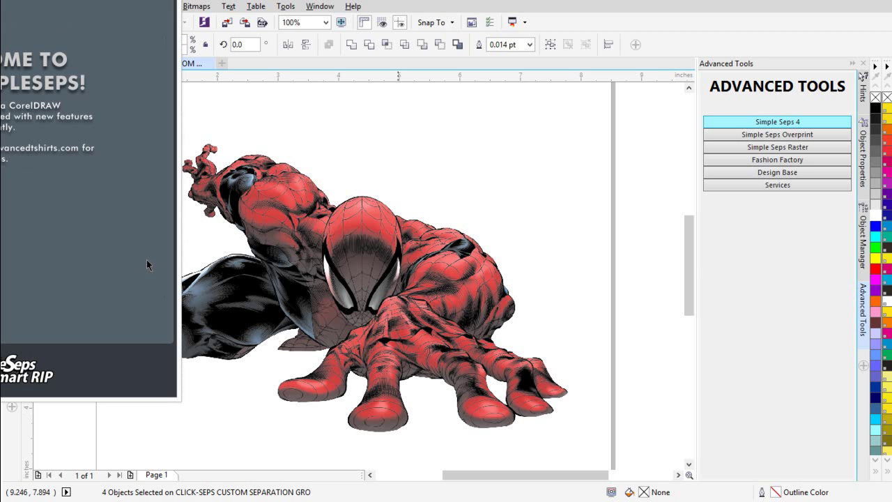
{"action": "left_click_drag", "start_coordinate": [229, 125], "coordinate": [677, 40]}
{"action": "left_click", "coordinate": [562, 75]}
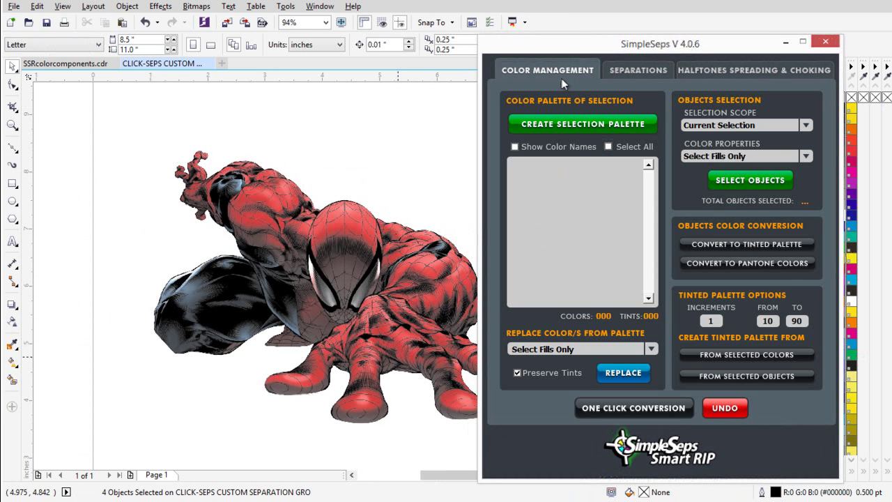
- Select all four separations, create their selection palette and run One Click Conversion on their colors
{"action": "left_click_drag", "start_coordinate": [96, 104], "coordinate": [481, 455]}
{"action": "left_click", "coordinate": [594, 125]}
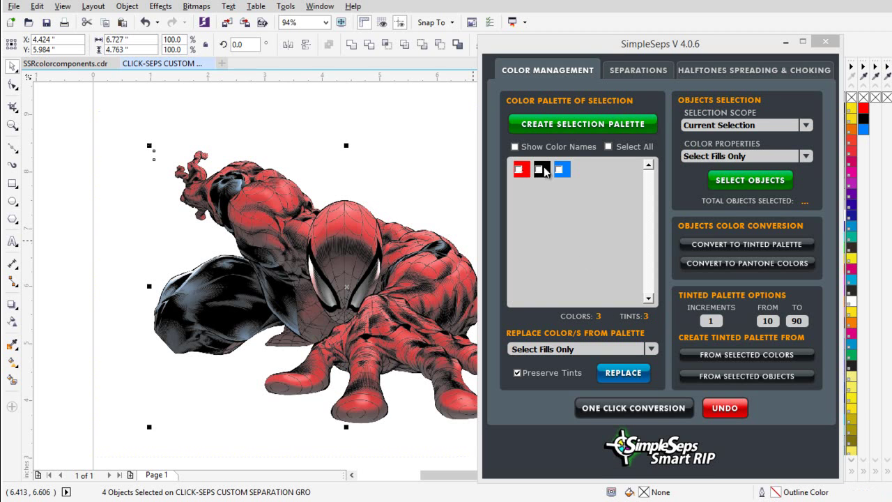
{"action": "left_click", "coordinate": [653, 413]}
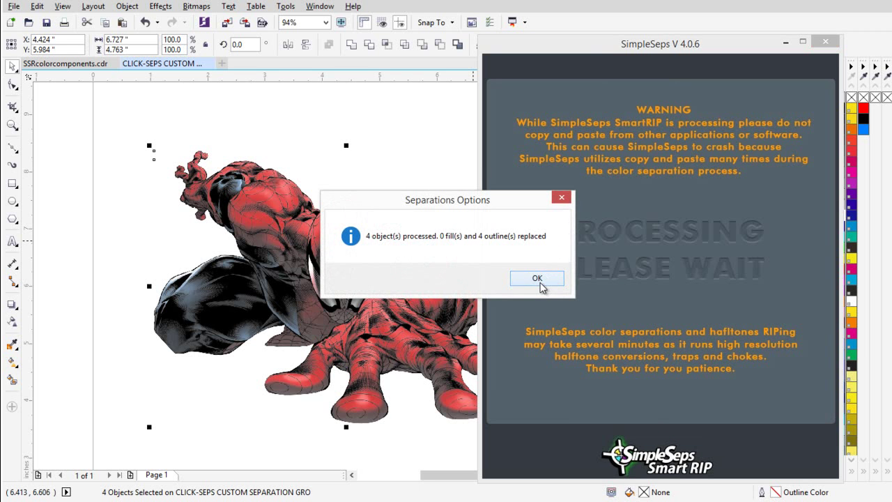
{"action": "left_click", "coordinate": [537, 277]}
- In the separation settings, set the raster type to HalfTones and the RIP DPI to 1800
{"action": "left_click", "coordinate": [639, 73]}
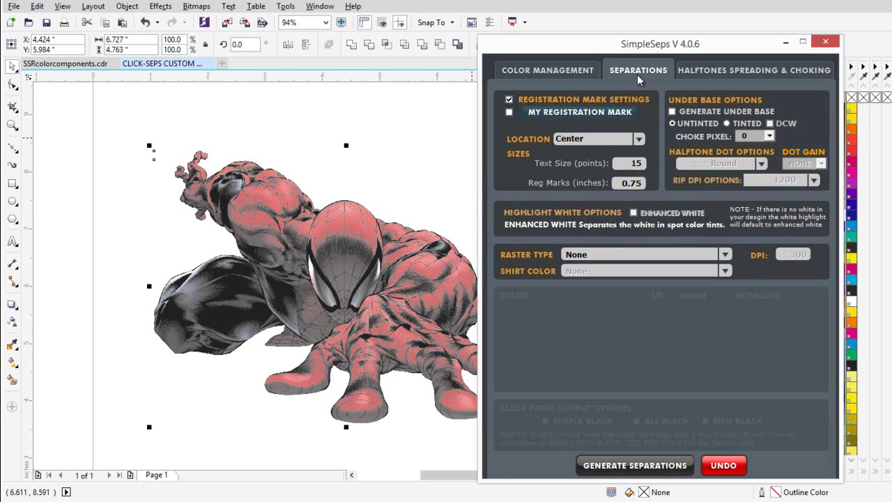
{"action": "left_click", "coordinate": [727, 256]}
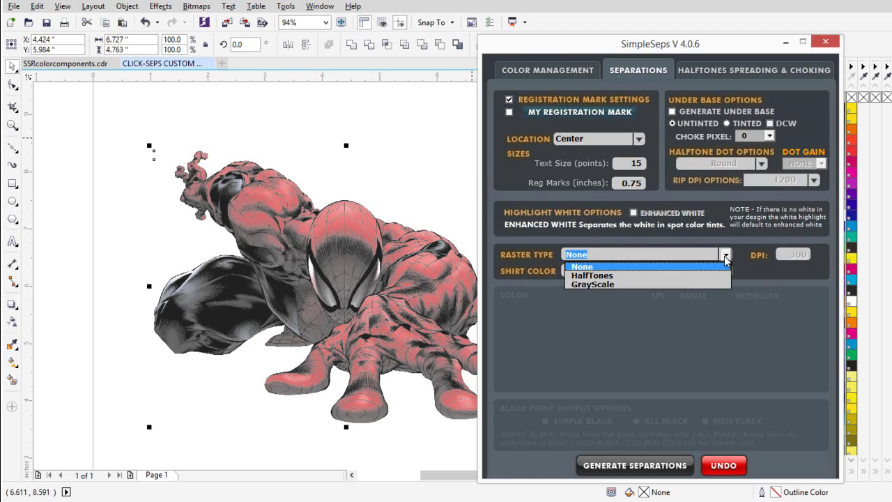
{"action": "left_click", "coordinate": [688, 277]}
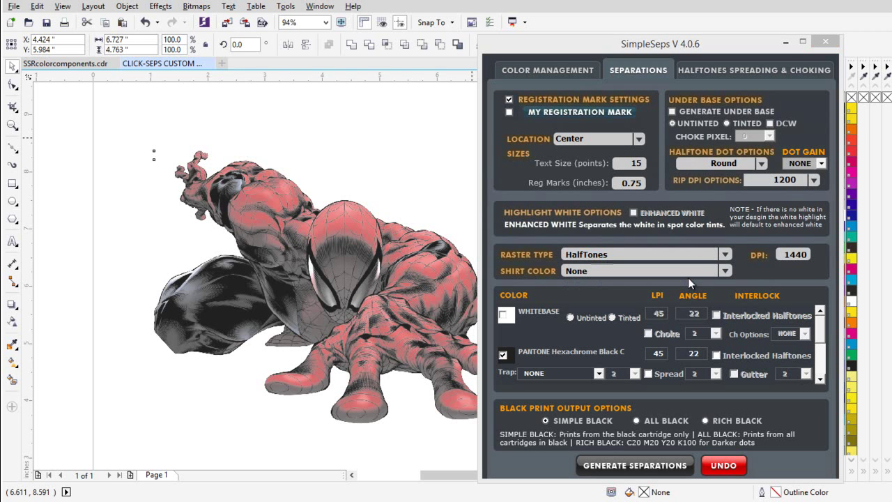
{"action": "left_click", "coordinate": [814, 182]}
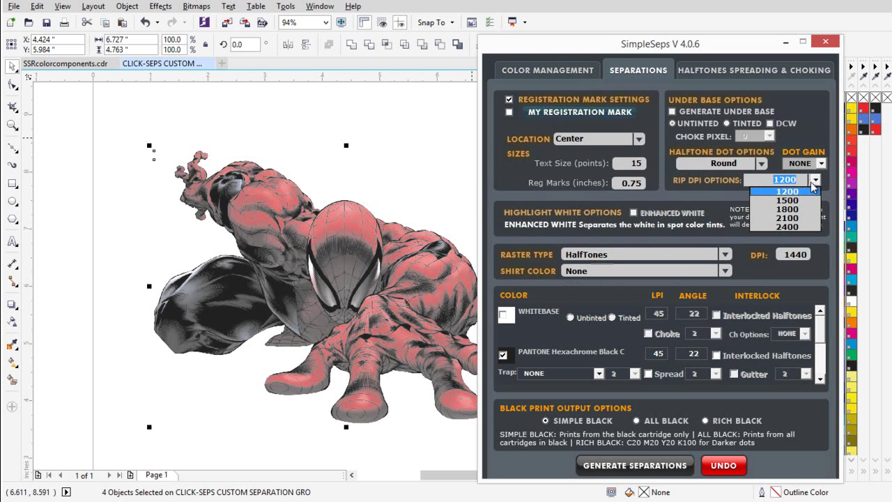
{"action": "left_click", "coordinate": [799, 201]}
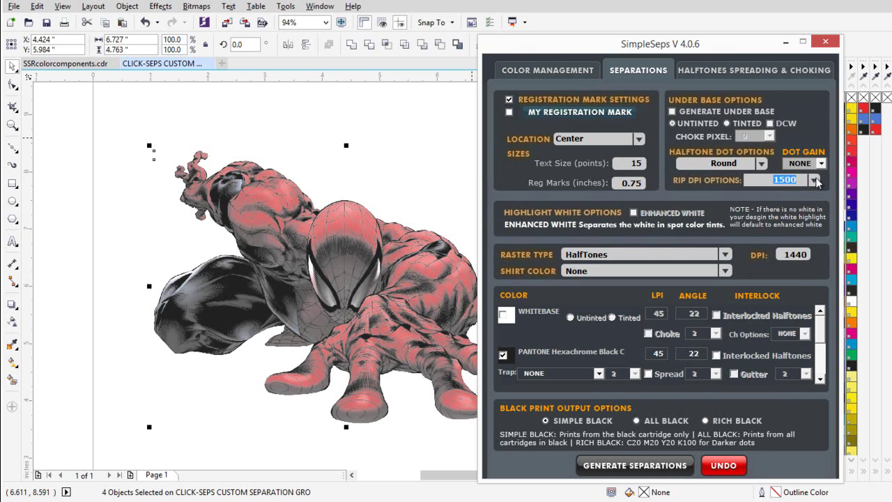
{"action": "left_click", "coordinate": [816, 181]}
{"action": "left_click", "coordinate": [802, 190]}
{"action": "left_click", "coordinate": [816, 181]}
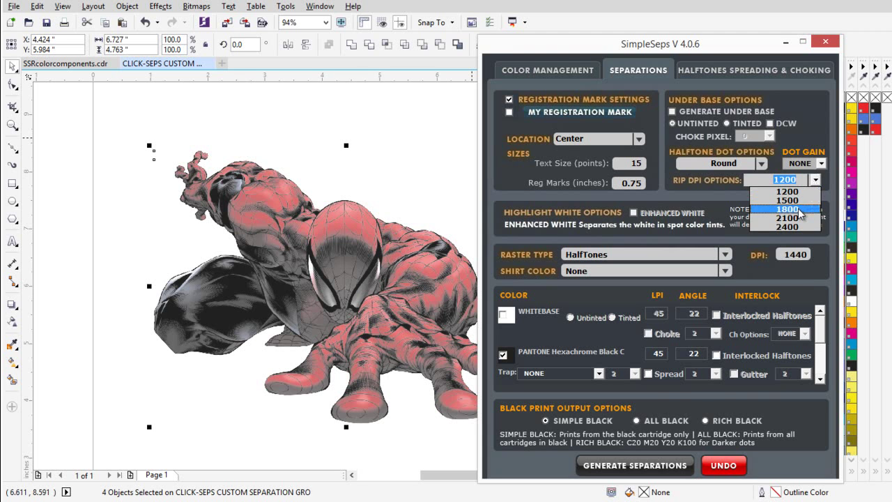
{"action": "left_click", "coordinate": [799, 209]}
- Check the dot gain choices, keep NONE, and review the LPI, angle and interlock settings of the listed spot colors
{"action": "left_click", "coordinate": [821, 163]}
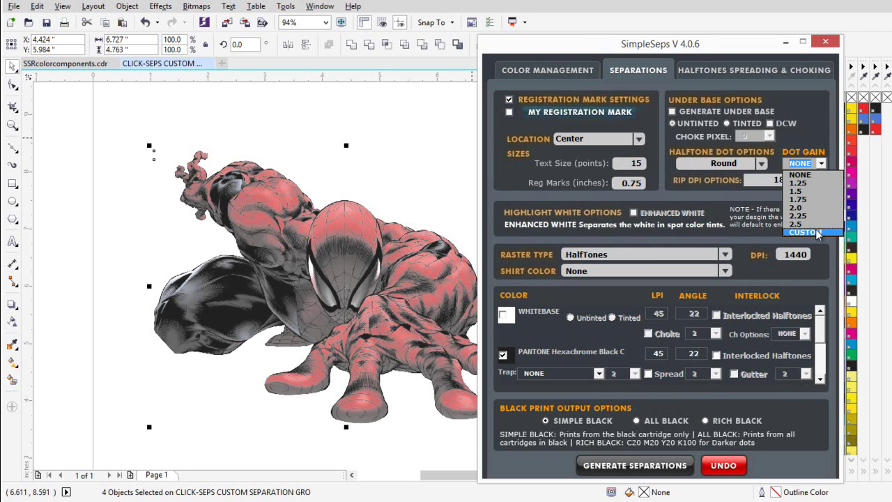
{"action": "left_click", "coordinate": [800, 174]}
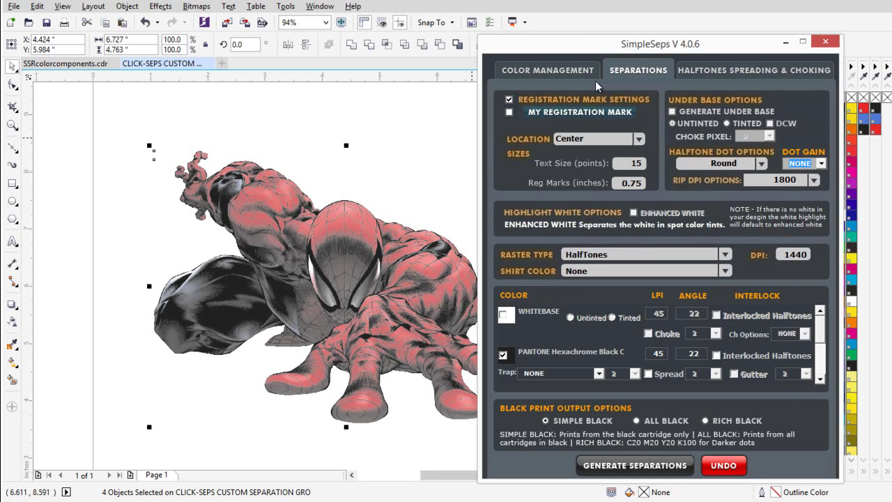
{"action": "left_click", "coordinate": [718, 356]}
{"action": "scroll", "coordinate": [826, 336], "scroll_direction": "down", "scroll_amount": 3}
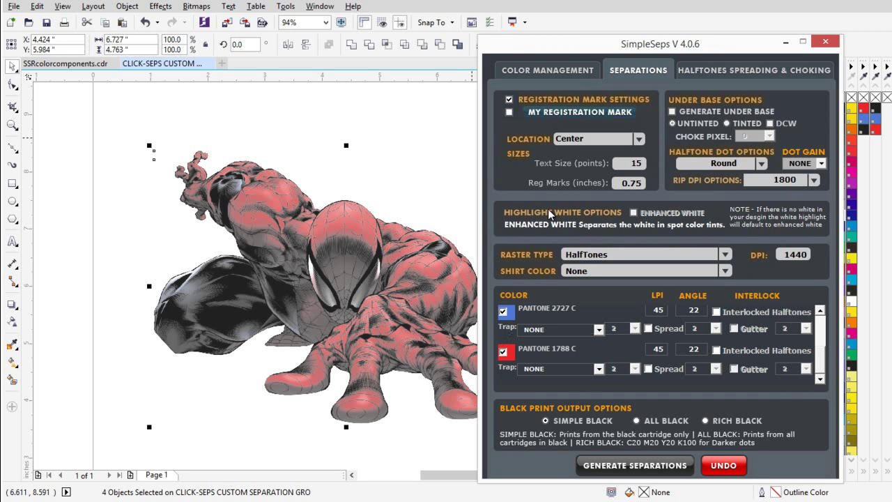
- Set the black print output to ALL BLACK, generate the halftone separations and check the preview's dots
{"action": "left_click", "coordinate": [638, 422]}
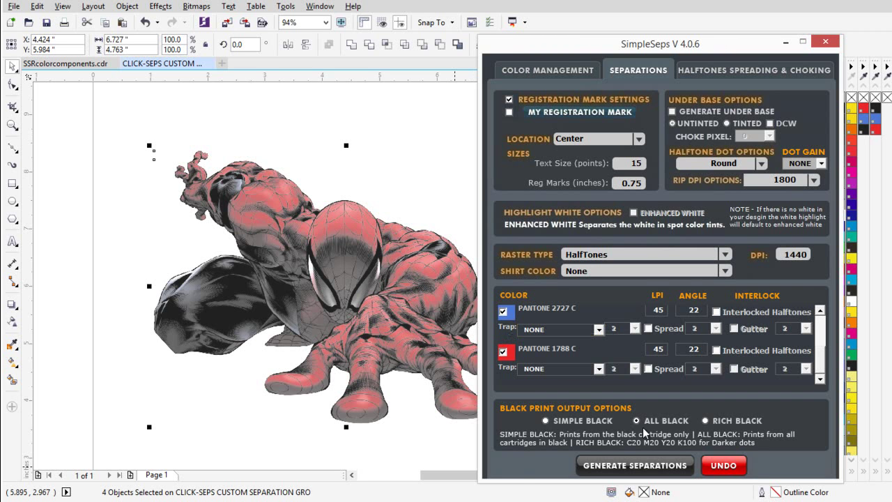
{"action": "left_click", "coordinate": [655, 466]}
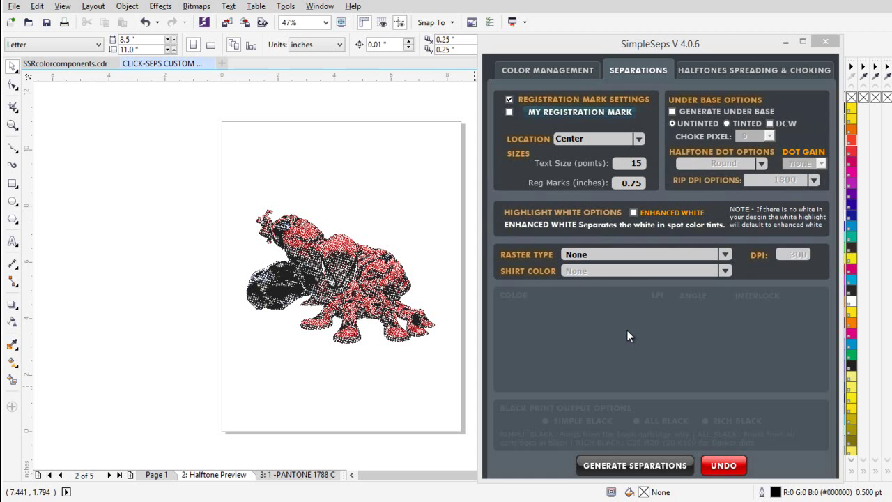
{"action": "left_click", "coordinate": [349, 271]}
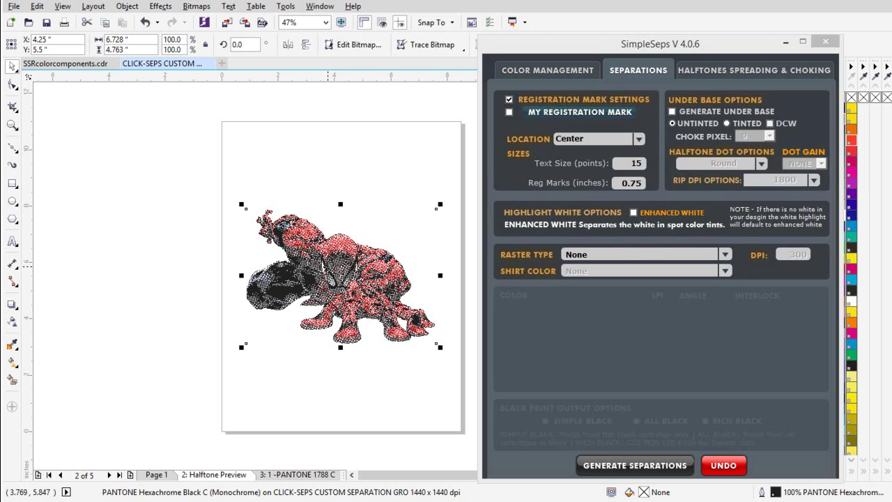
{"action": "left_click", "coordinate": [331, 268]}
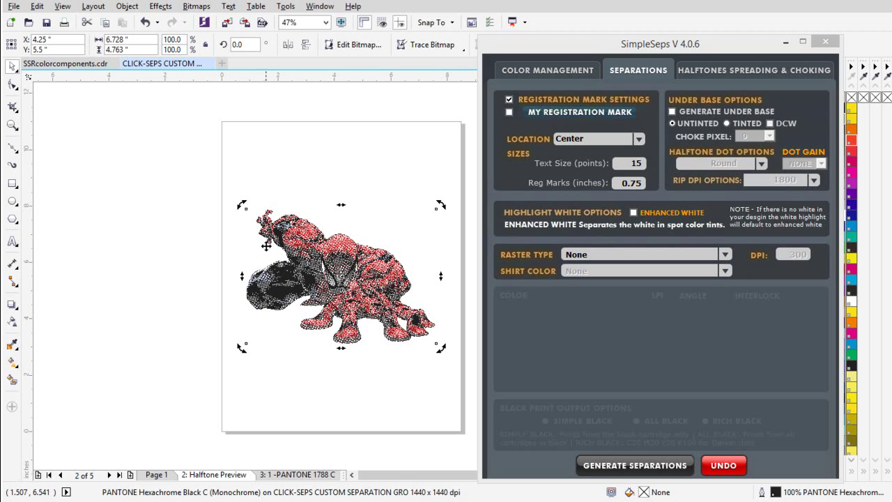
{"action": "scroll", "coordinate": [307, 251], "scroll_direction": "up", "scroll_amount": 2}
{"action": "scroll", "coordinate": [361, 266], "scroll_direction": "up", "scroll_amount": 2}
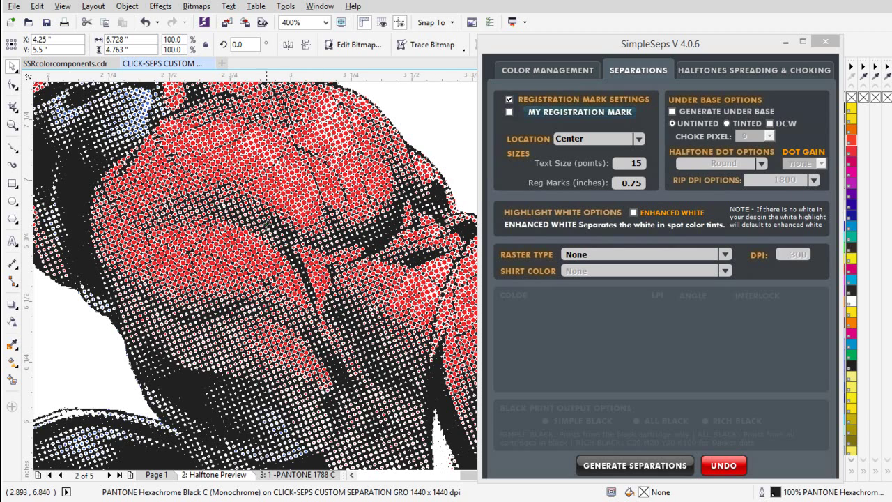
{"action": "scroll", "coordinate": [341, 276], "scroll_direction": "down", "scroll_amount": 2}
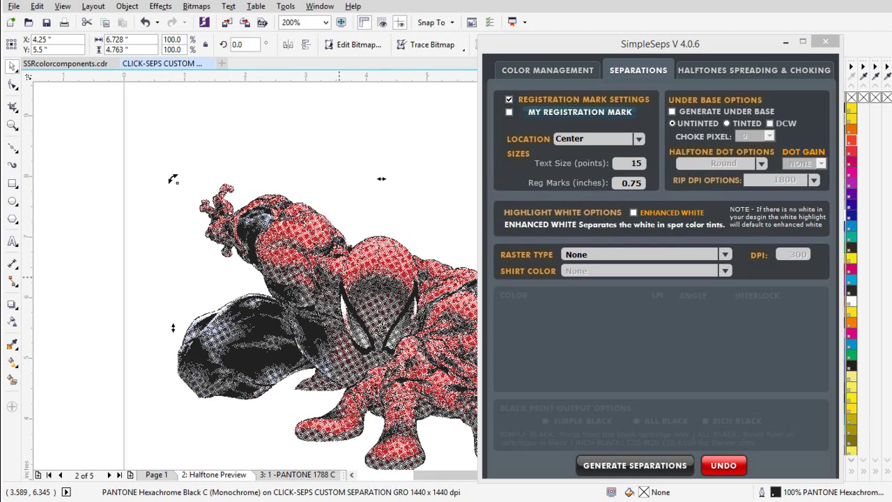
- Return to the original artwork on Page 1, set the raster type to HalfTones and generate a second set of separations
{"action": "left_click", "coordinate": [156, 475]}
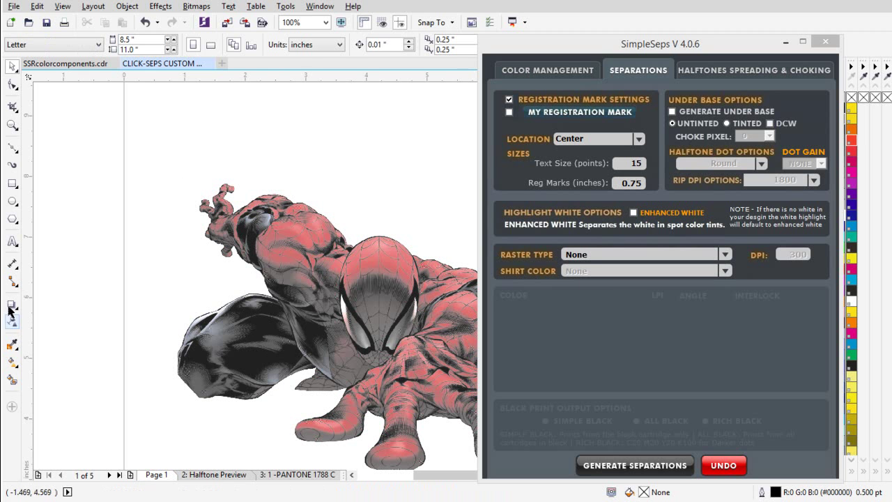
{"action": "left_click", "coordinate": [726, 254]}
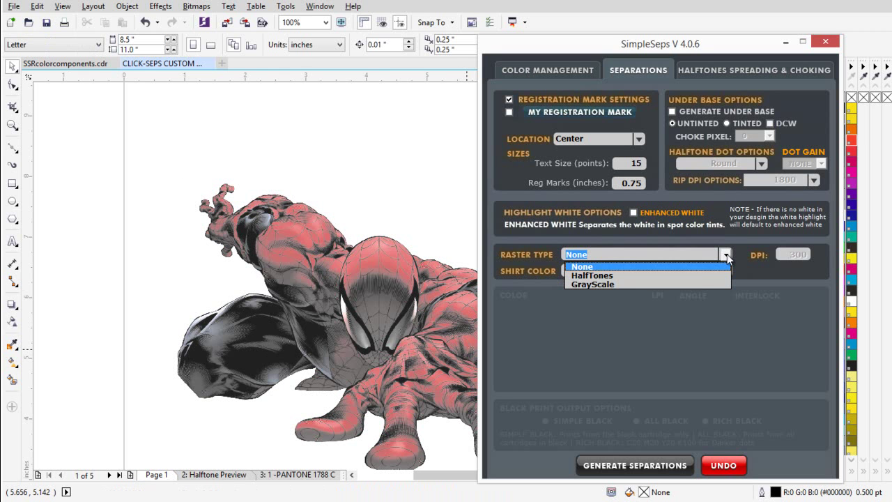
{"action": "left_click", "coordinate": [691, 275]}
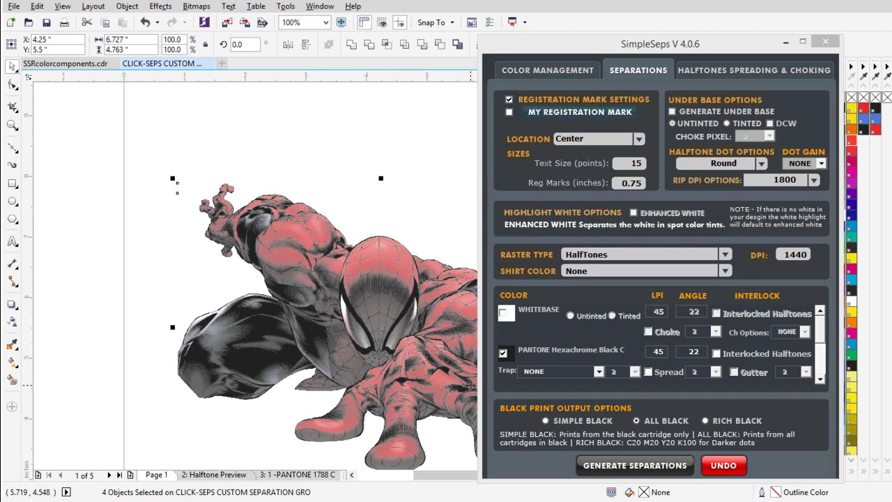
{"action": "left_click", "coordinate": [647, 472]}
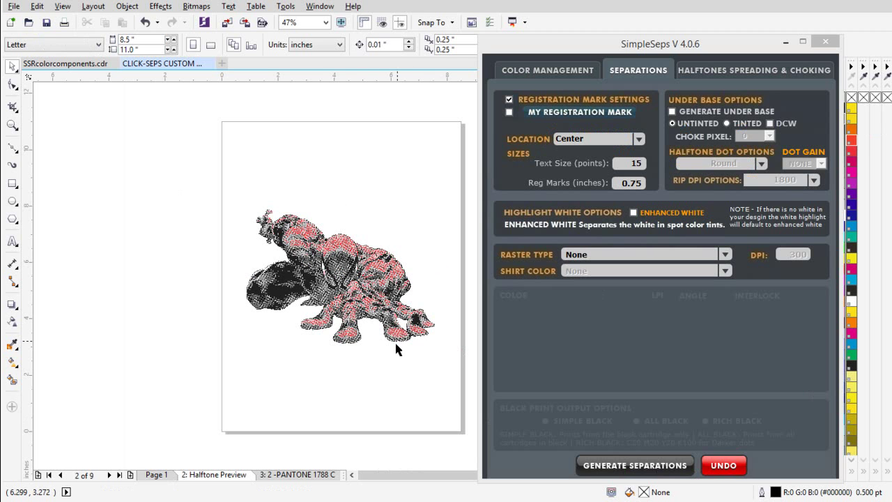
- Copy all three objects of the new halftone preview and go to the first set's halftone preview page
{"action": "left_click_drag", "start_coordinate": [175, 149], "coordinate": [481, 392]}
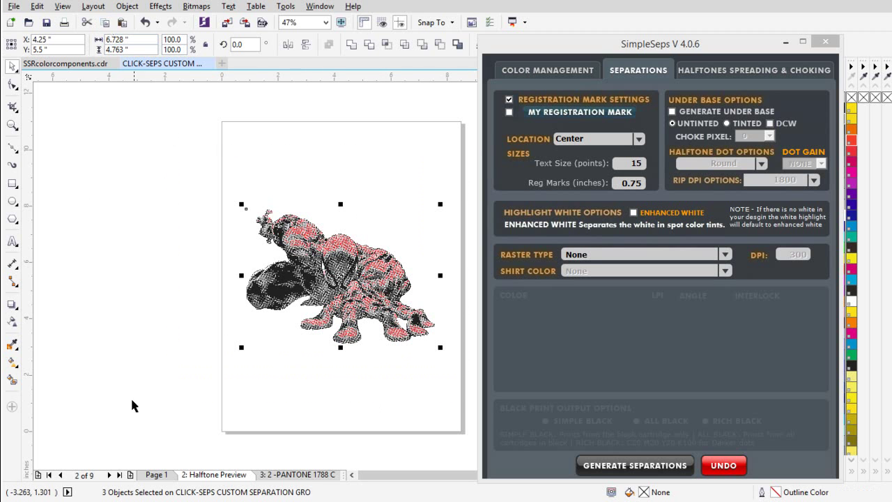
{"action": "left_click", "coordinate": [109, 475]}
{"action": "left_click", "coordinate": [109, 475]}
{"action": "left_click", "coordinate": [109, 474]}
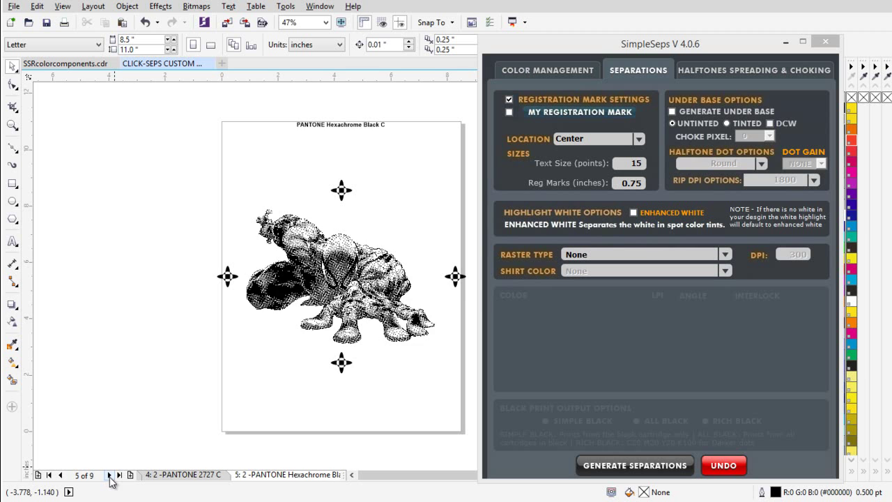
{"action": "left_click", "coordinate": [110, 475]}
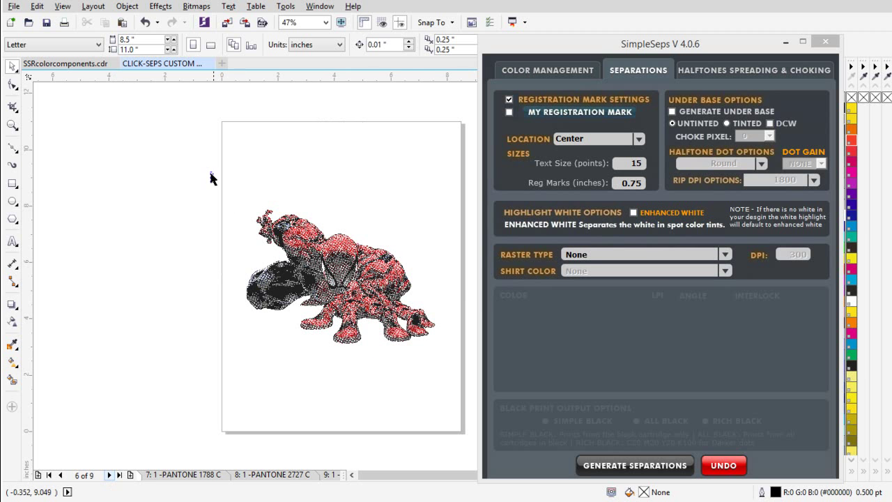
- Move the existing preview up the page and paste the copied preview below it for comparison
{"action": "left_click_drag", "start_coordinate": [211, 179], "coordinate": [466, 389]}
{"action": "left_click_drag", "start_coordinate": [382, 317], "coordinate": [385, 210]}
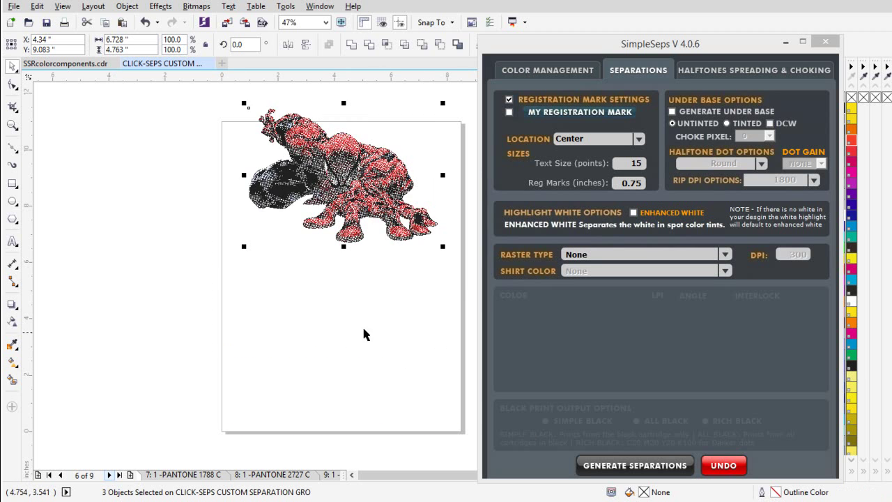
{"action": "left_click", "coordinate": [121, 23]}
{"action": "left_click_drag", "start_coordinate": [335, 293], "coordinate": [331, 338]}
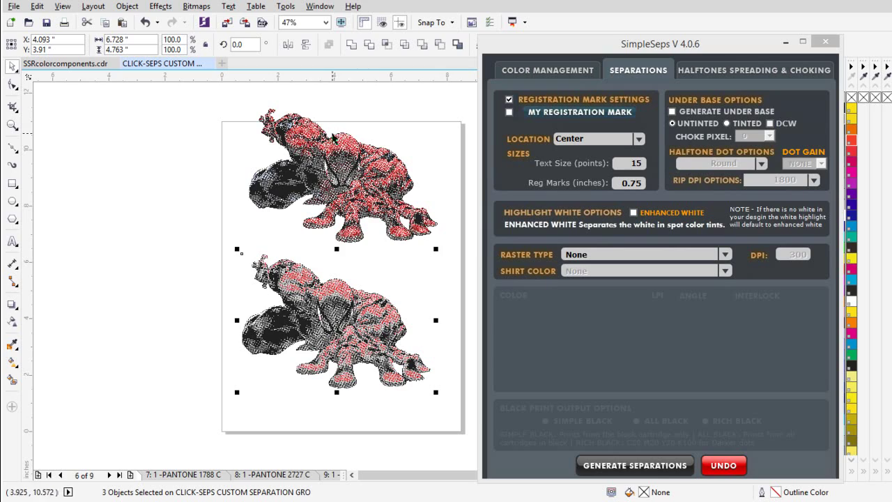
- Examine up close how the red and black halftone dots overlap in the lower preview
{"action": "scroll", "coordinate": [293, 298], "scroll_direction": "up", "scroll_amount": 4}
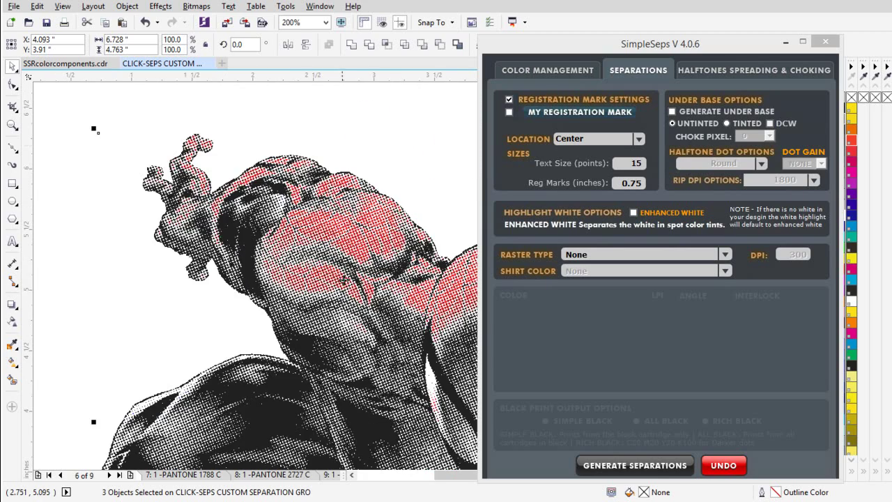
{"action": "scroll", "coordinate": [343, 280], "scroll_direction": "up", "scroll_amount": 1}
{"action": "scroll", "coordinate": [336, 283], "scroll_direction": "up", "scroll_amount": 1}
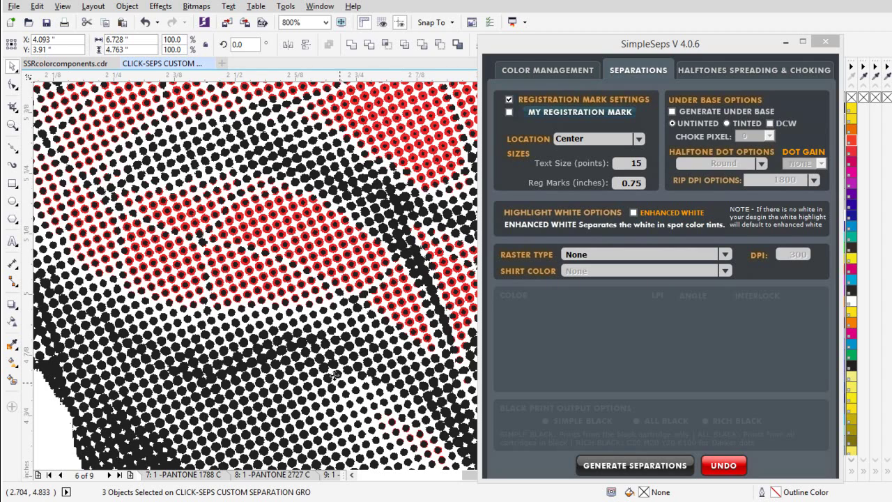
{"action": "scroll", "coordinate": [101, 435], "scroll_direction": "down", "scroll_amount": 2}
{"action": "scroll", "coordinate": [348, 279], "scroll_direction": "down", "scroll_amount": 1}
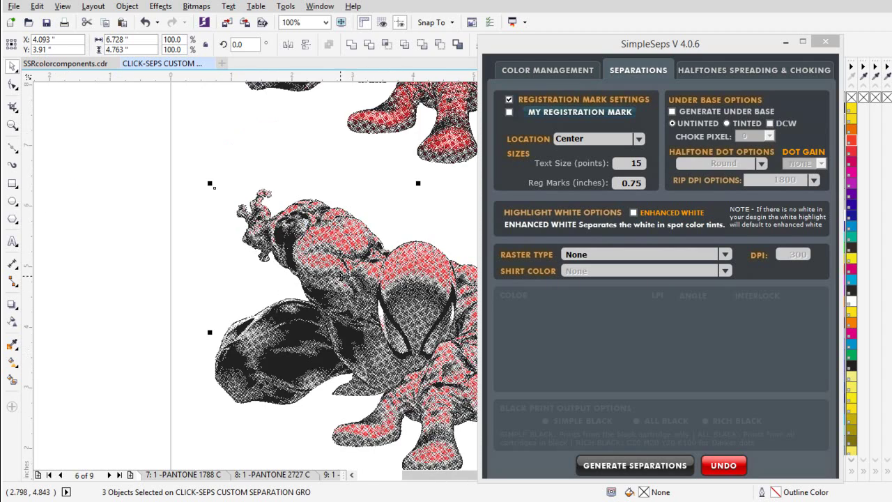
- Convert both halftone previews together to a 300 dpi RGB Color (24-bit) bitmap with anti-aliasing
{"action": "scroll", "coordinate": [364, 287], "scroll_direction": "down", "scroll_amount": 1}
{"action": "left_click_drag", "start_coordinate": [265, 141], "coordinate": [439, 348]}
{"action": "left_click", "coordinate": [196, 7]}
{"action": "left_click", "coordinate": [209, 22]}
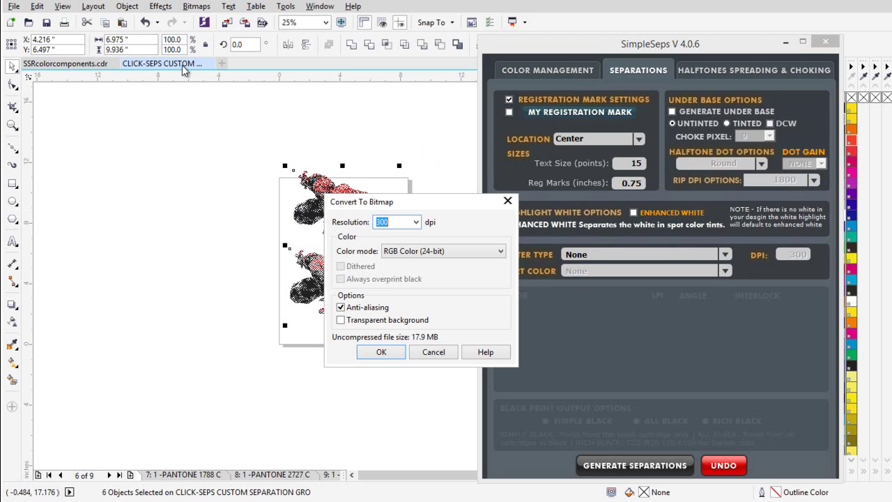
{"action": "left_click", "coordinate": [381, 352]}
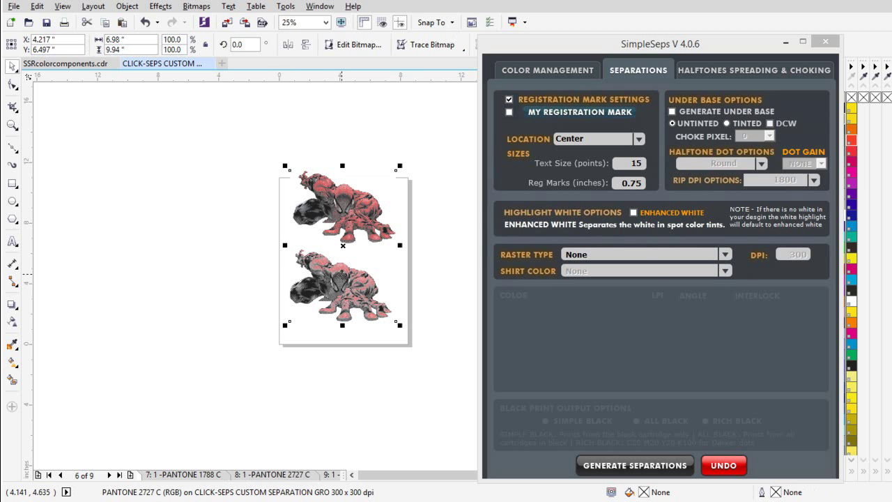
{"action": "scroll", "coordinate": [342, 271], "scroll_direction": "up", "scroll_amount": 4}
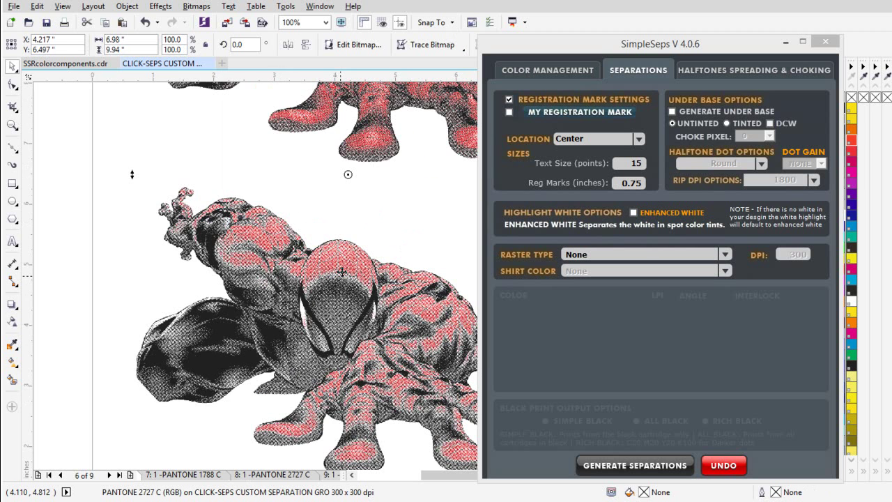
{"action": "scroll", "coordinate": [341, 272], "scroll_direction": "down", "scroll_amount": 2}
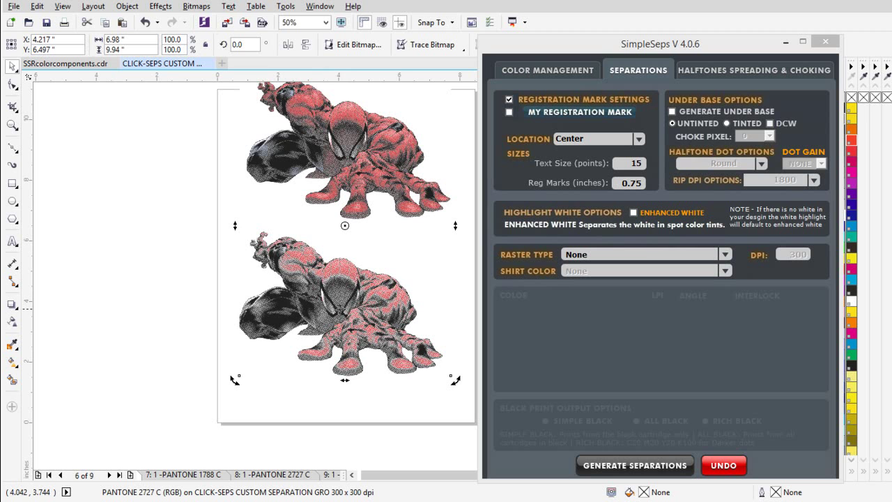
- Apply a Gaussian Blur with a 1.0 pixel radius to the combined preview bitmap
{"action": "left_click", "coordinate": [196, 7]}
{"action": "mouse_move", "coordinate": [245, 278]}
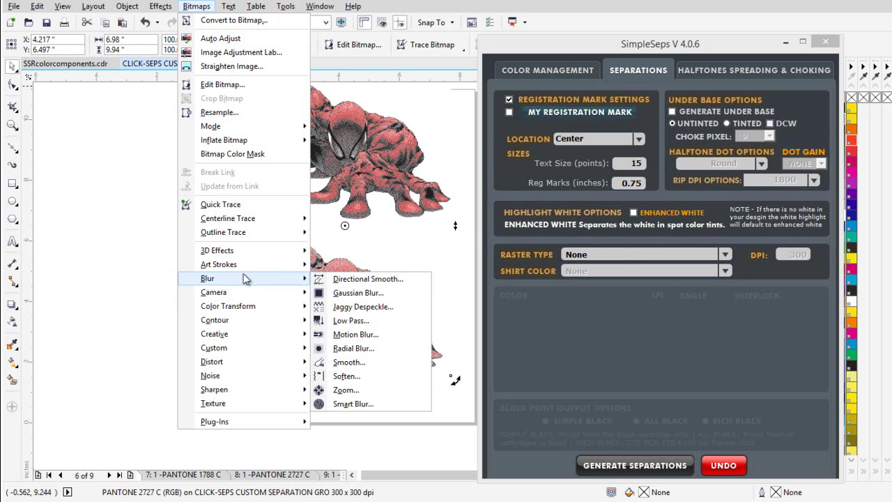
{"action": "left_click", "coordinate": [363, 293]}
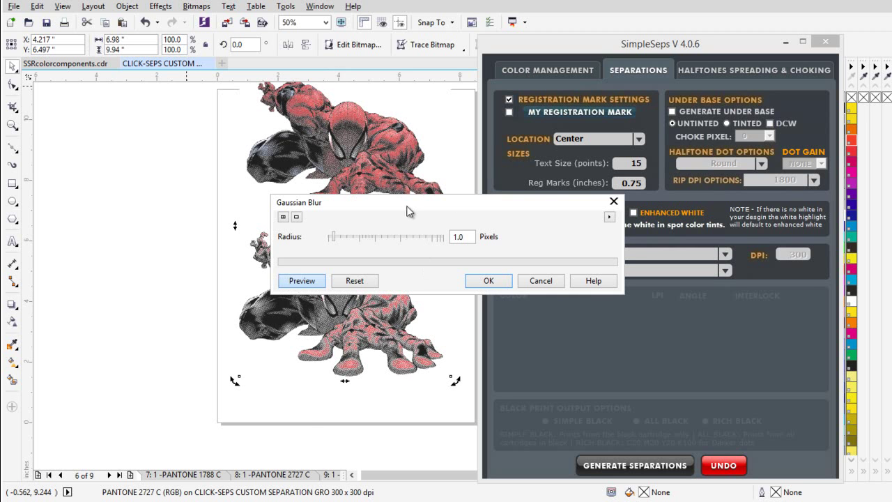
{"action": "left_click_drag", "start_coordinate": [409, 212], "coordinate": [622, 261]}
{"action": "left_click", "coordinate": [702, 333]}
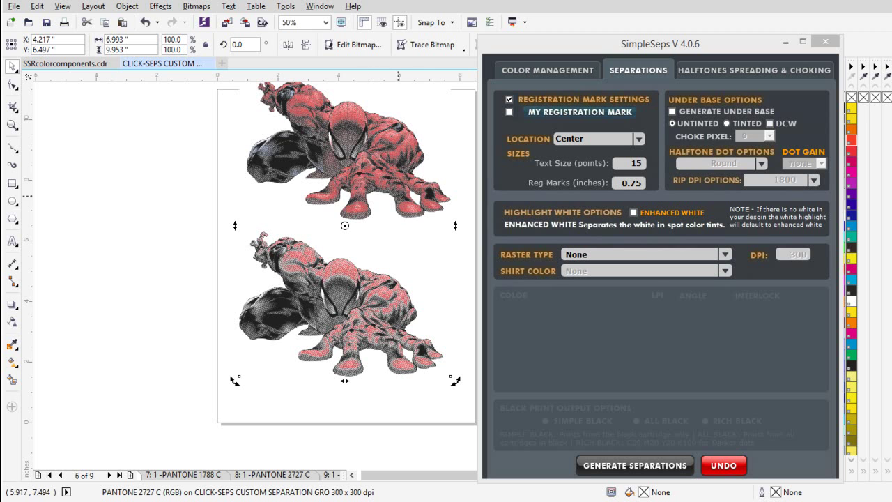
{"action": "scroll", "coordinate": [265, 279], "scroll_direction": "up", "scroll_amount": 1}
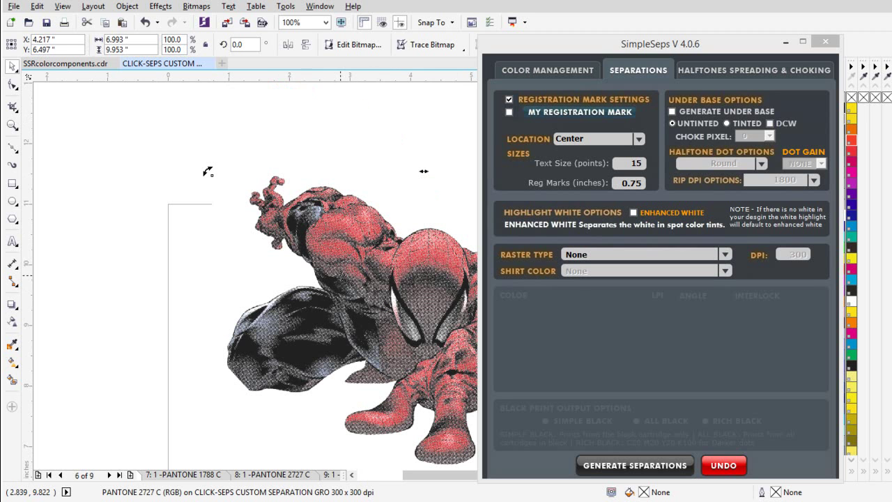
{"action": "scroll", "coordinate": [382, 319], "scroll_direction": "down", "scroll_amount": 1}
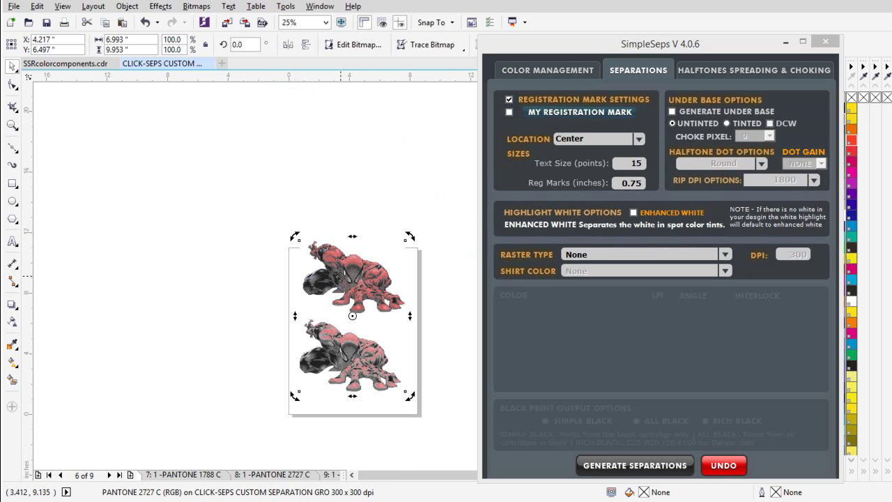
{"action": "scroll", "coordinate": [341, 277], "scroll_direction": "up", "scroll_amount": 1}
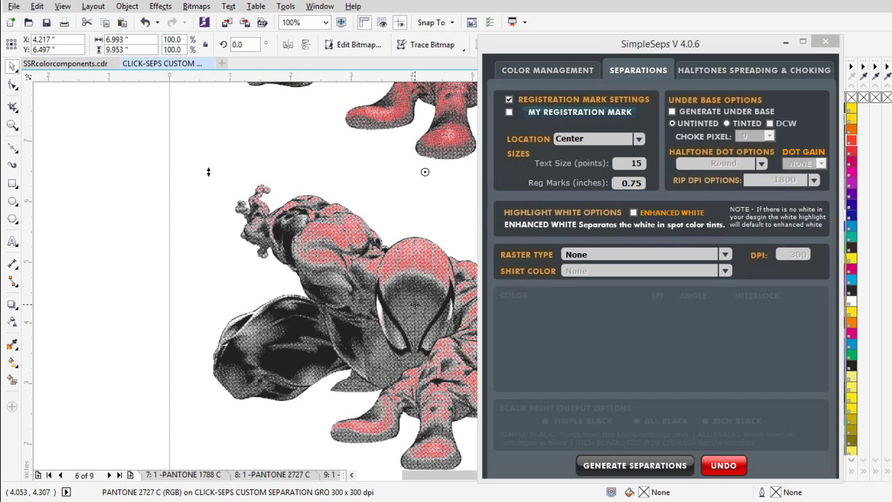
- Undo the blur and the bitmap conversion, and compare the halftone dots of both previews up close
{"action": "scroll", "coordinate": [414, 304], "scroll_direction": "down", "scroll_amount": 2}
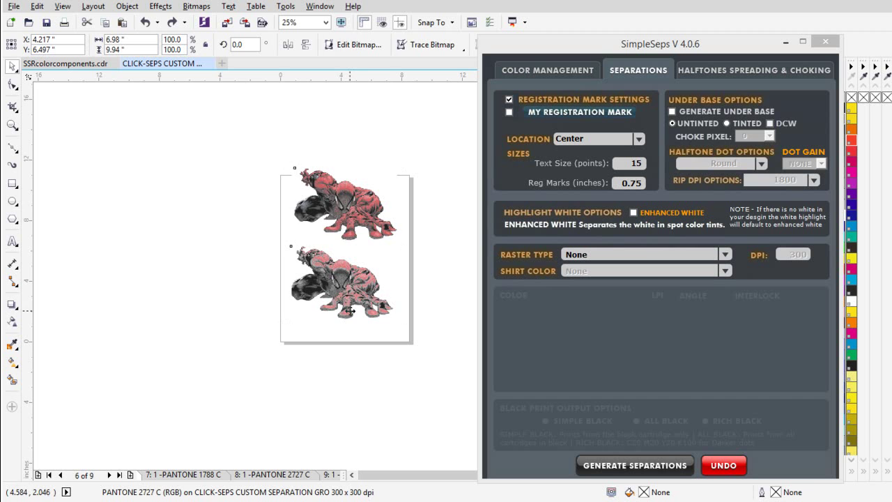
{"action": "left_click", "coordinate": [271, 352]}
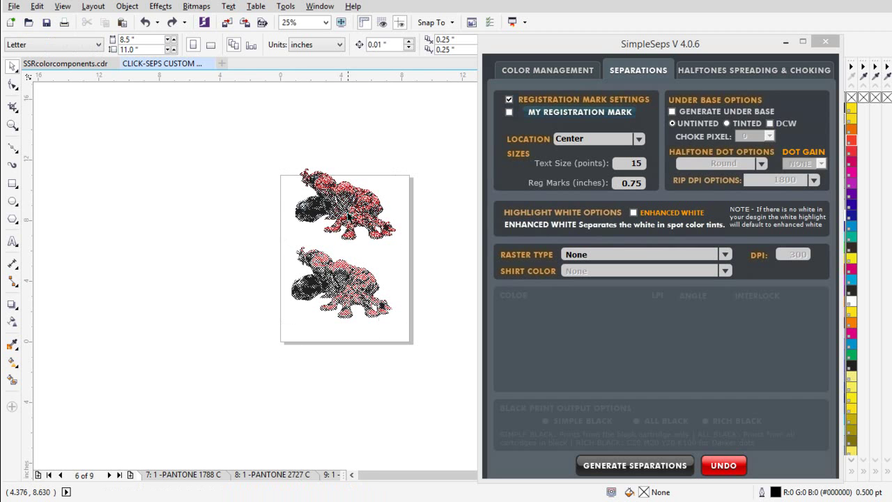
{"action": "scroll", "coordinate": [342, 280], "scroll_direction": "up", "scroll_amount": 1}
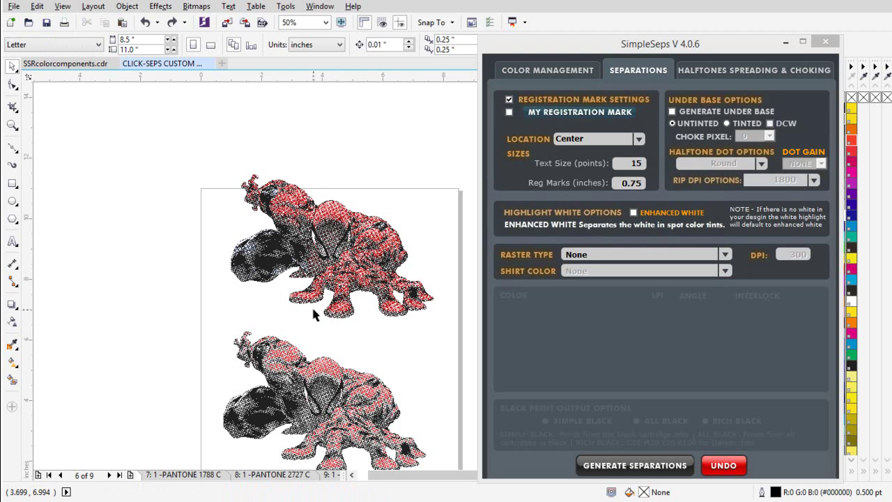
{"action": "scroll", "coordinate": [313, 310], "scroll_direction": "up", "scroll_amount": 2}
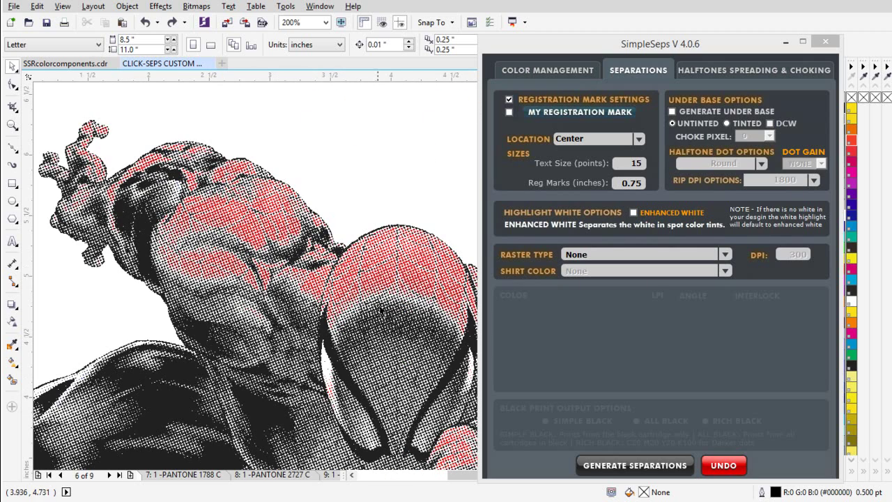
{"action": "scroll", "coordinate": [360, 301], "scroll_direction": "up", "scroll_amount": 1}
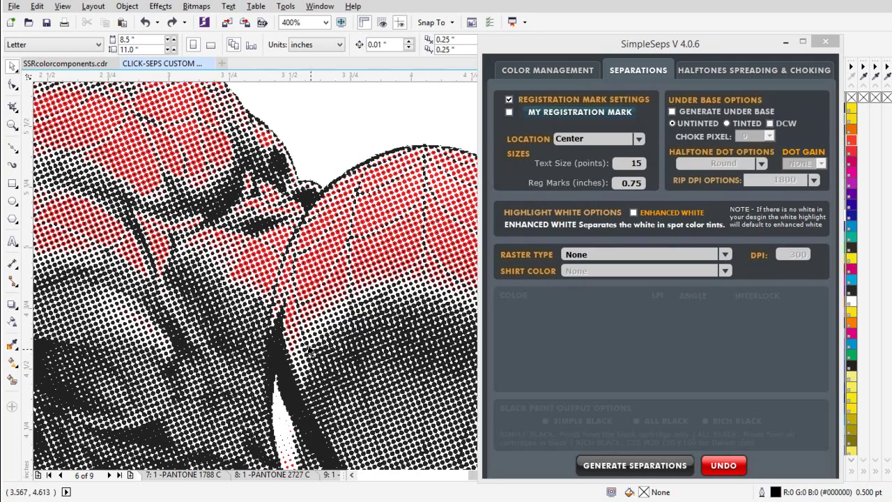
{"action": "scroll", "coordinate": [342, 281], "scroll_direction": "down", "scroll_amount": 2}
{"action": "scroll", "coordinate": [337, 279], "scroll_direction": "down", "scroll_amount": 1}
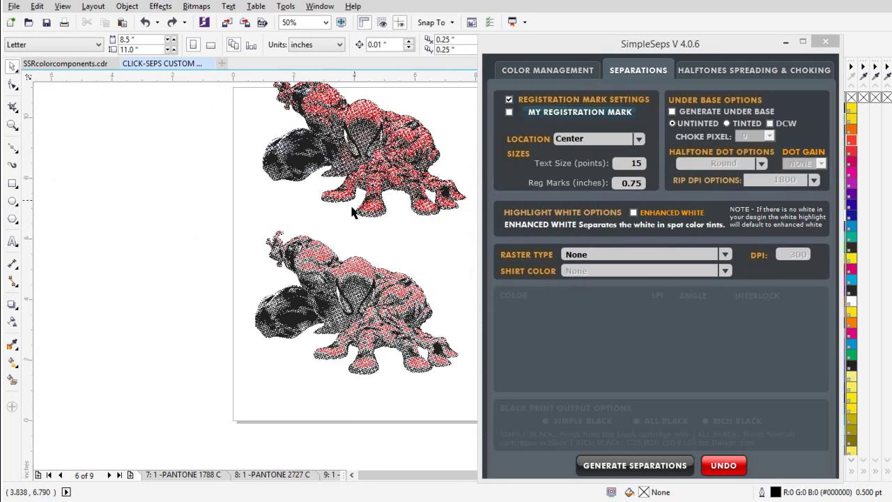
{"action": "scroll", "coordinate": [355, 213], "scroll_direction": "up", "scroll_amount": 2}
{"action": "scroll", "coordinate": [354, 234], "scroll_direction": "up", "scroll_amount": 1}
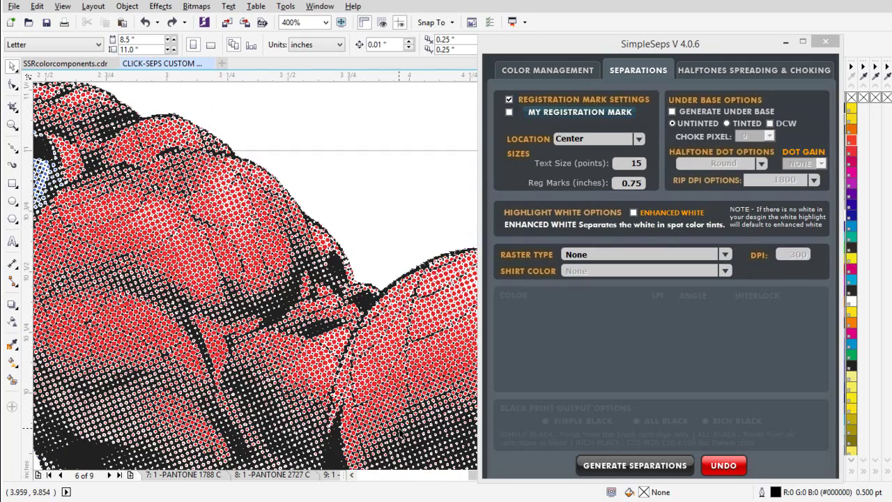
- Compare the upper and lower Spider-Man halftone previews at overall and closer view
{"action": "scroll", "coordinate": [348, 274], "scroll_direction": "down", "scroll_amount": 1}
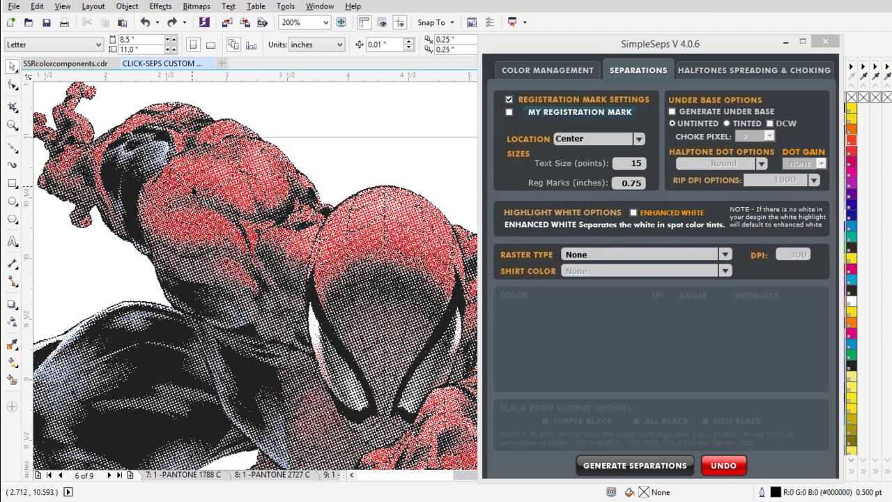
{"action": "scroll", "coordinate": [196, 189], "scroll_direction": "down", "scroll_amount": 2}
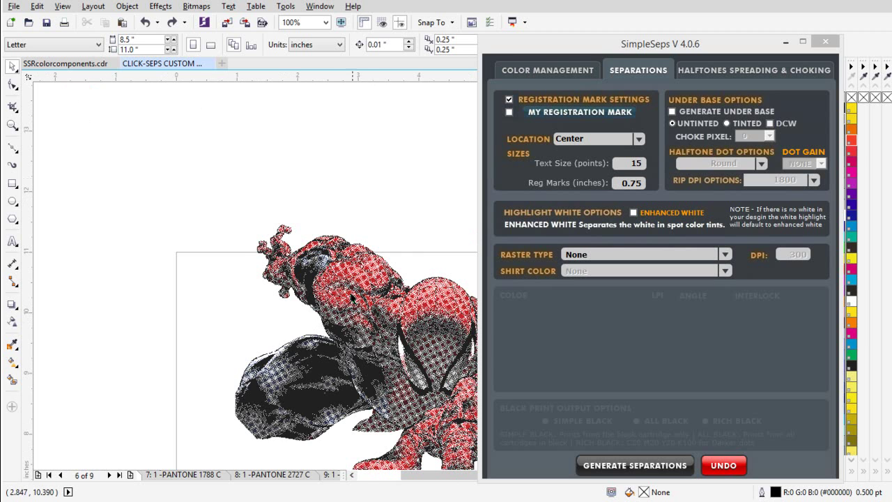
{"action": "scroll", "coordinate": [344, 281], "scroll_direction": "down", "scroll_amount": 2}
{"action": "scroll", "coordinate": [343, 402], "scroll_direction": "up", "scroll_amount": 1}
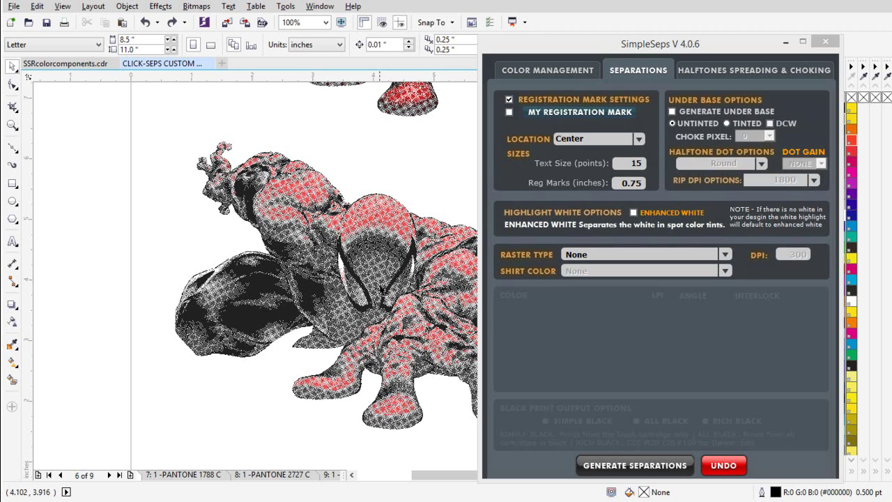
{"action": "scroll", "coordinate": [391, 276], "scroll_direction": "up", "scroll_amount": 1}
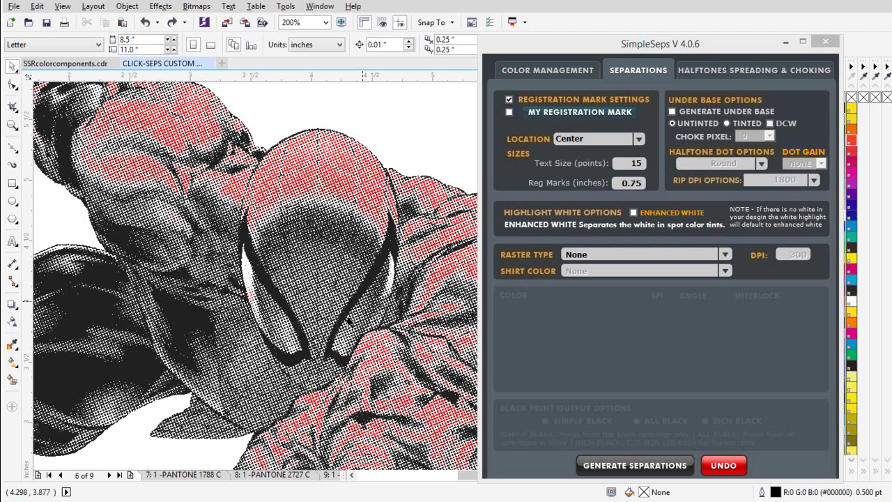
{"action": "scroll", "coordinate": [342, 280], "scroll_direction": "down", "scroll_amount": 1}
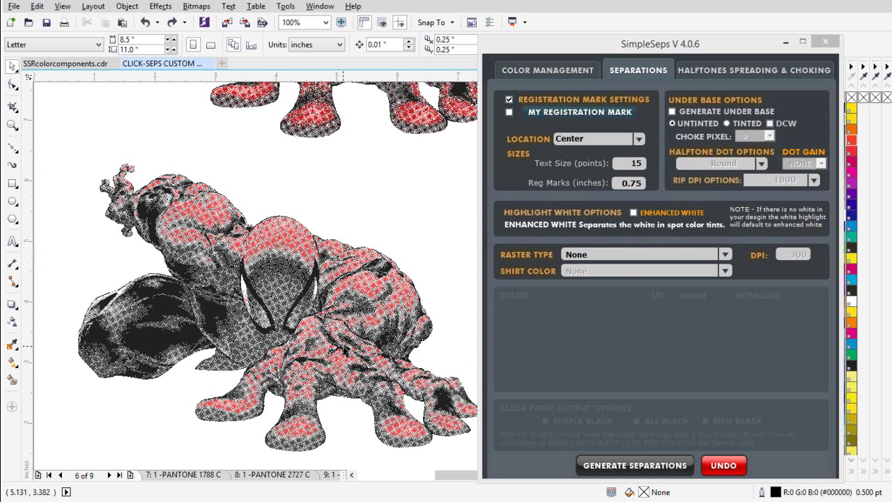
- Send the lower preview's black separation to the back of the page and examine the overlapping dots up close
{"action": "left_click", "coordinate": [288, 293]}
{"action": "scroll", "coordinate": [288, 292], "scroll_direction": "down", "scroll_amount": 1}
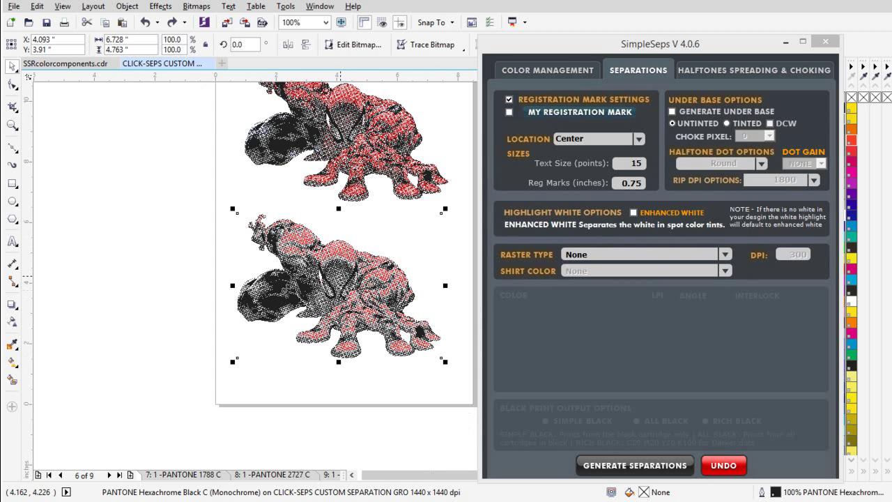
{"action": "left_click", "coordinate": [786, 42]}
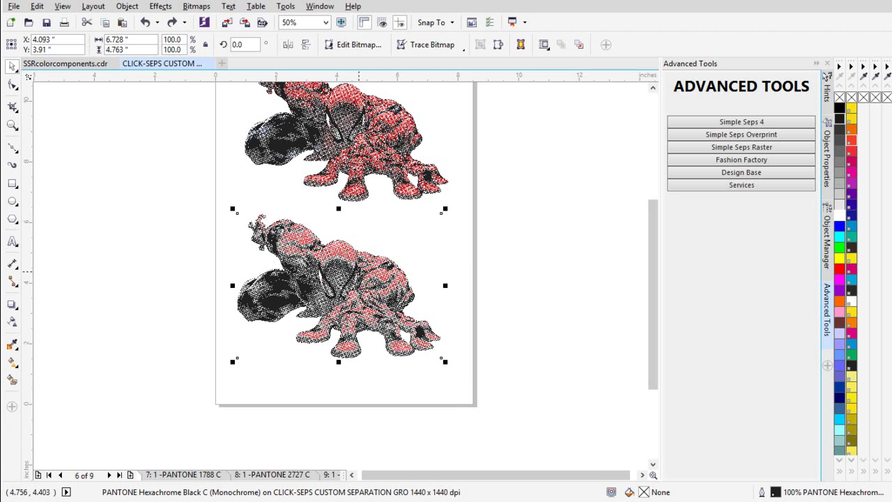
{"action": "right_click", "coordinate": [340, 273]}
{"action": "mouse_move", "coordinate": [456, 475]}
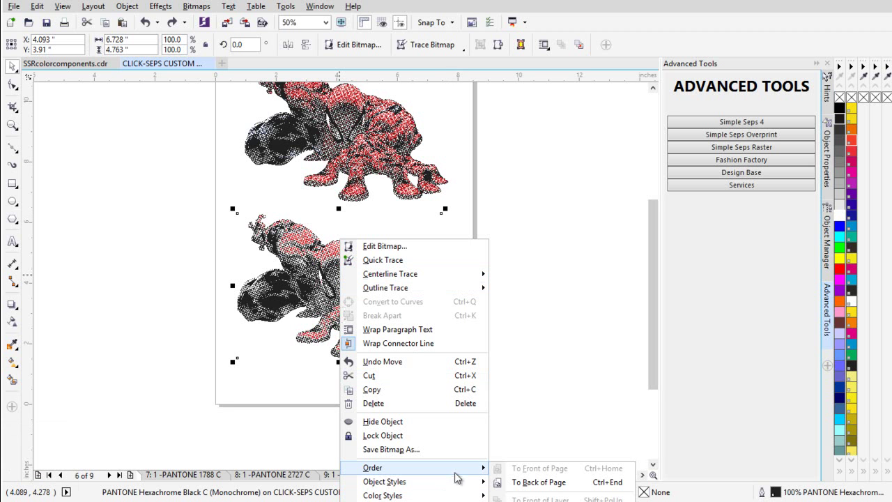
{"action": "left_click", "coordinate": [552, 483]}
{"action": "left_click", "coordinate": [489, 284]}
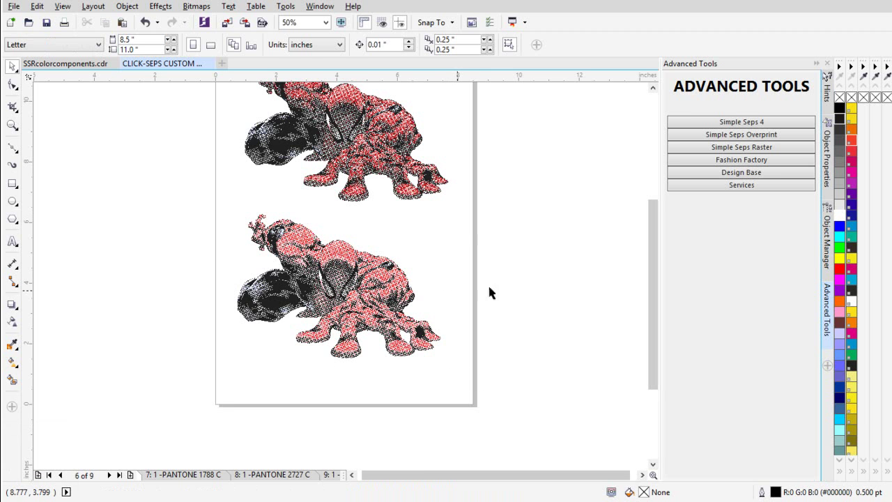
{"action": "scroll", "coordinate": [340, 276], "scroll_direction": "up", "scroll_amount": 1}
{"action": "scroll", "coordinate": [332, 242], "scroll_direction": "up", "scroll_amount": 1}
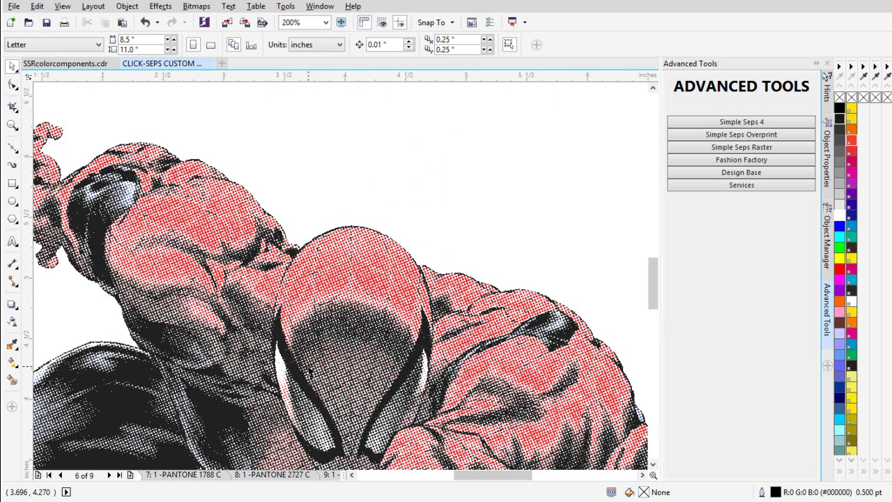
{"action": "scroll", "coordinate": [279, 327], "scroll_direction": "up", "scroll_amount": 1}
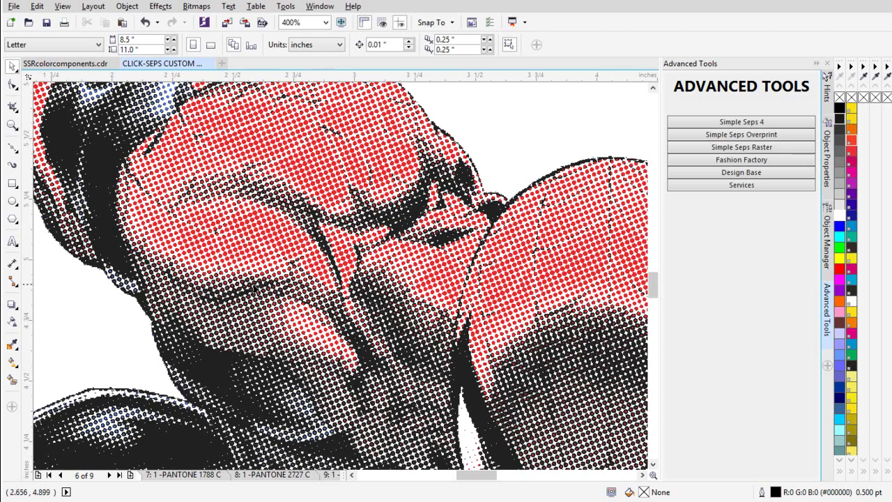
{"action": "scroll", "coordinate": [289, 297], "scroll_direction": "up", "scroll_amount": 1}
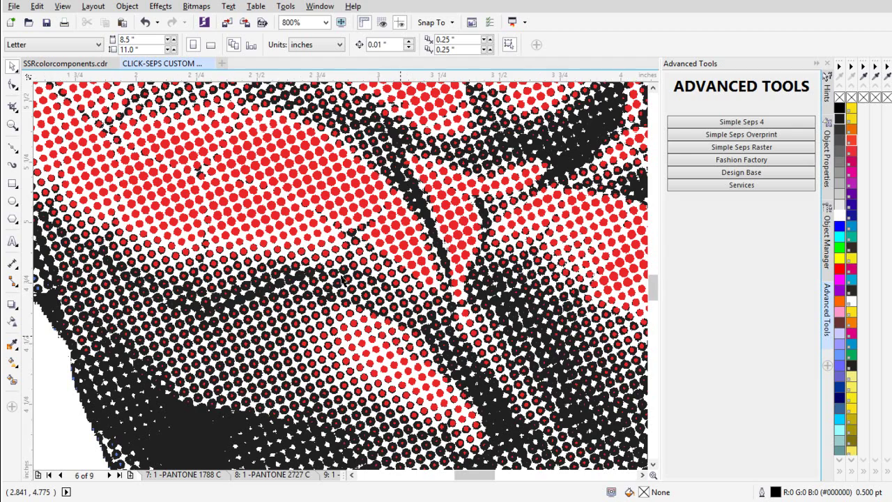
- Copy both halftone previews into SSRcolorcomponents.cdr and place them beside the small color Spider-Man image
{"action": "scroll", "coordinate": [401, 342], "scroll_direction": "down", "scroll_amount": 6}
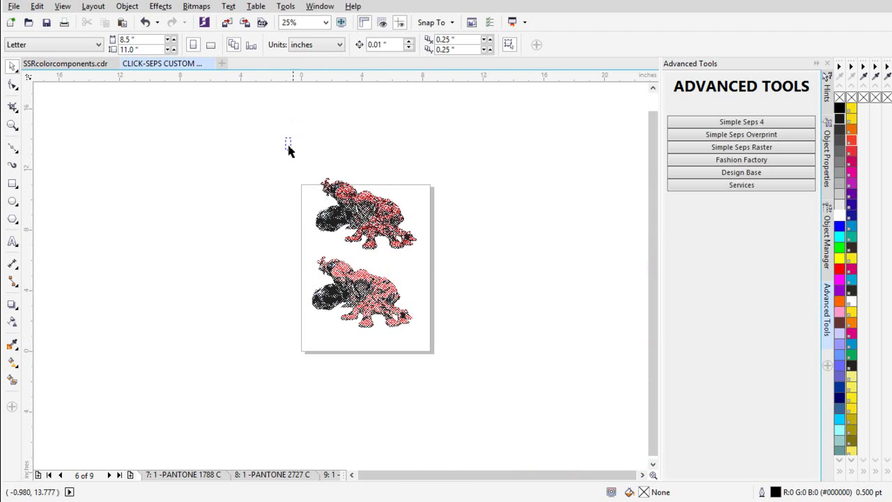
{"action": "left_click_drag", "start_coordinate": [288, 149], "coordinate": [478, 260]}
{"action": "left_click_drag", "start_coordinate": [453, 156], "coordinate": [246, 365]}
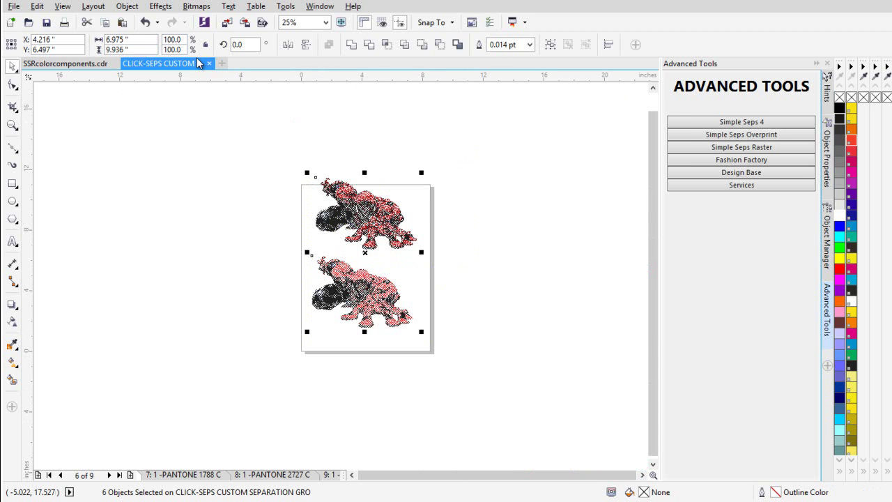
{"action": "left_click", "coordinate": [91, 64]}
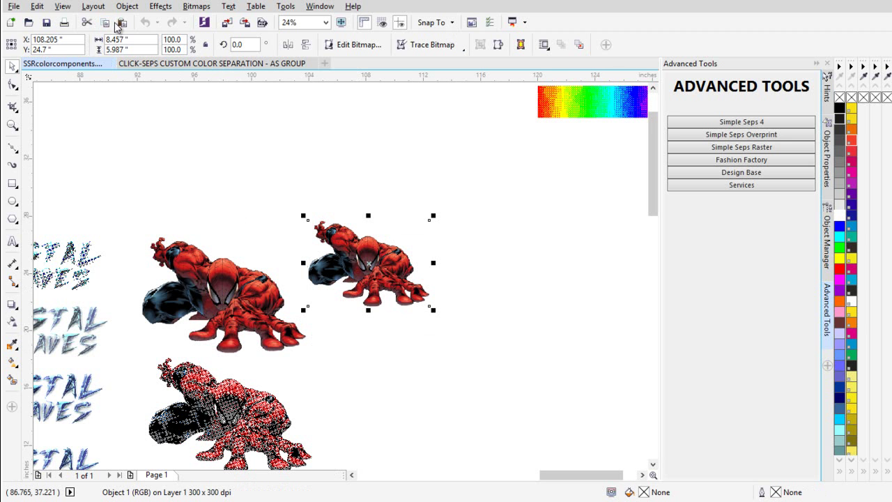
{"action": "left_click", "coordinate": [292, 239]}
{"action": "key", "text": "F3"}
{"action": "key", "text": "F3"}
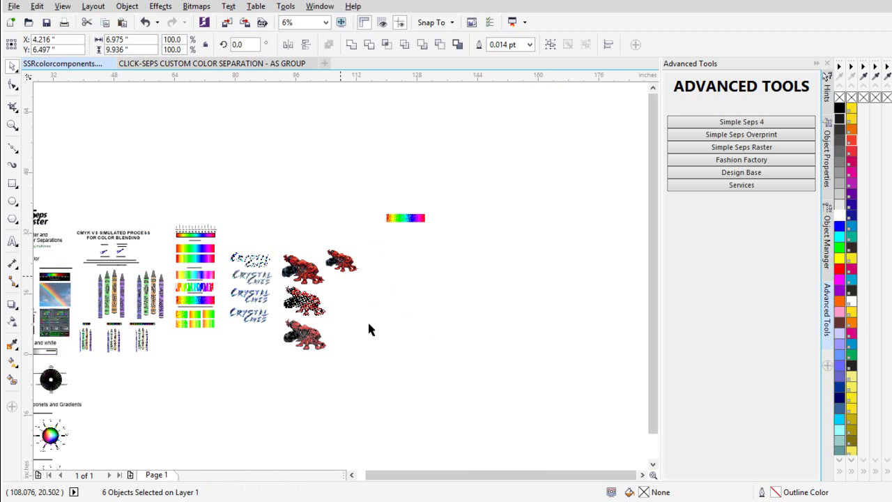
{"action": "key", "text": "F3"}
{"action": "left_click_drag", "start_coordinate": [249, 271], "coordinate": [462, 240]}
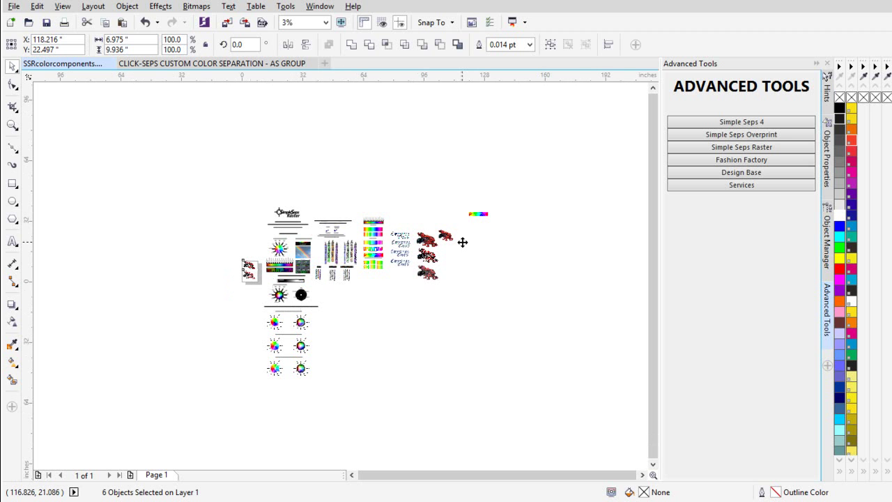
- Convert the copied previews together to a 300 dpi RGB Color (24-bit) bitmap with anti-aliasing
{"action": "scroll", "coordinate": [463, 240], "scroll_direction": "up", "scroll_amount": 1}
{"action": "scroll", "coordinate": [338, 278], "scroll_direction": "up", "scroll_amount": 2}
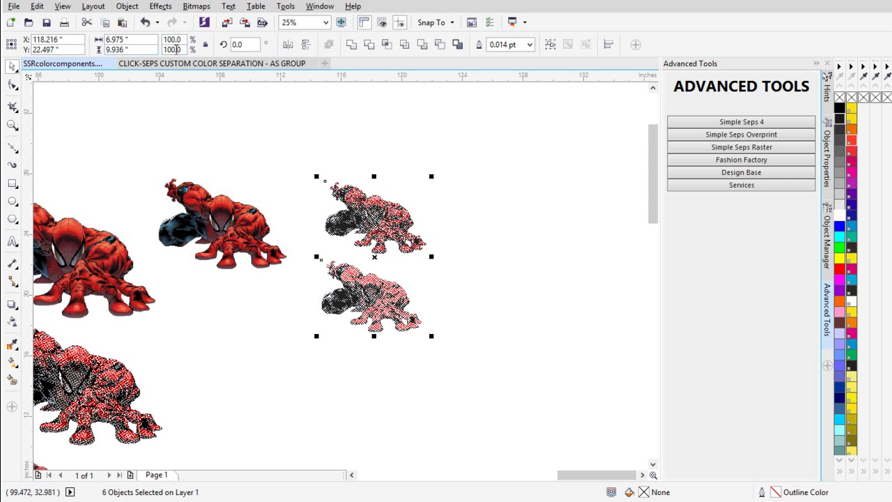
{"action": "left_click", "coordinate": [196, 7]}
{"action": "left_click", "coordinate": [223, 20]}
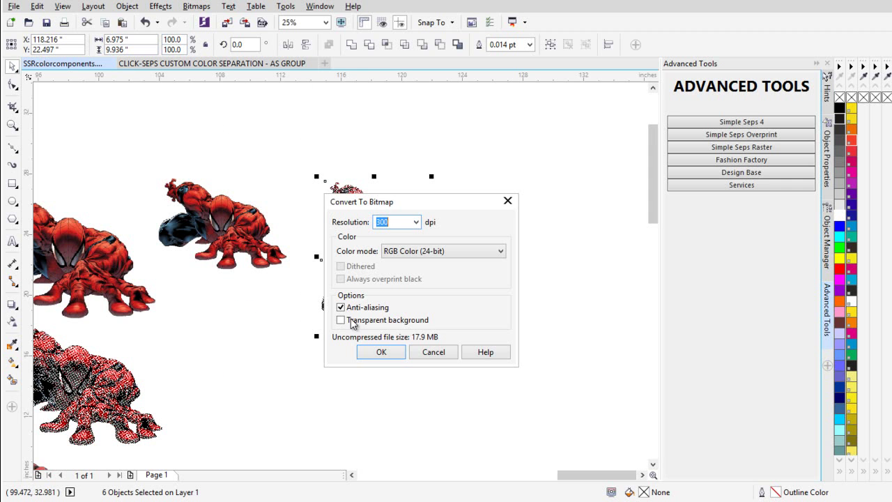
{"action": "left_click", "coordinate": [383, 353]}
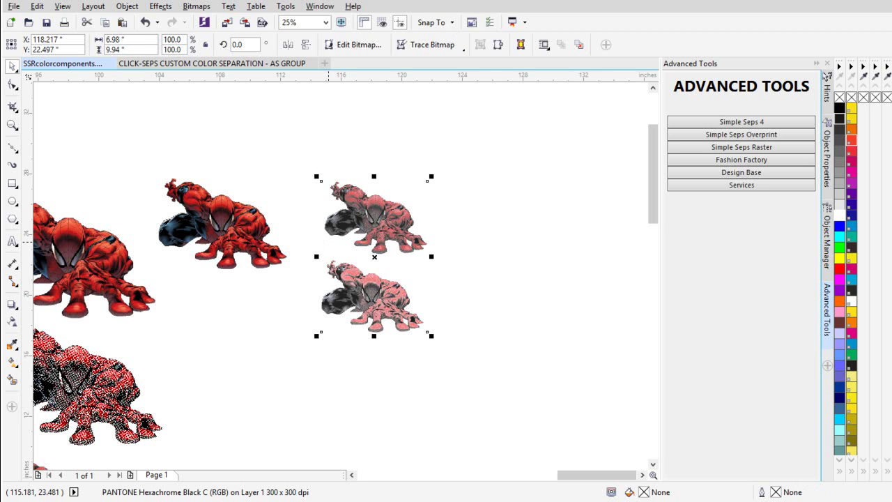
- Enlarge the combined preview bitmap to about 168.8% and apply a Gaussian Blur to it
{"action": "left_click_drag", "start_coordinate": [431, 334], "coordinate": [534, 440]}
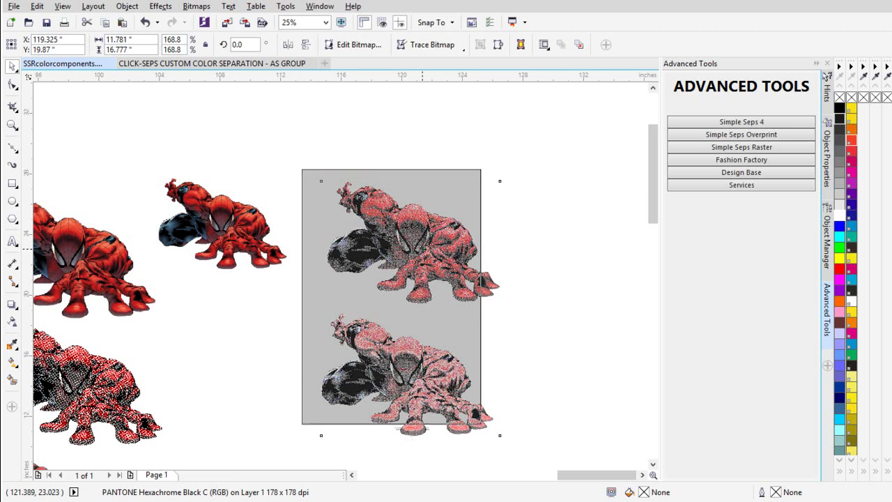
{"action": "left_click", "coordinate": [197, 6]}
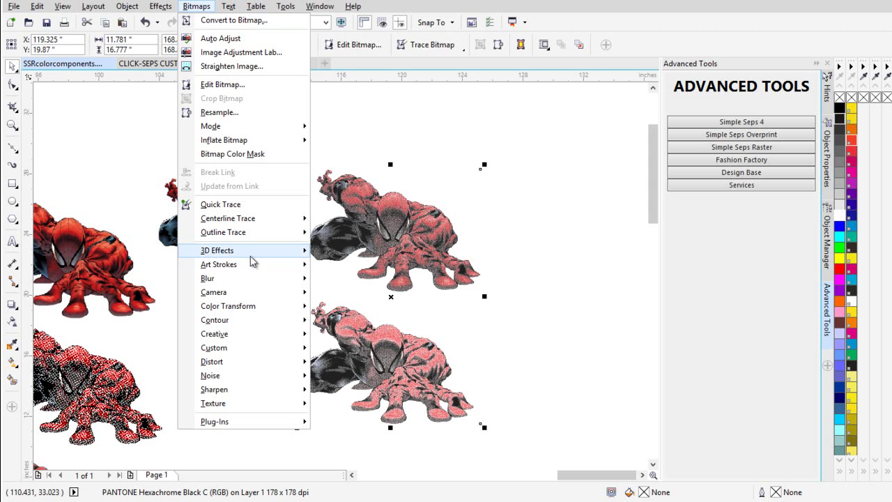
{"action": "mouse_move", "coordinate": [290, 281]}
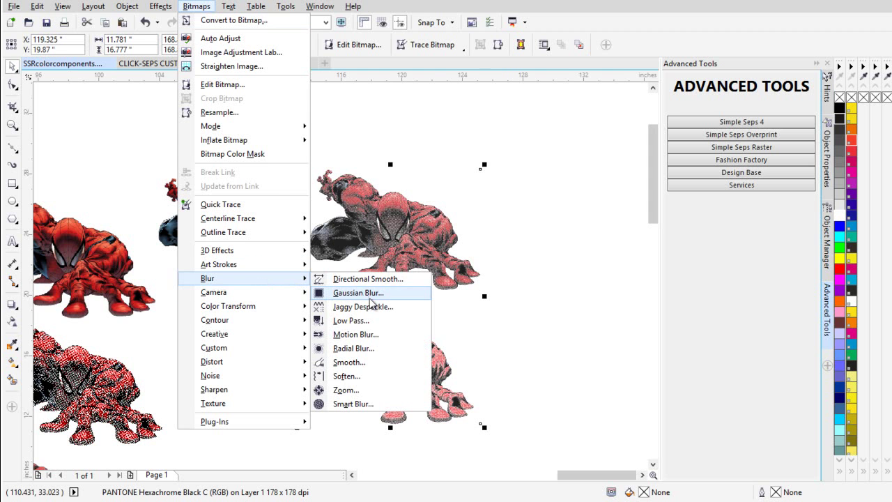
{"action": "left_click", "coordinate": [368, 293]}
{"action": "left_click", "coordinate": [488, 280]}
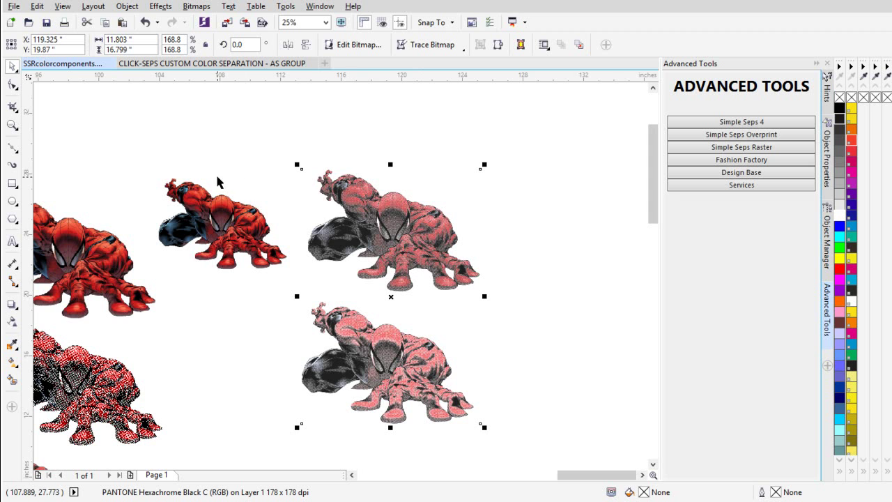
- Examine the halftone dots of the "Intelocking 6 Color" spectrum chart up close
{"action": "scroll", "coordinate": [307, 300], "scroll_direction": "down", "scroll_amount": 3}
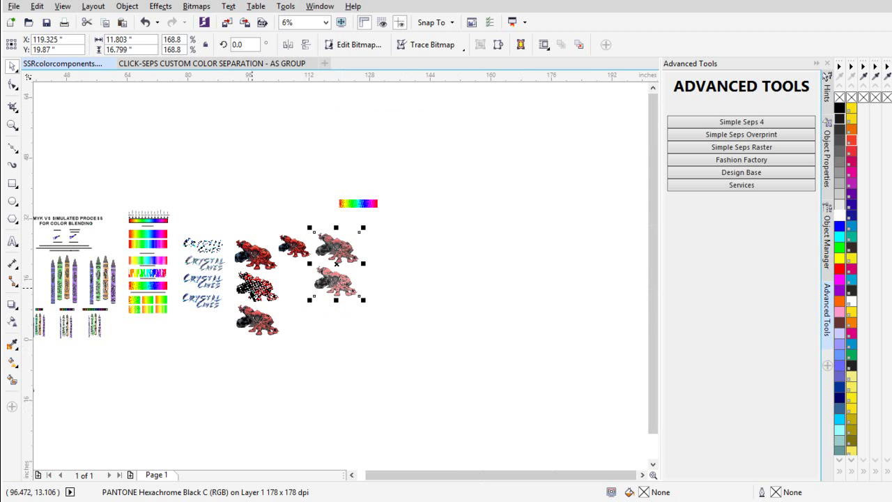
{"action": "scroll", "coordinate": [347, 307], "scroll_direction": "up", "scroll_amount": 2}
{"action": "scroll", "coordinate": [347, 307], "scroll_direction": "up", "scroll_amount": 5}
{"action": "scroll", "coordinate": [343, 283], "scroll_direction": "down", "scroll_amount": 5}
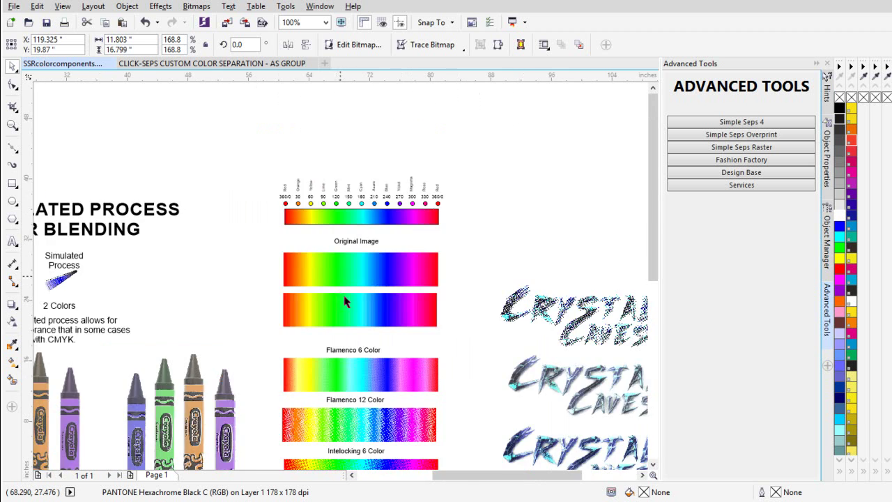
{"action": "scroll", "coordinate": [332, 400], "scroll_direction": "up", "scroll_amount": 4}
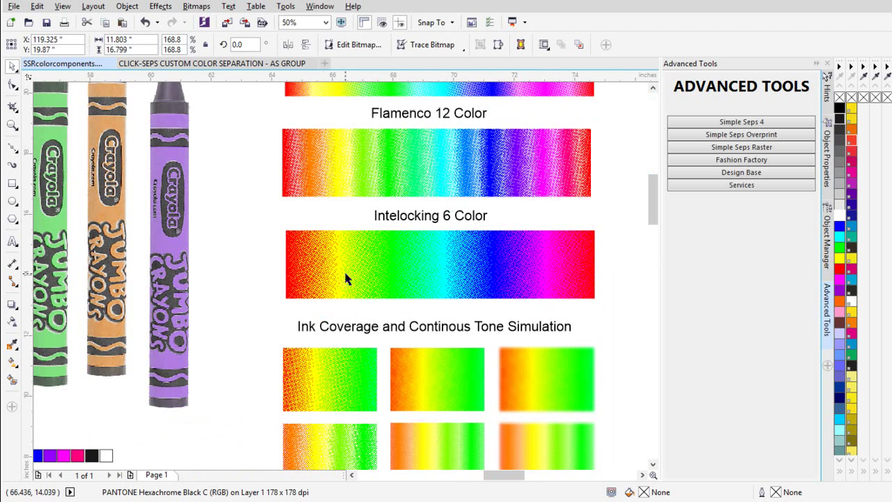
{"action": "left_click", "coordinate": [341, 271]}
{"action": "scroll", "coordinate": [343, 270], "scroll_direction": "up", "scroll_amount": 2}
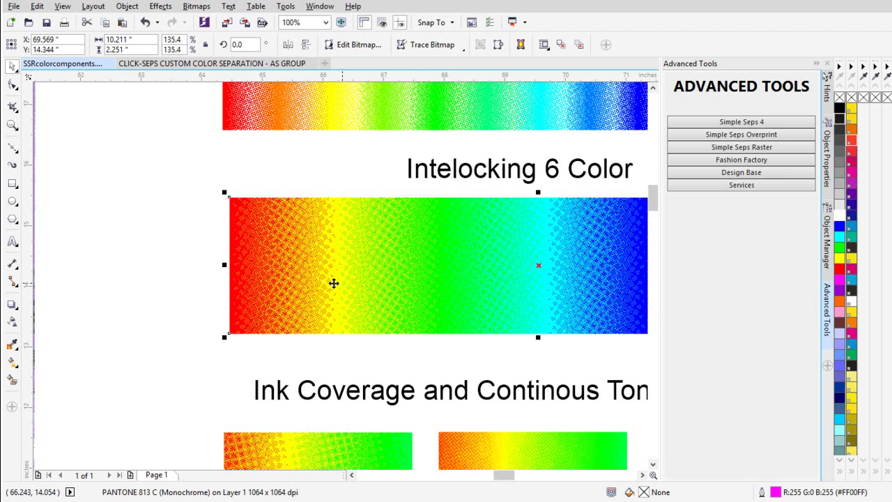
- Examine the dot pattern of the halftoned Spider-Man below the large color original up close
{"action": "scroll", "coordinate": [421, 281], "scroll_direction": "down", "scroll_amount": 2}
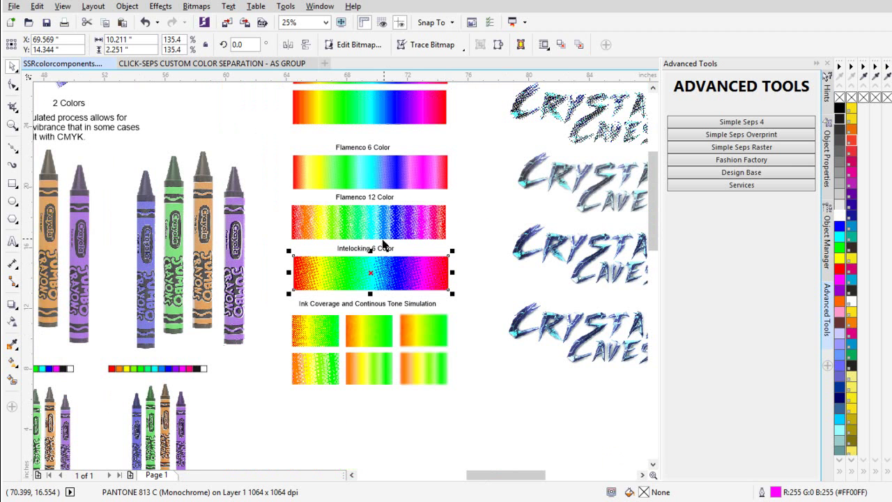
{"action": "scroll", "coordinate": [419, 242], "scroll_direction": "down", "scroll_amount": 1}
{"action": "scroll", "coordinate": [608, 240], "scroll_direction": "up", "scroll_amount": 2}
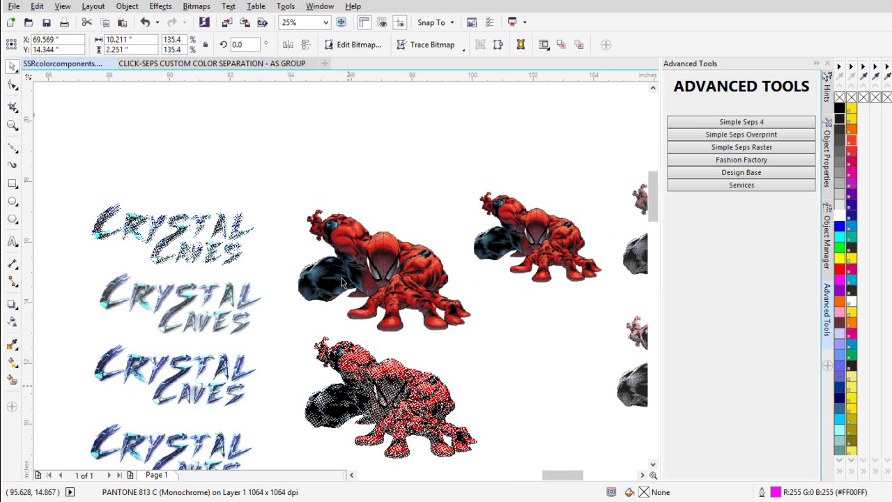
{"action": "scroll", "coordinate": [380, 415], "scroll_direction": "up", "scroll_amount": 4}
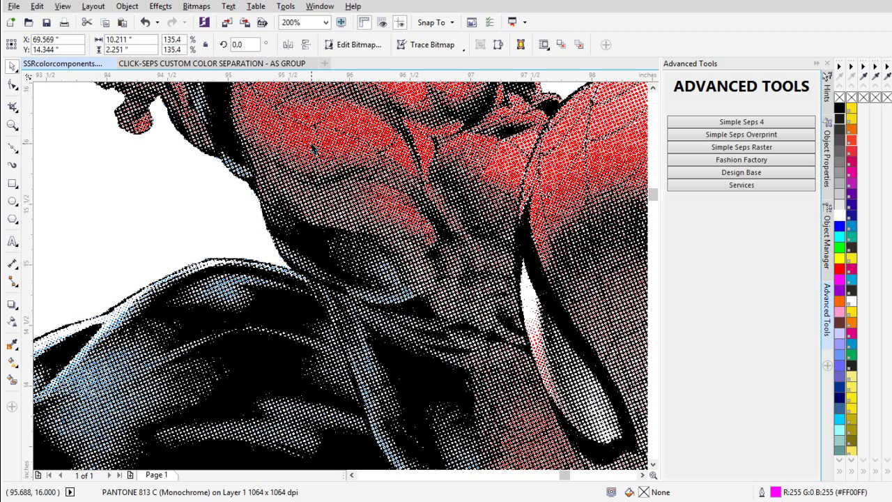
{"action": "scroll", "coordinate": [341, 143], "scroll_direction": "up", "scroll_amount": 1}
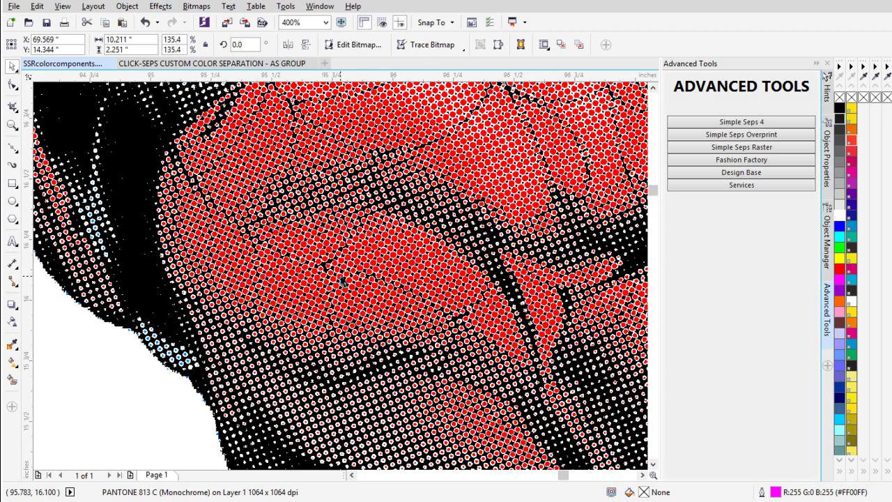